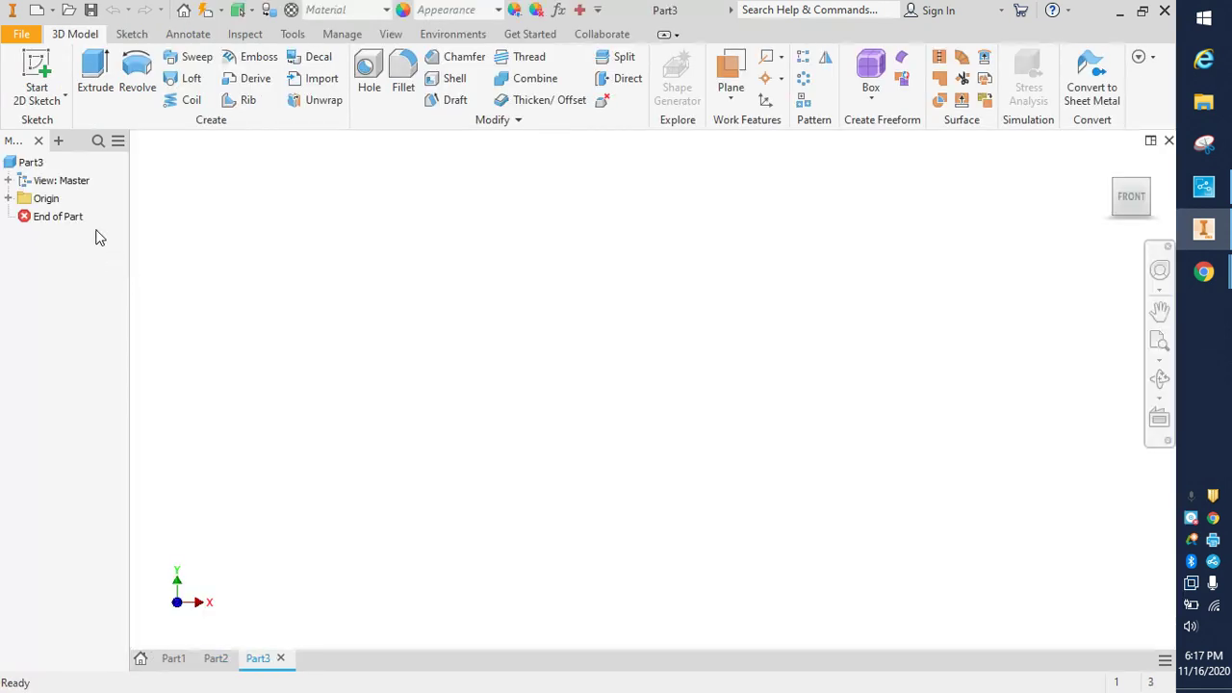
Start a sketch on the XY plane and draw a 0.44 in diameter circle centred on the origin
{"action": "key", "text": "s"}
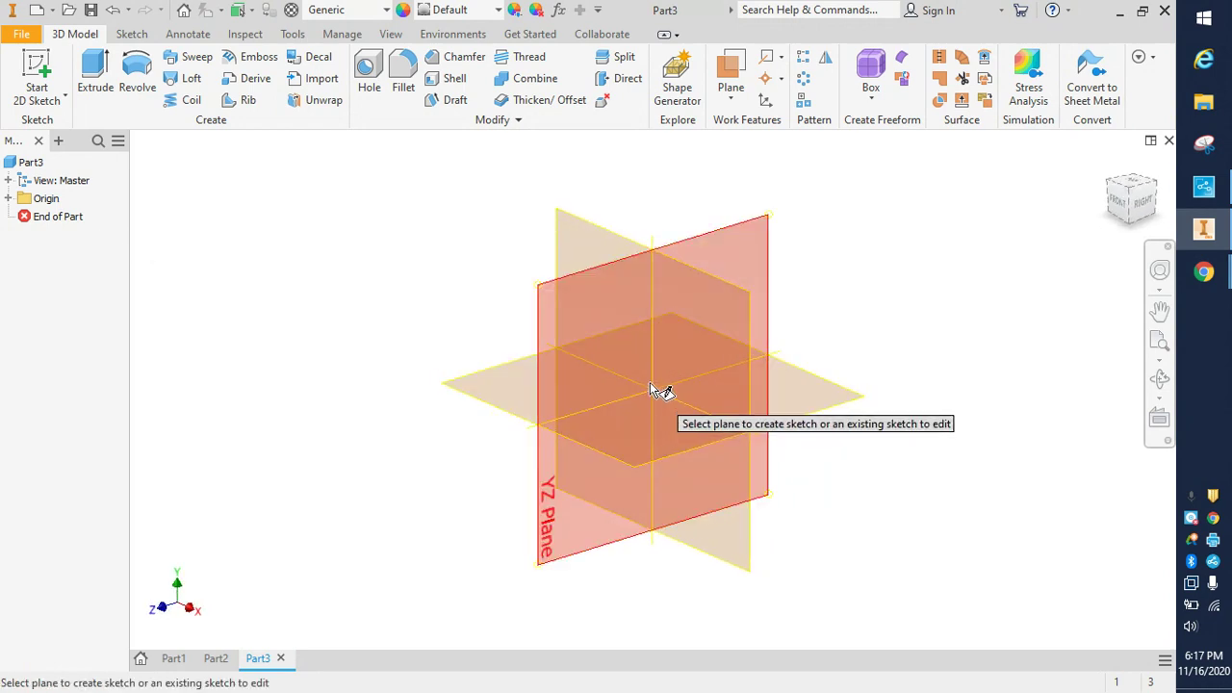
{"action": "left_click", "coordinate": [661, 345]}
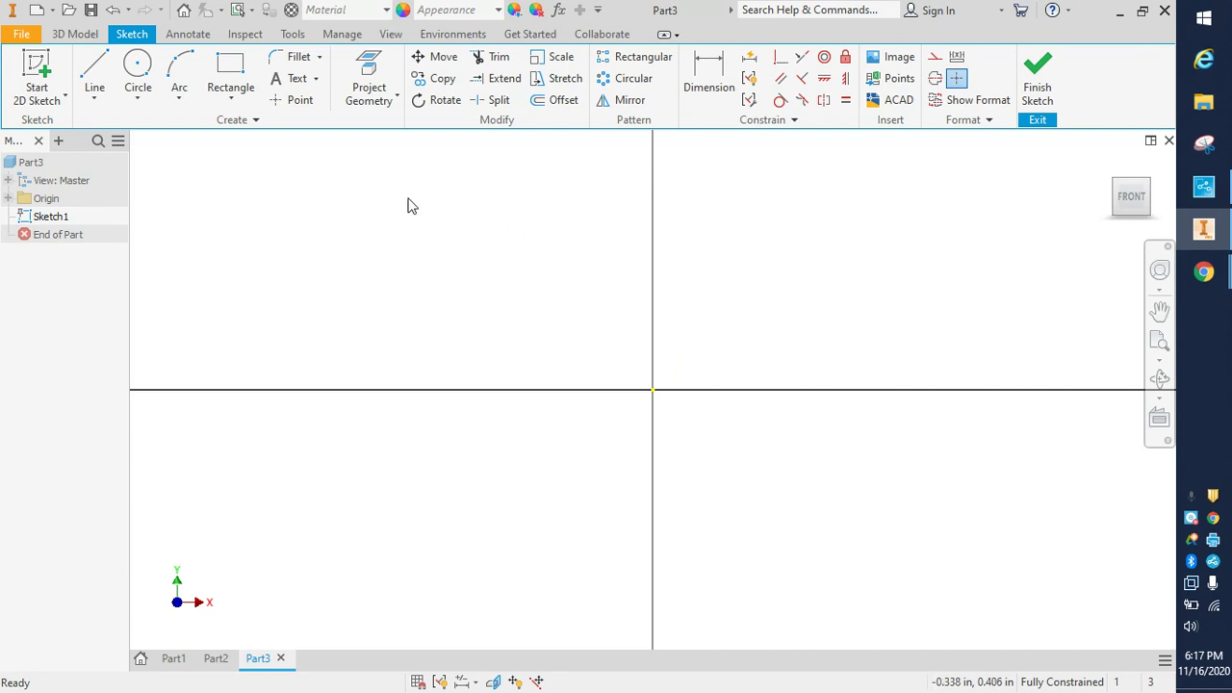
{"action": "left_click", "coordinate": [144, 69]}
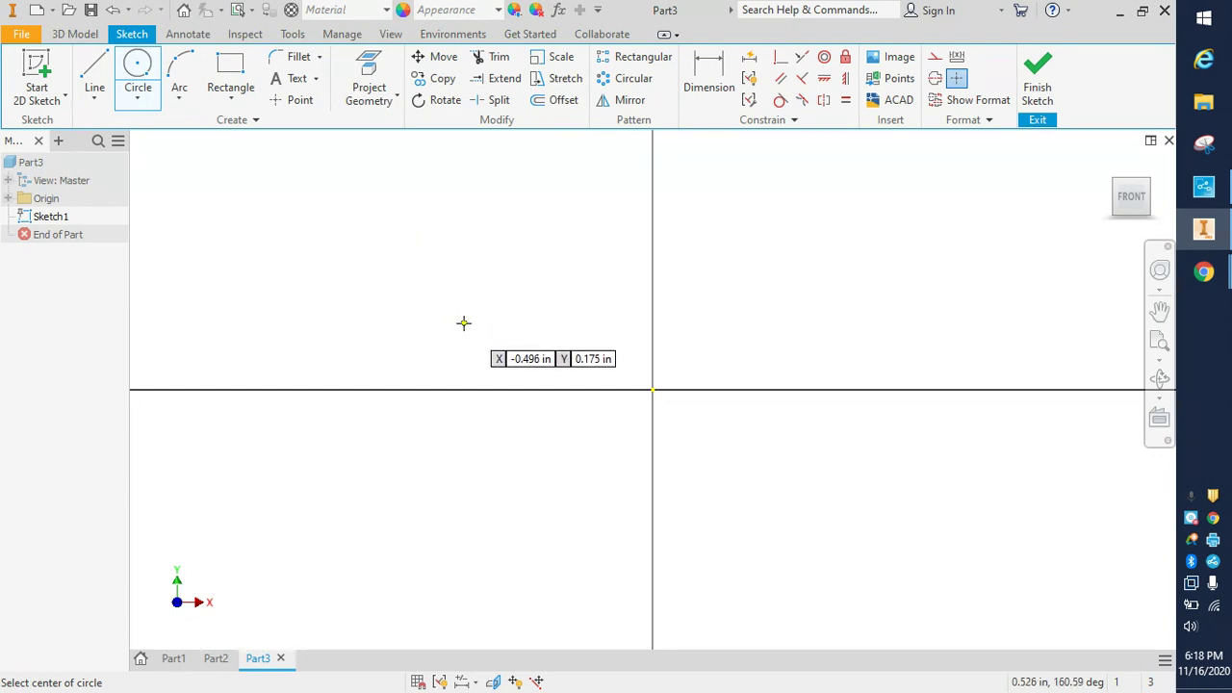
{"action": "left_click", "coordinate": [653, 390]}
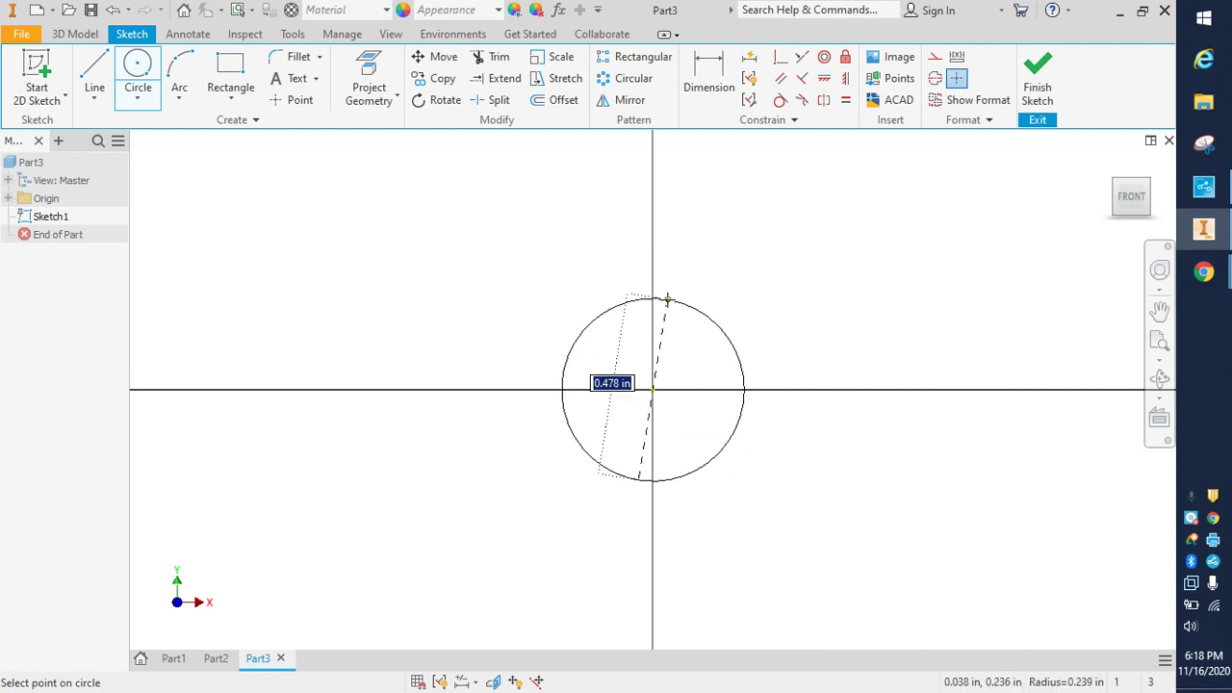
{"action": "type", "text": ".44"}
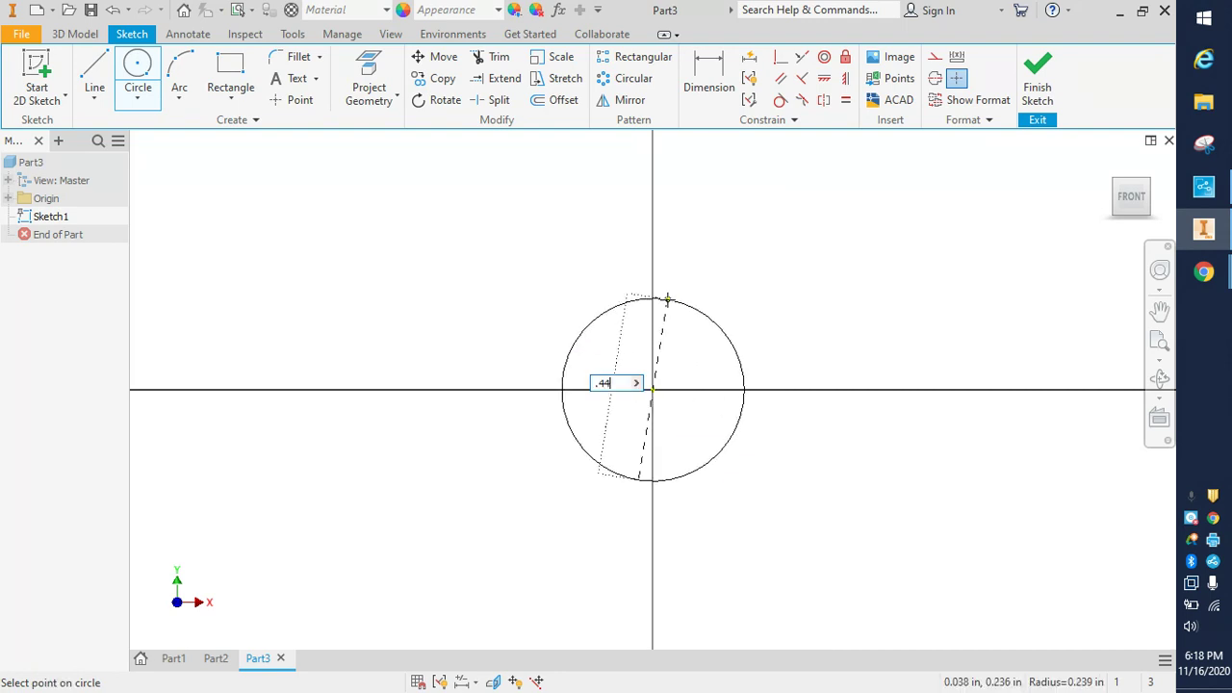
{"action": "key", "text": "Return"}
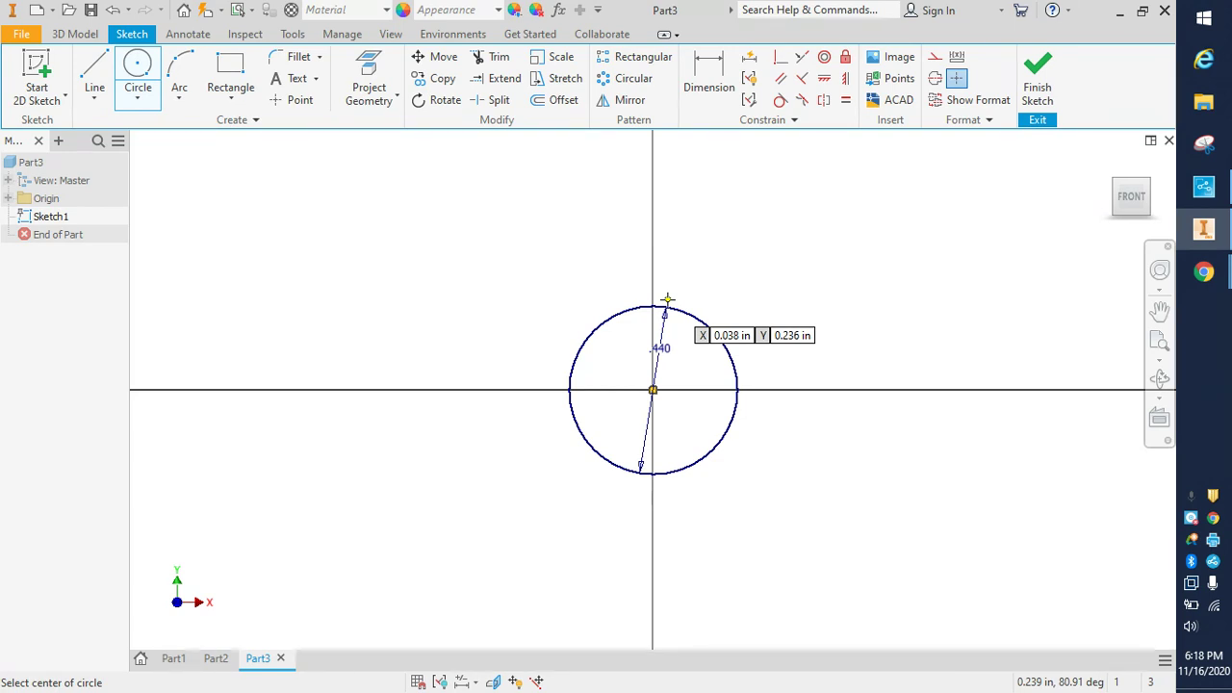
Offset the 0.44 in circle 0.05 in inward and 0.35 in outward
{"action": "left_click", "coordinate": [564, 102]}
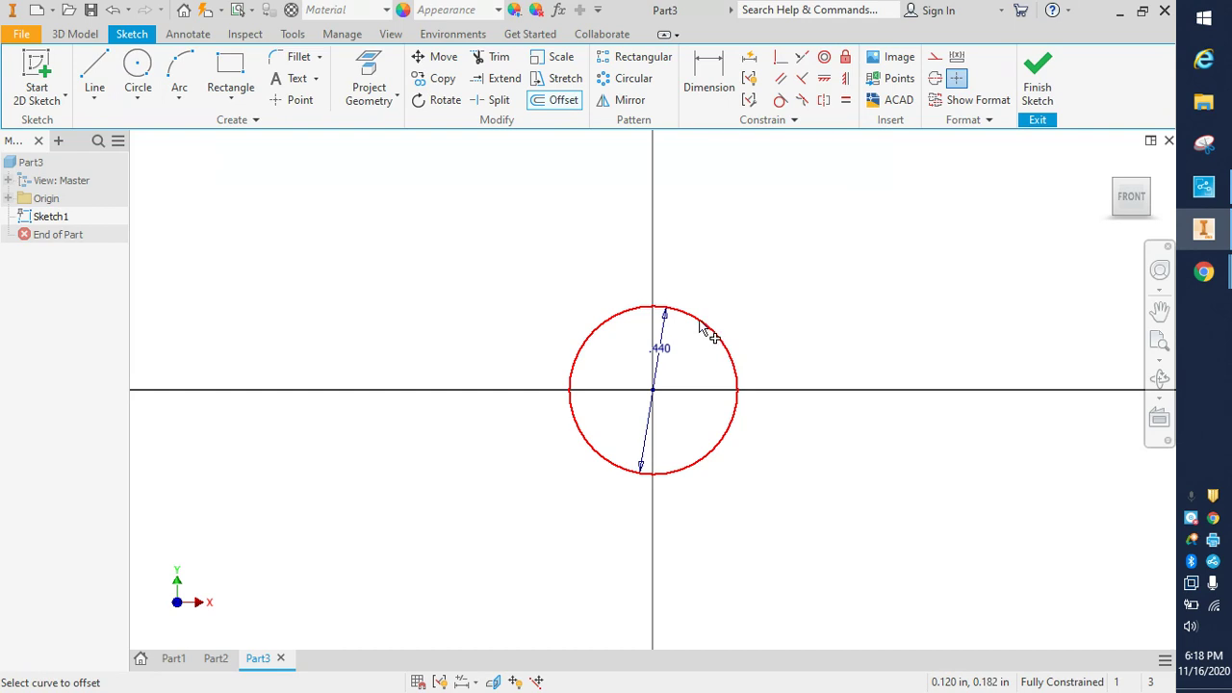
{"action": "left_click", "coordinate": [700, 325]}
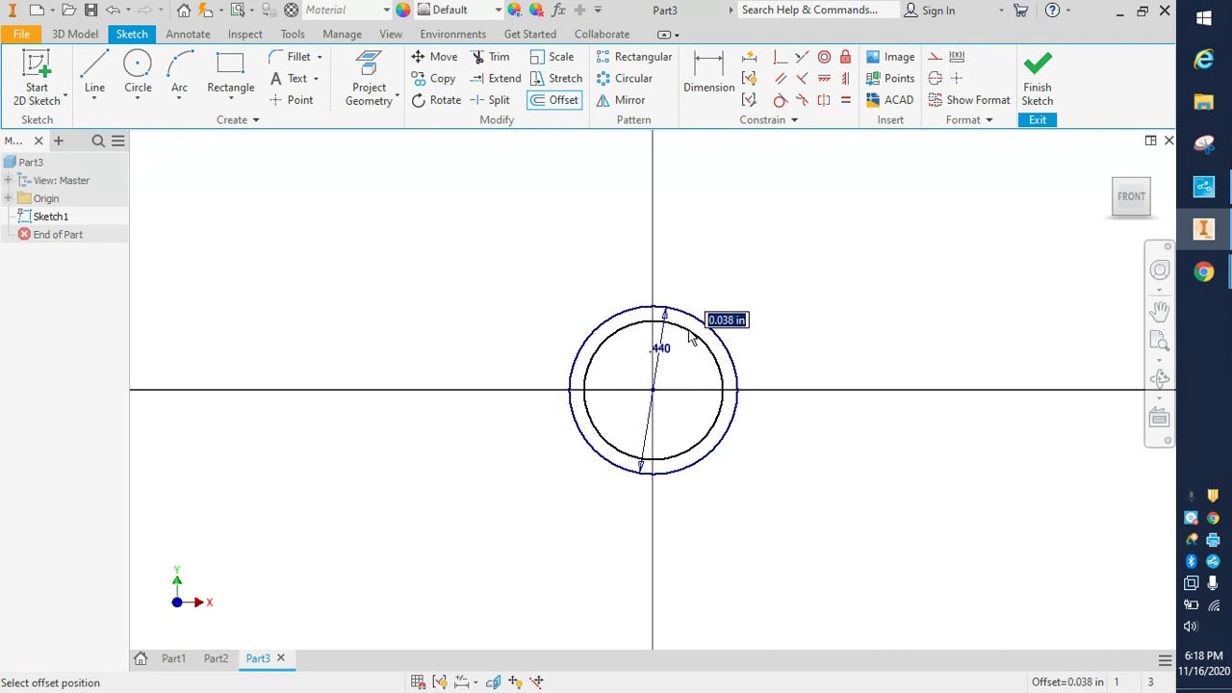
{"action": "type", "text": ".05"}
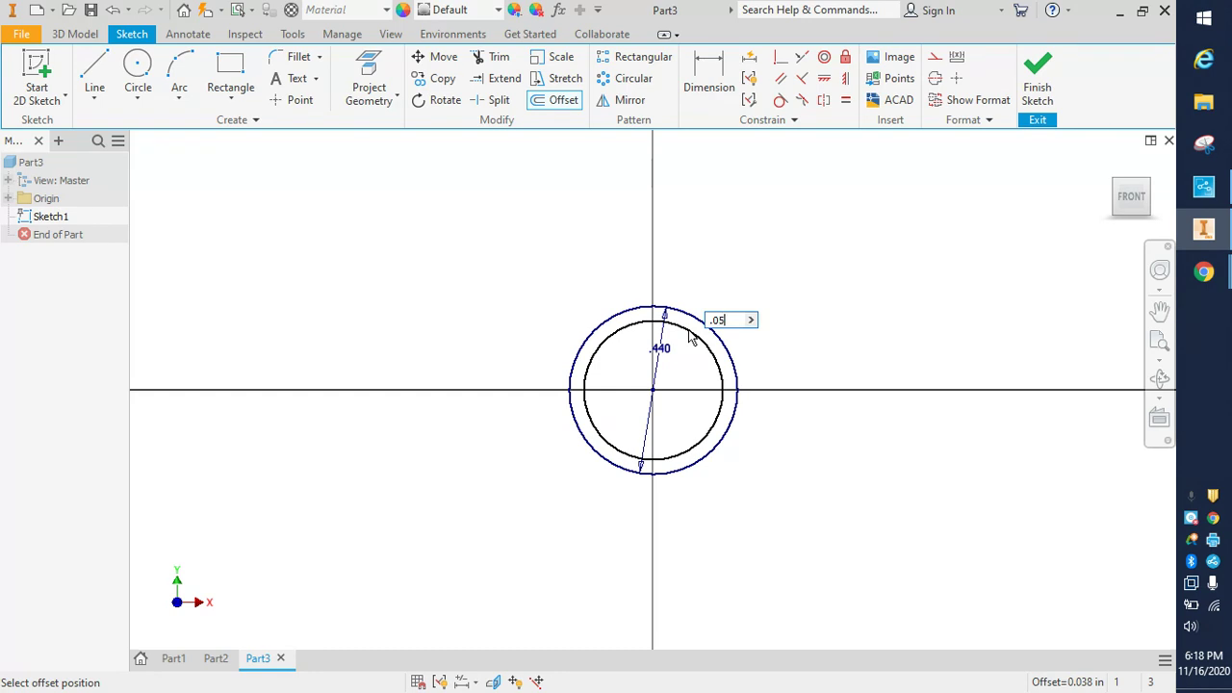
{"action": "key", "text": "Return"}
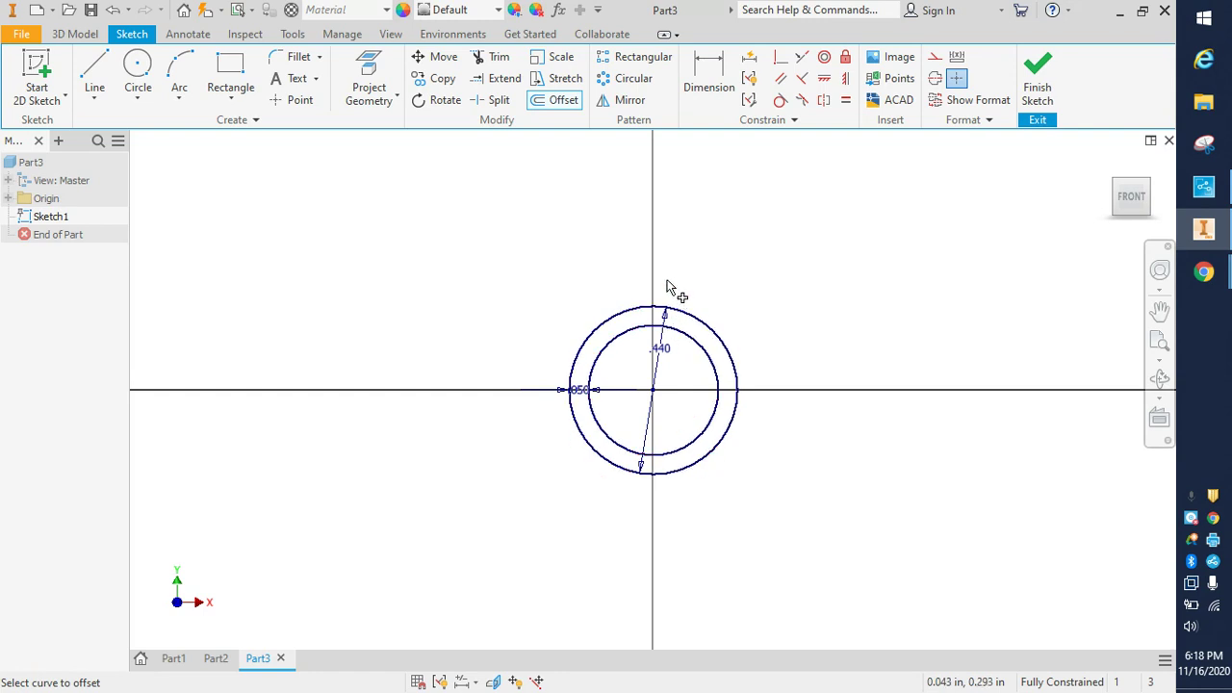
{"action": "left_click", "coordinate": [714, 332]}
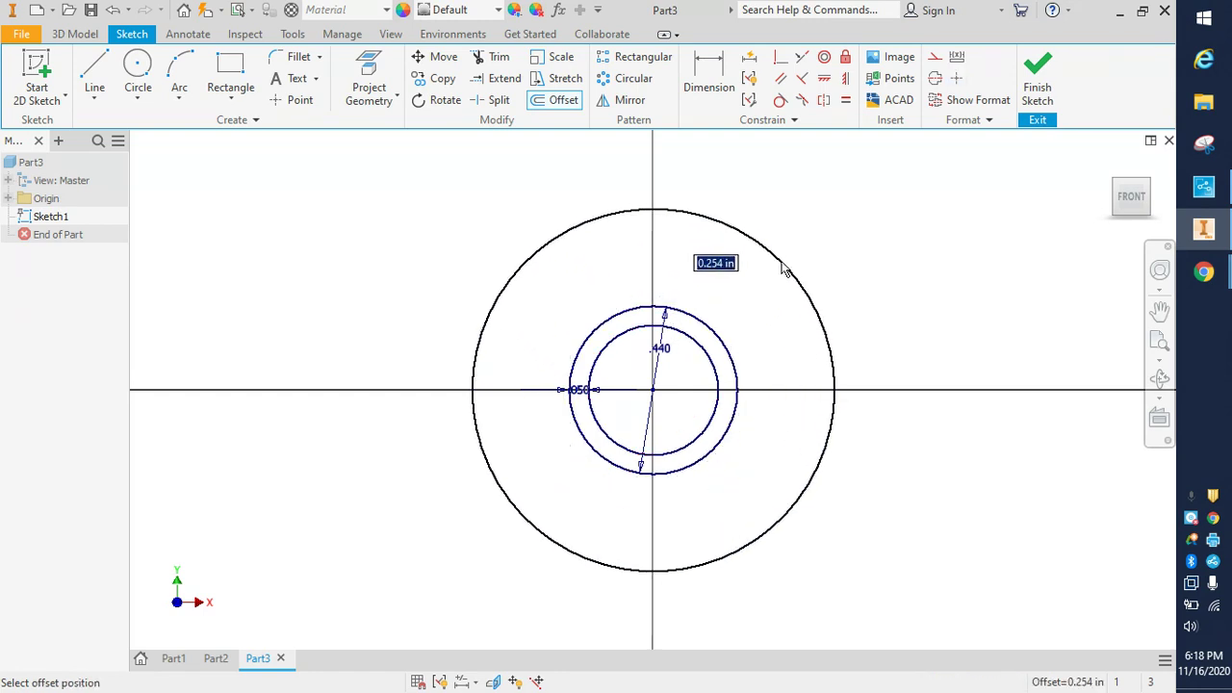
{"action": "type", "text": ".35"}
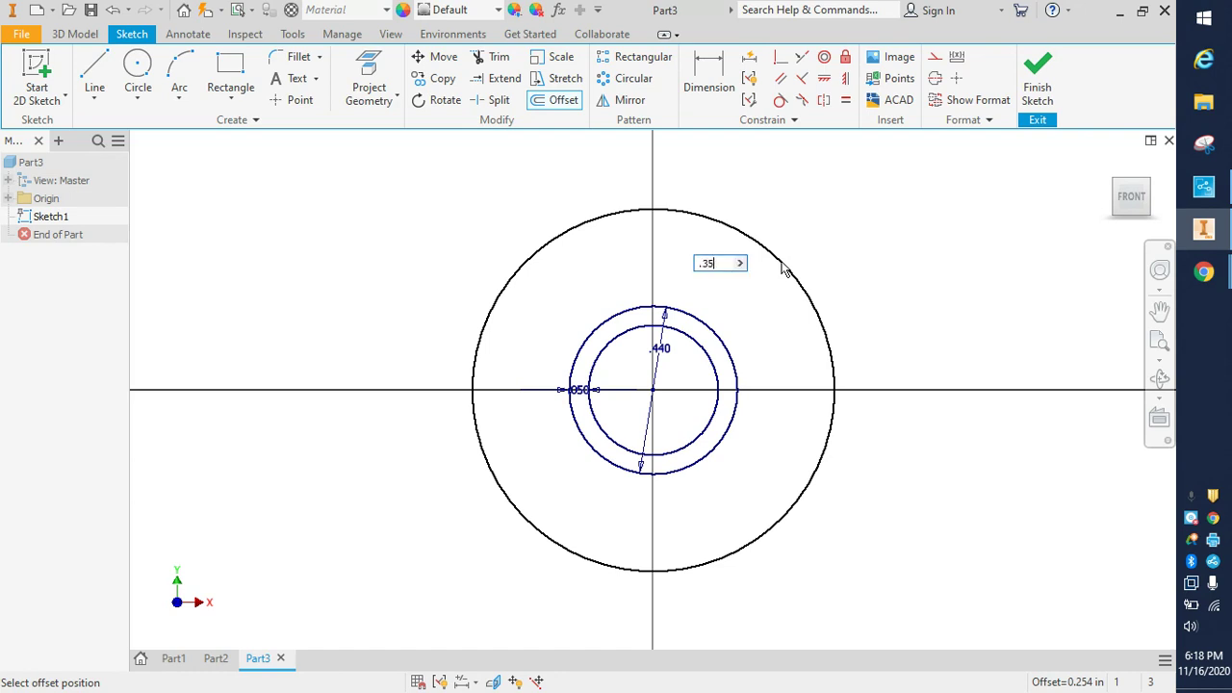
{"action": "key", "text": "Return"}
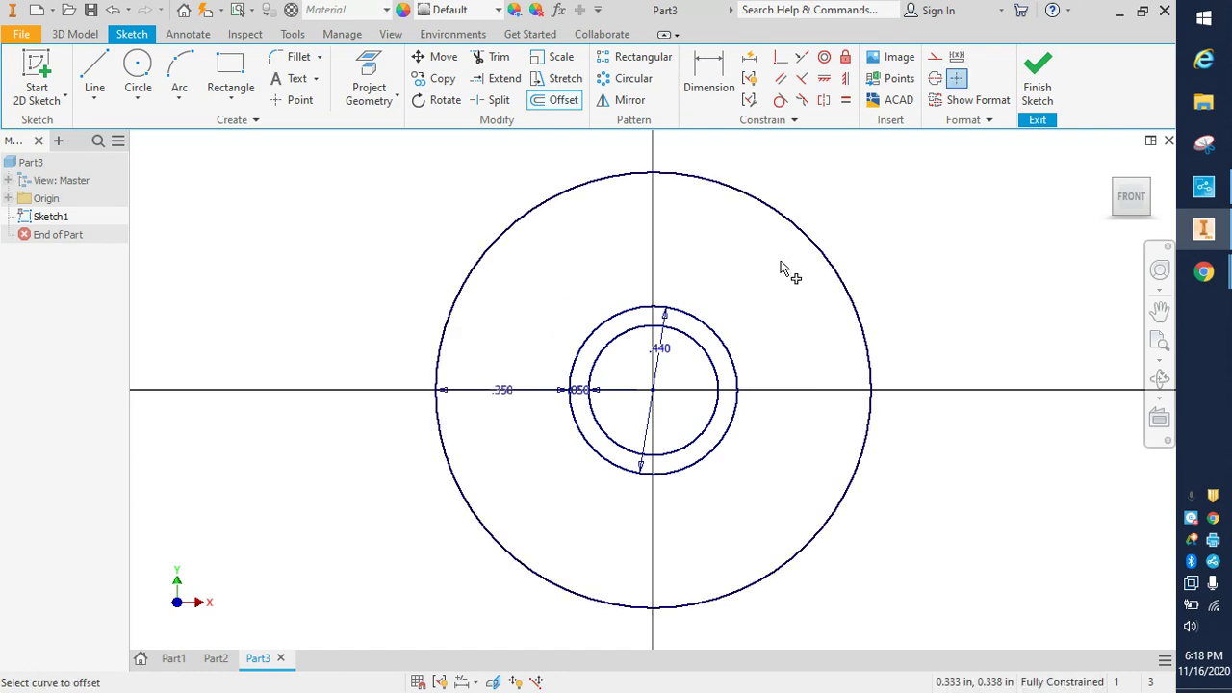
Offset the largest circle 0.05 in outward and finish the sketch
{"action": "left_click", "coordinate": [799, 228]}
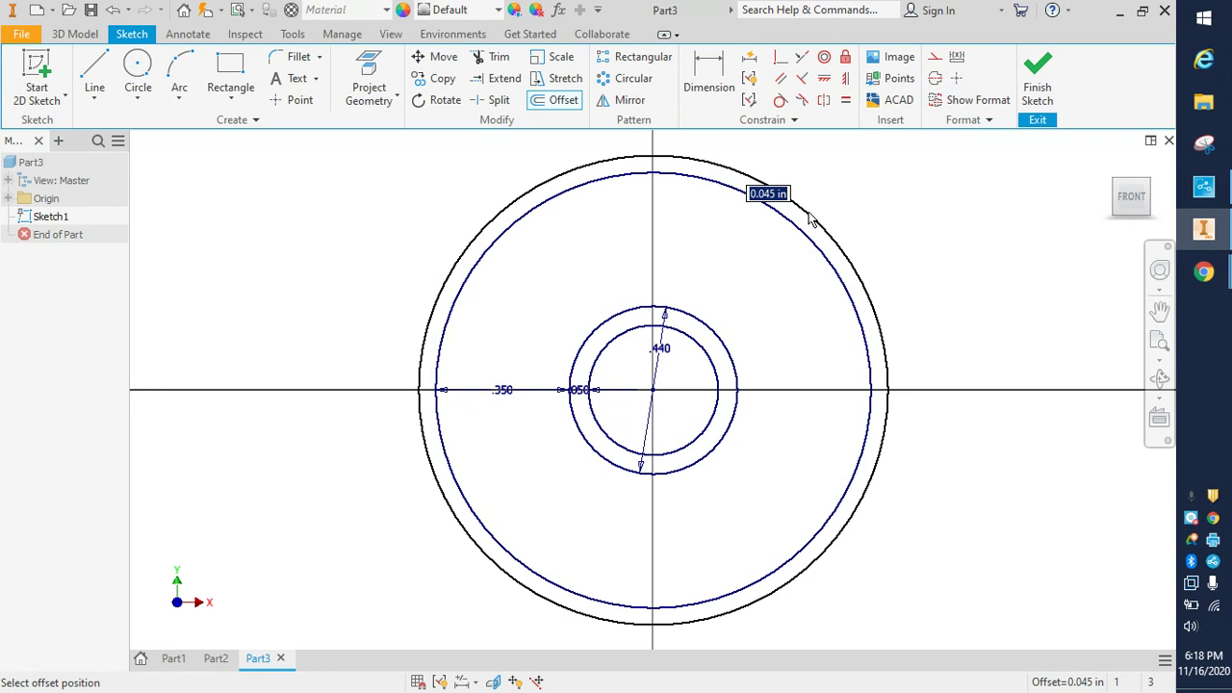
{"action": "type", "text": ".05"}
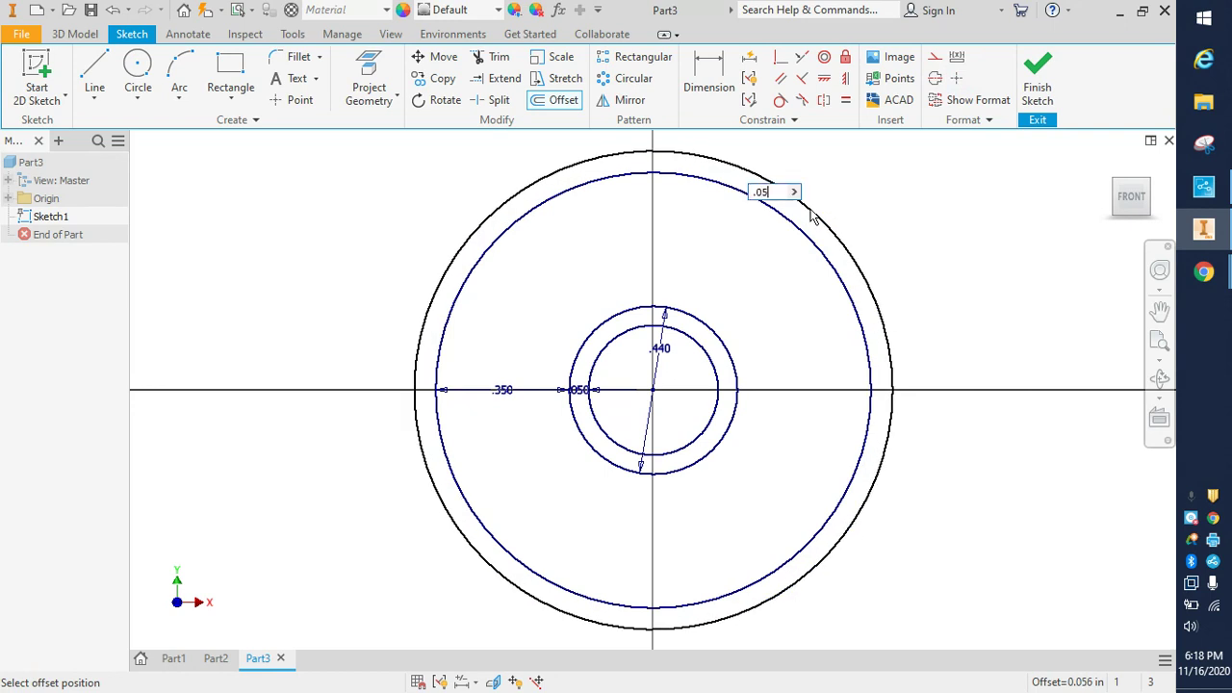
{"action": "key", "text": "Return"}
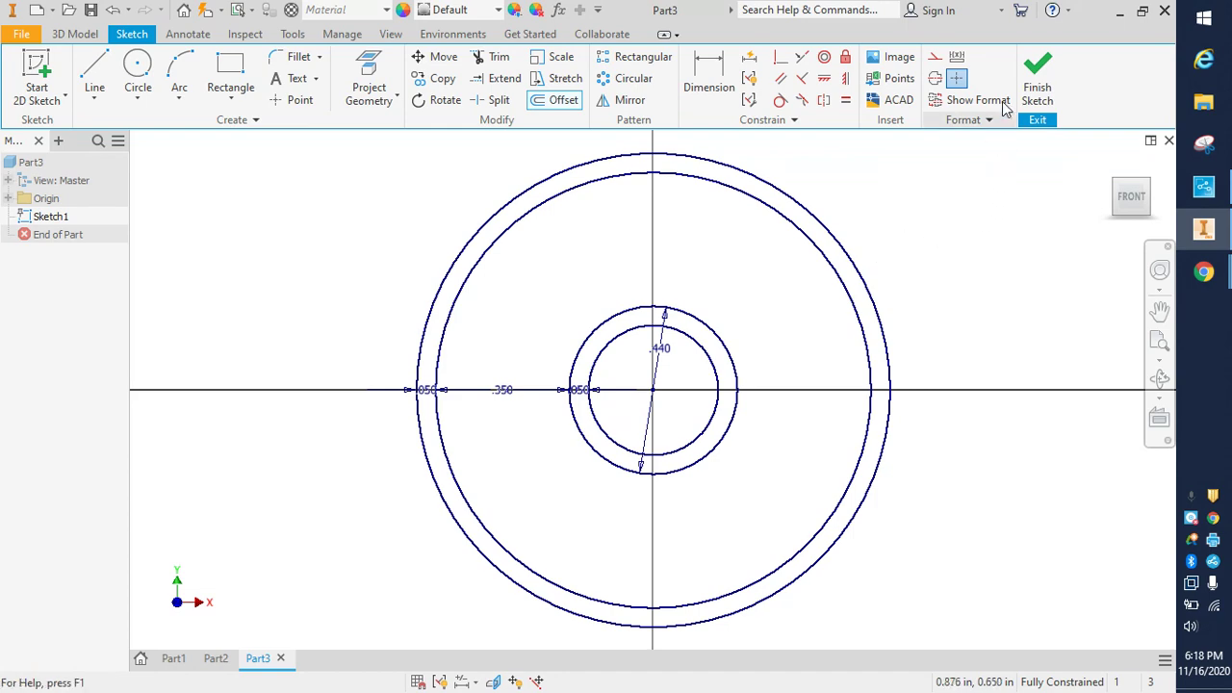
{"action": "left_click", "coordinate": [1038, 79]}
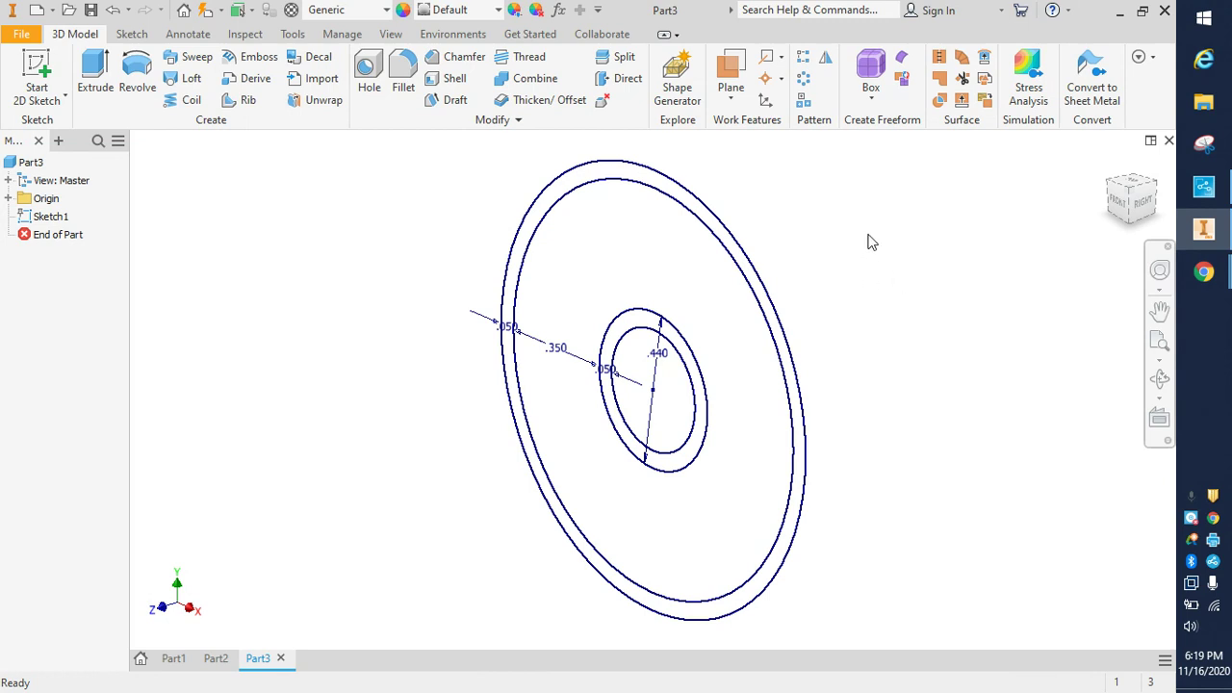
Extrude the narrow outer ring and the narrow inner ring profiles 0.875 in
{"action": "key", "text": "e"}
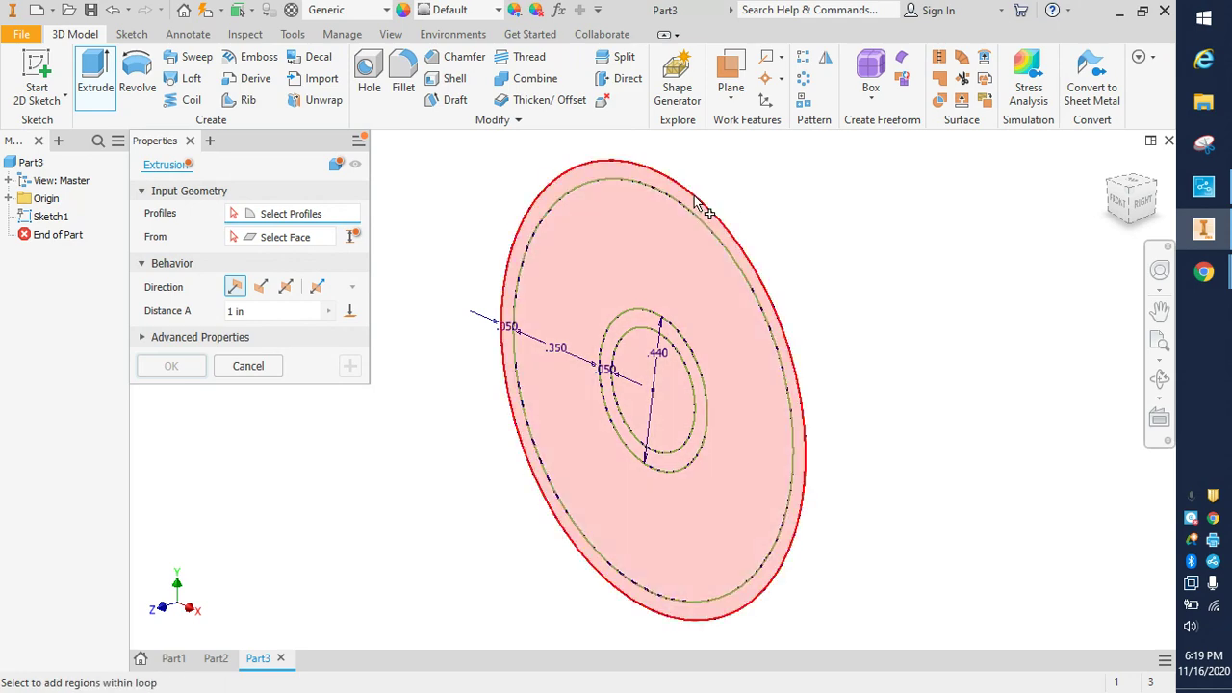
{"action": "left_click", "coordinate": [729, 243]}
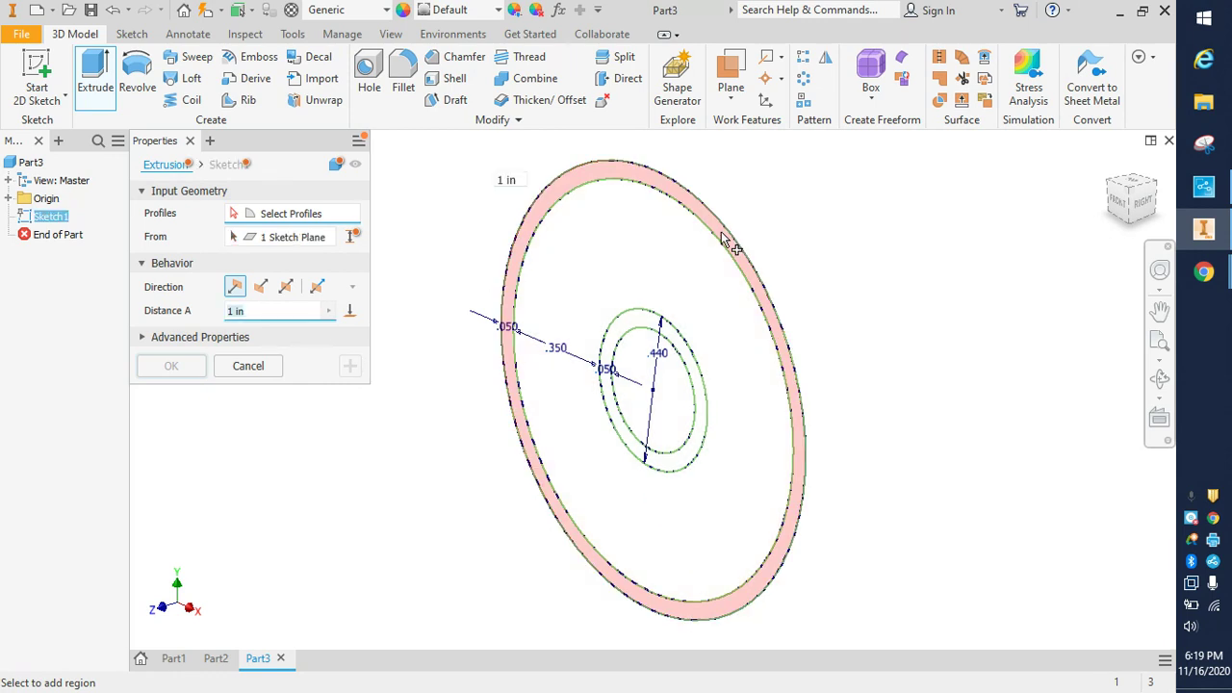
{"action": "left_click", "coordinate": [728, 242]}
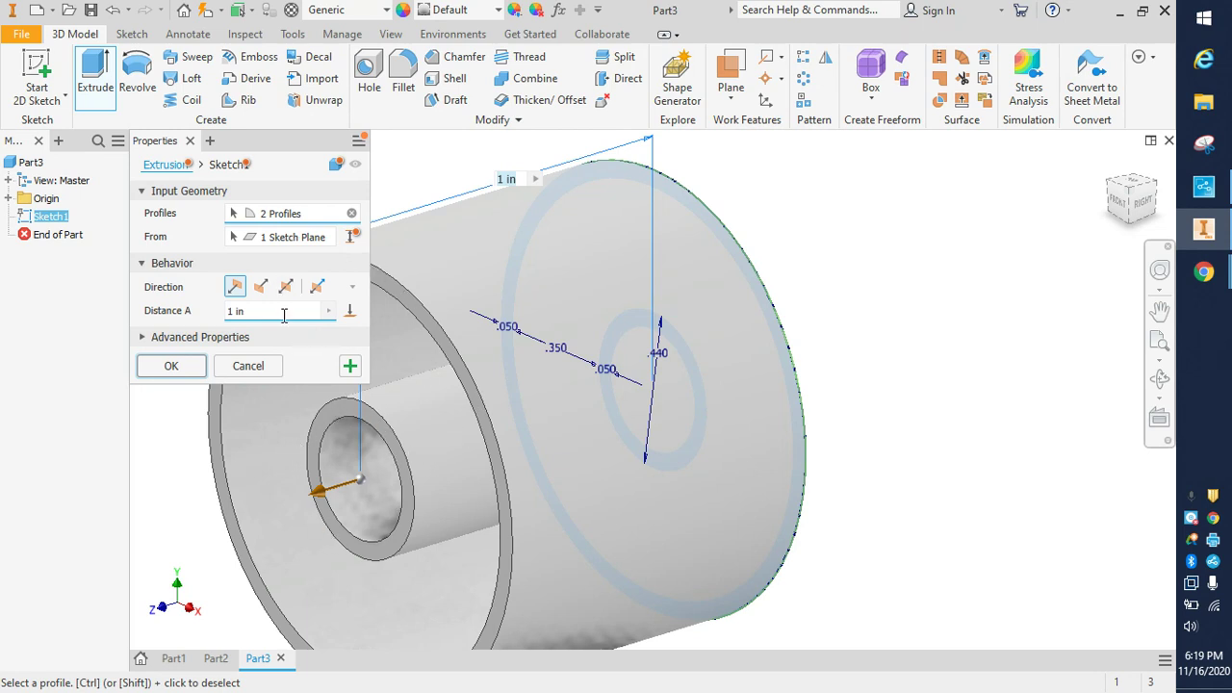
{"action": "type", "text": ".875"}
{"action": "key", "text": "Return"}
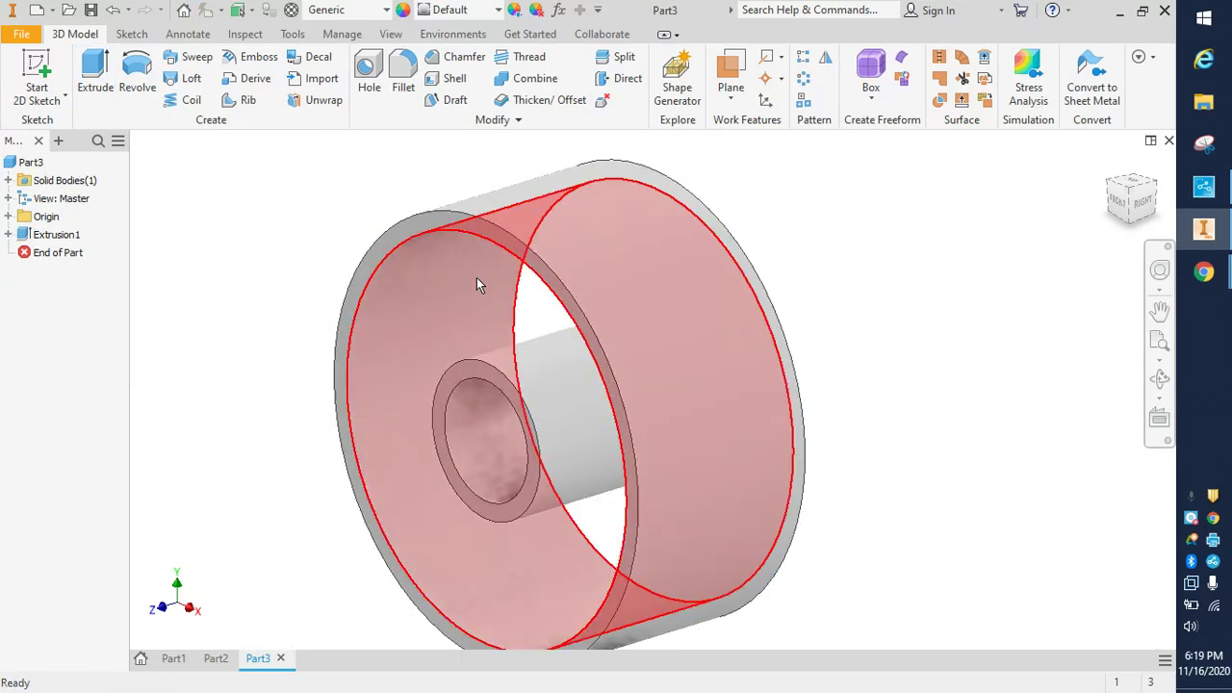
Start a new sketch on the front face of the outer ring
{"action": "key", "text": "F4"}
{"action": "left_click_drag", "start_coordinate": [605, 276], "coordinate": [668, 398]}
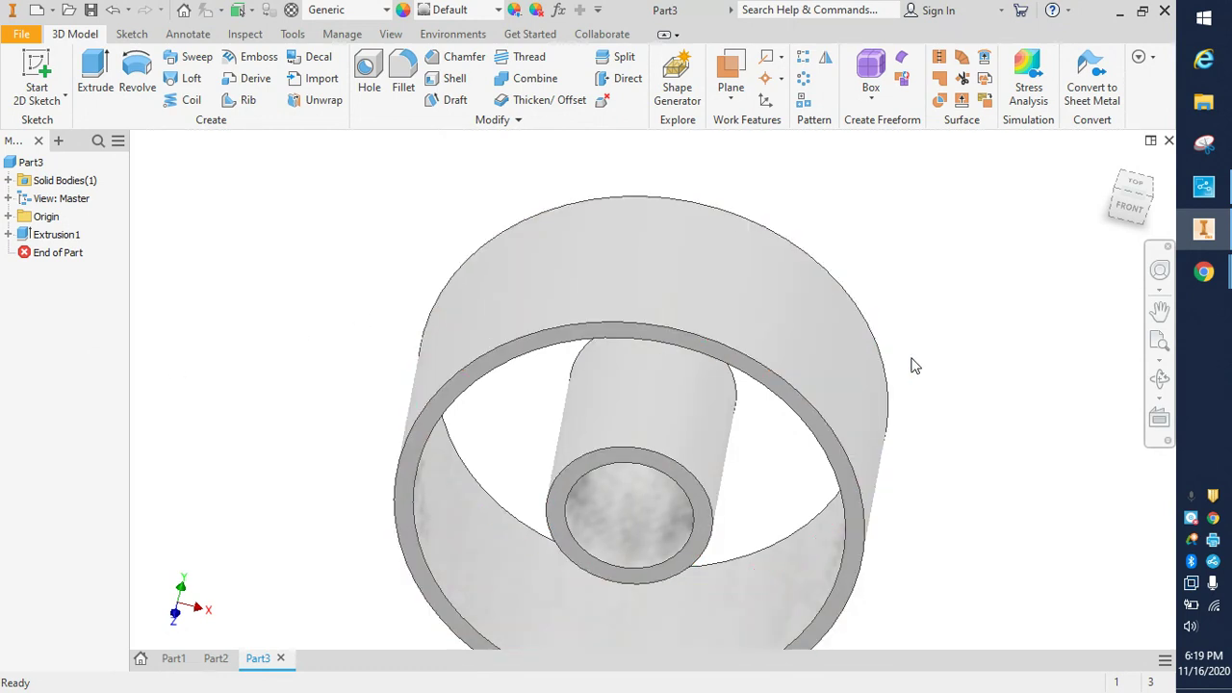
{"action": "middle_click_drag", "start_coordinate": [1004, 356], "coordinate": [1014, 337], "text": "shift"}
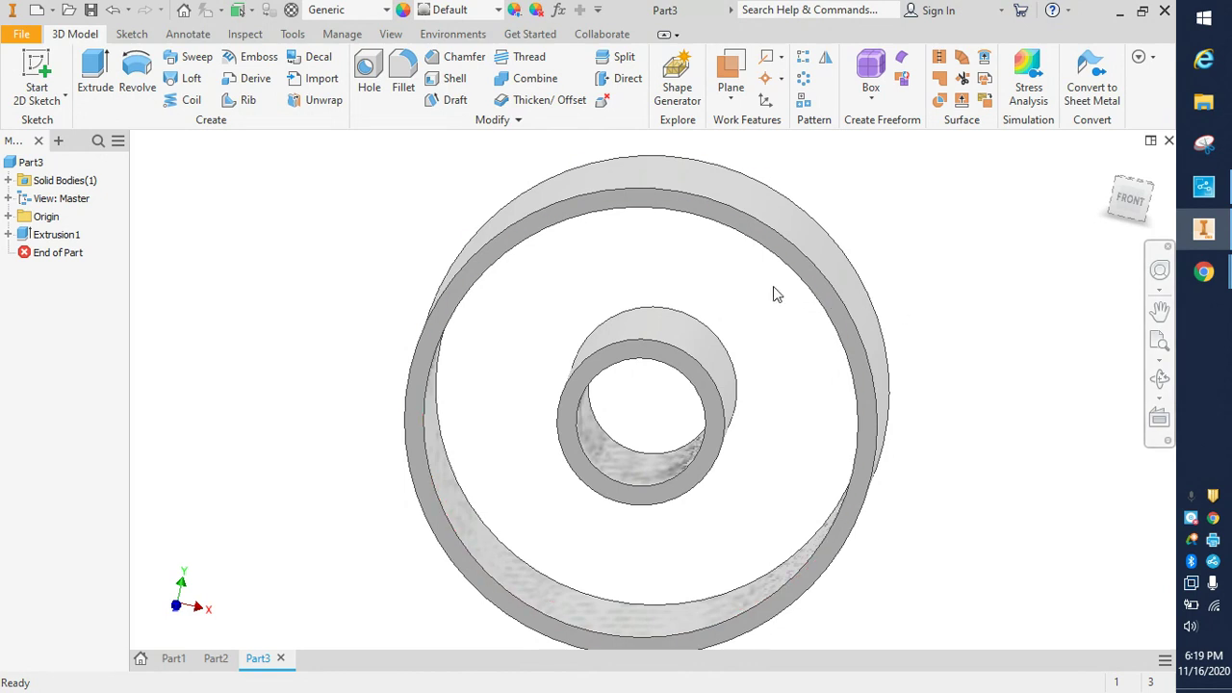
{"action": "right_click", "coordinate": [690, 202]}
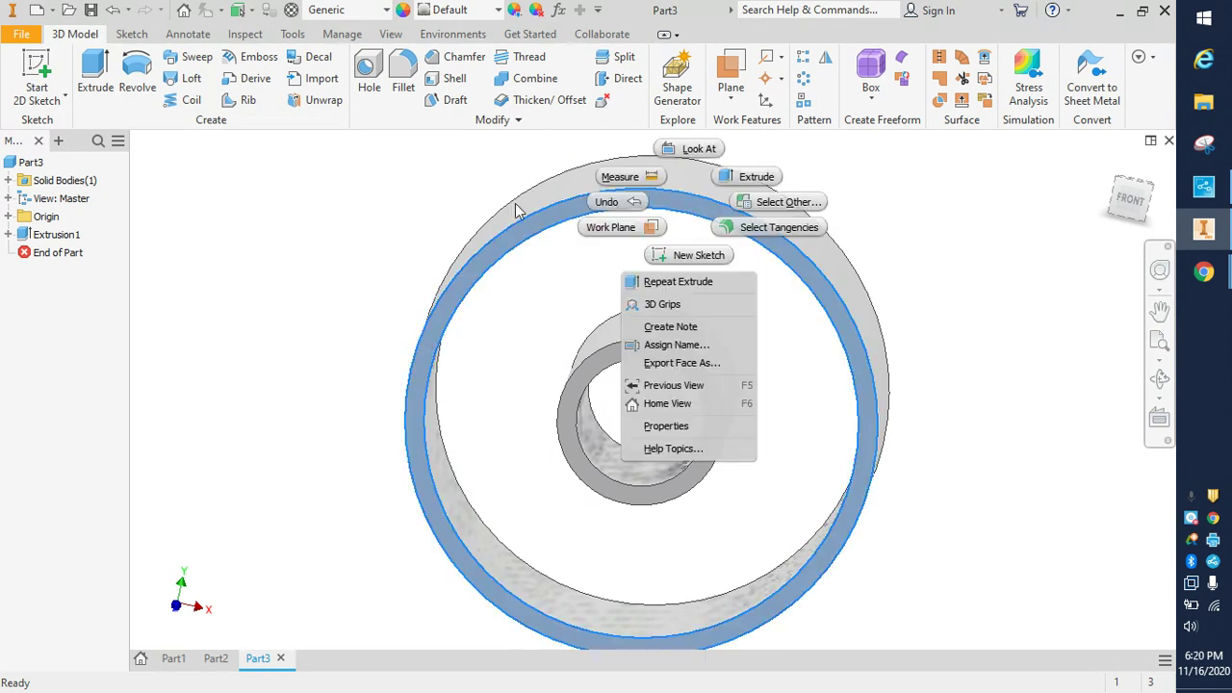
{"action": "left_click", "coordinate": [677, 256]}
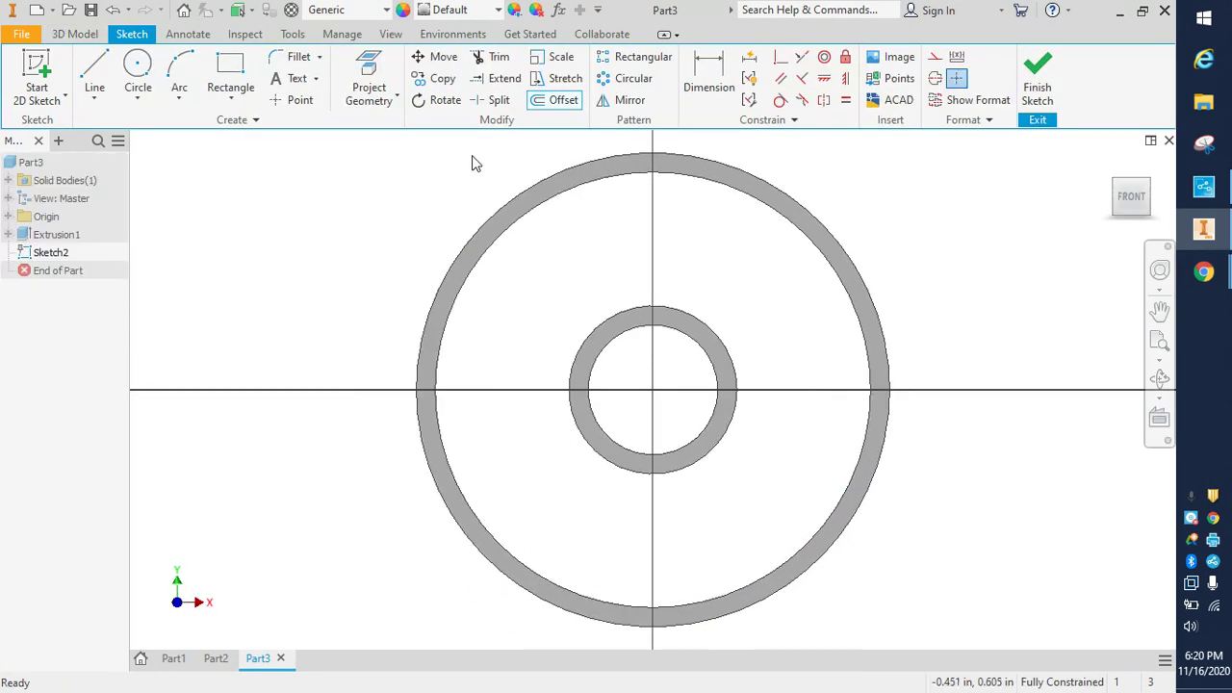
Project the outer ring's inner edge and both circular edges of the inner ring into the sketch
{"action": "left_click", "coordinate": [369, 100]}
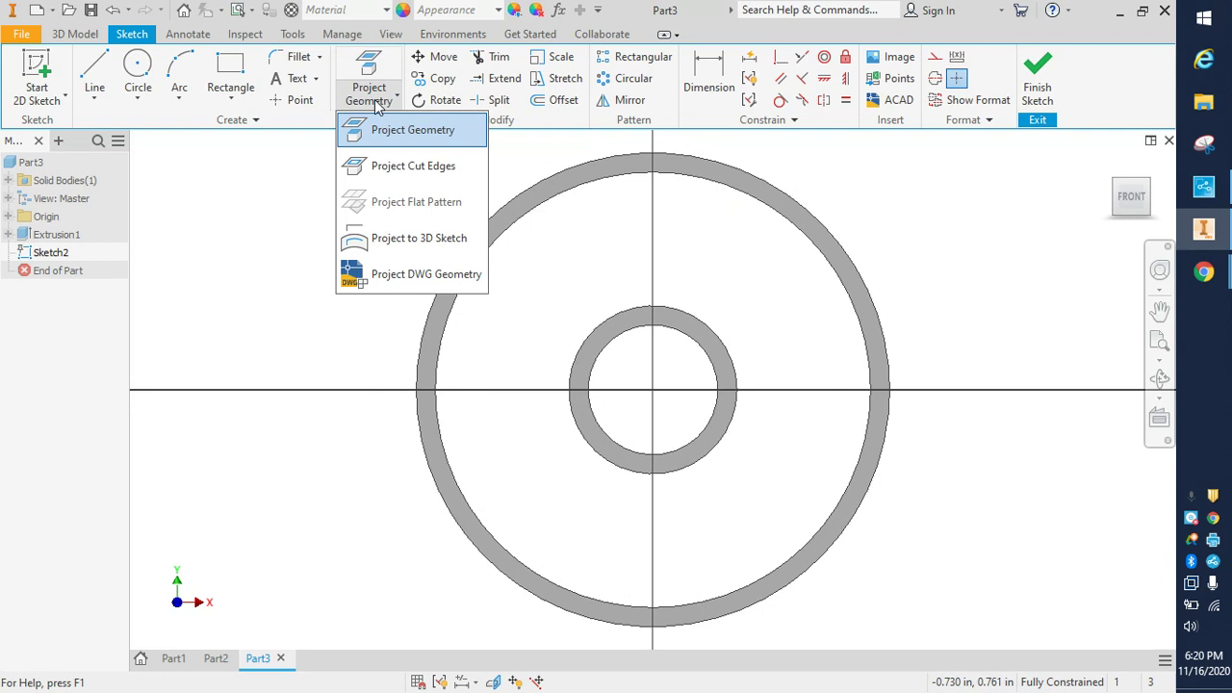
{"action": "left_click", "coordinate": [372, 136]}
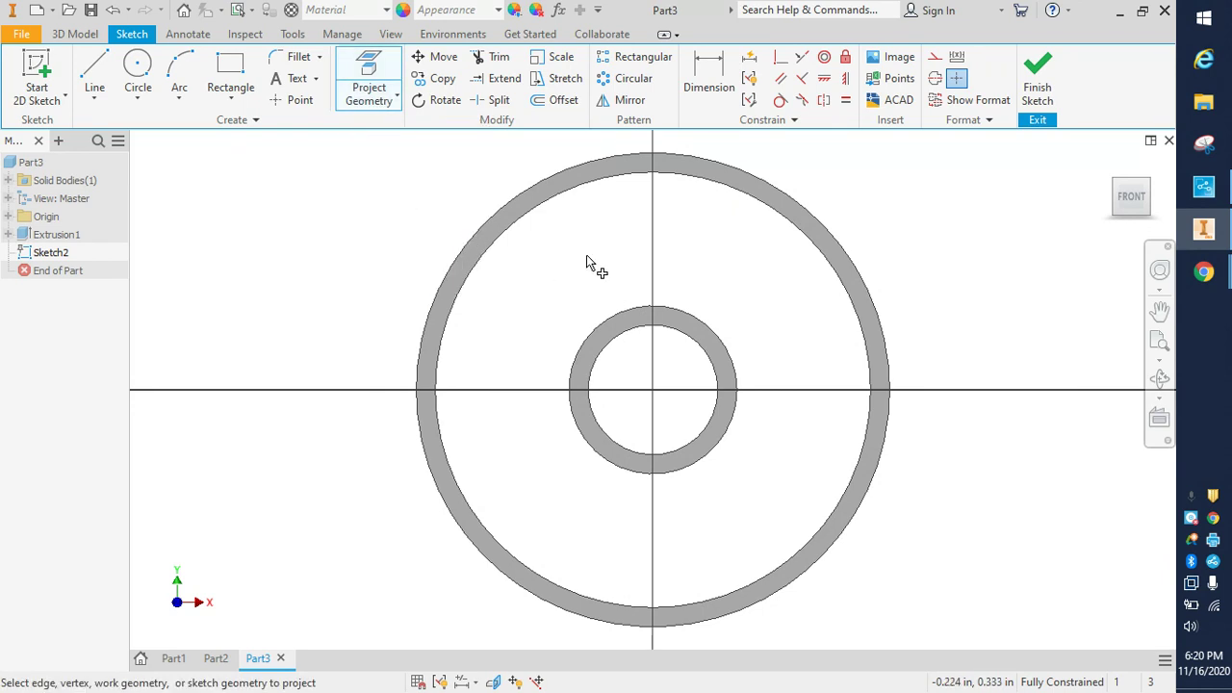
{"action": "left_click", "coordinate": [640, 180]}
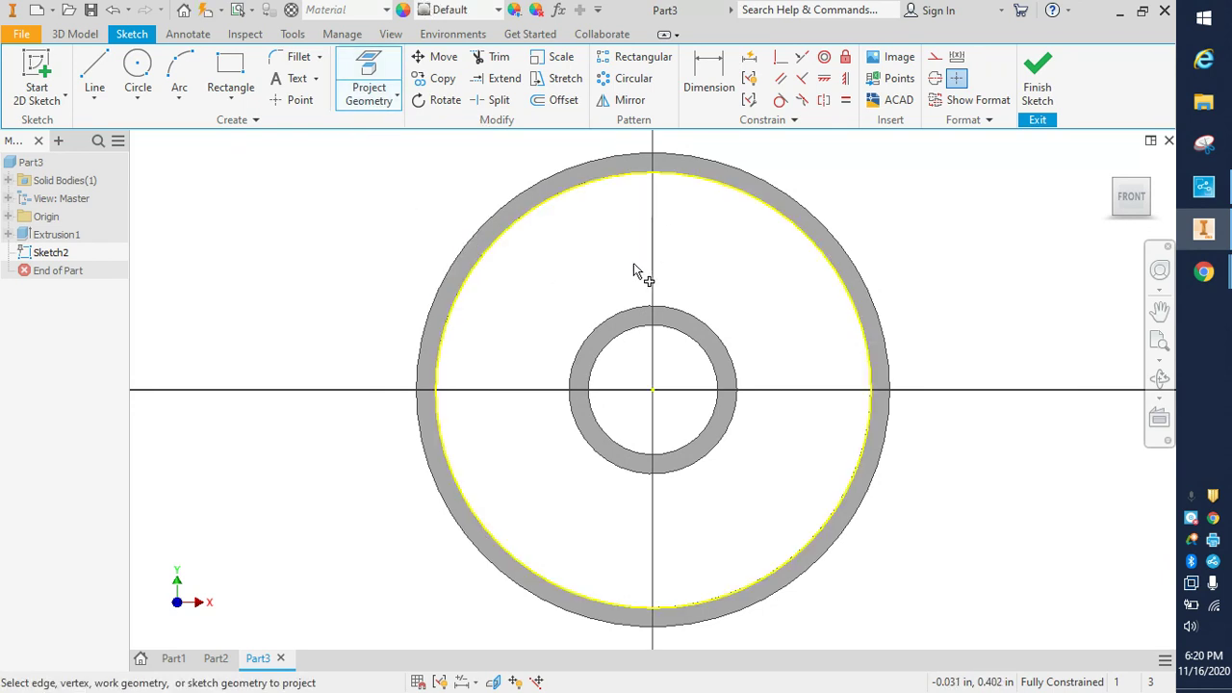
{"action": "left_click", "coordinate": [643, 308]}
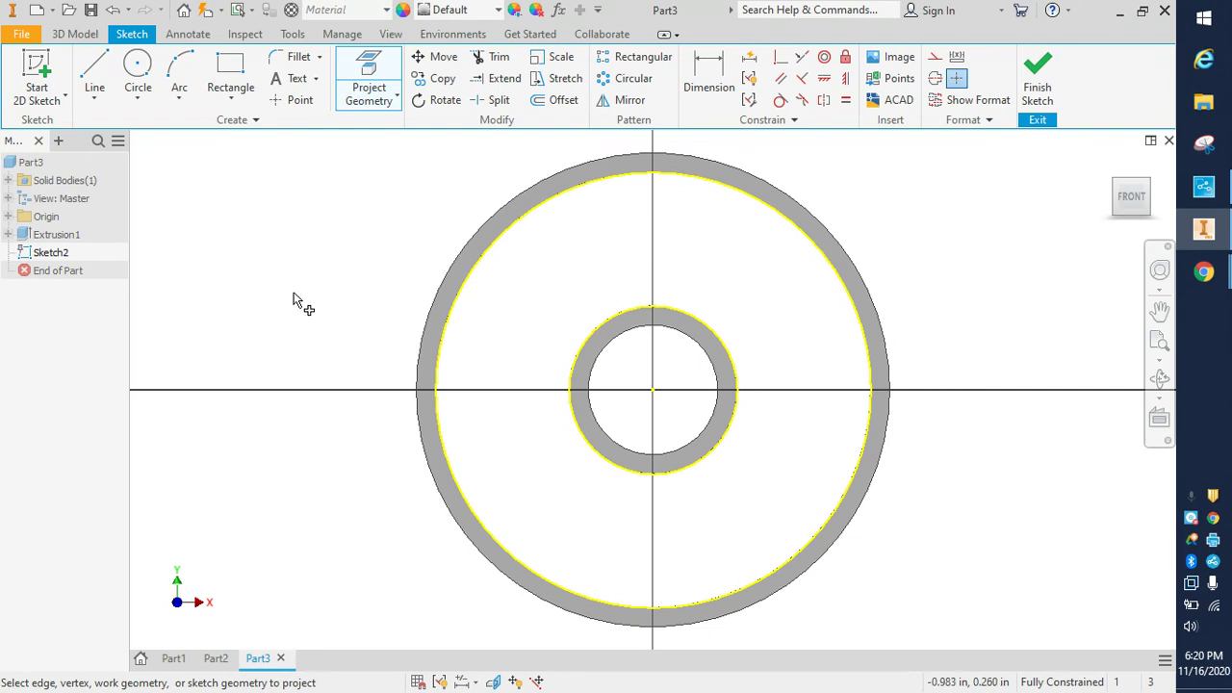
{"action": "left_click", "coordinate": [613, 344]}
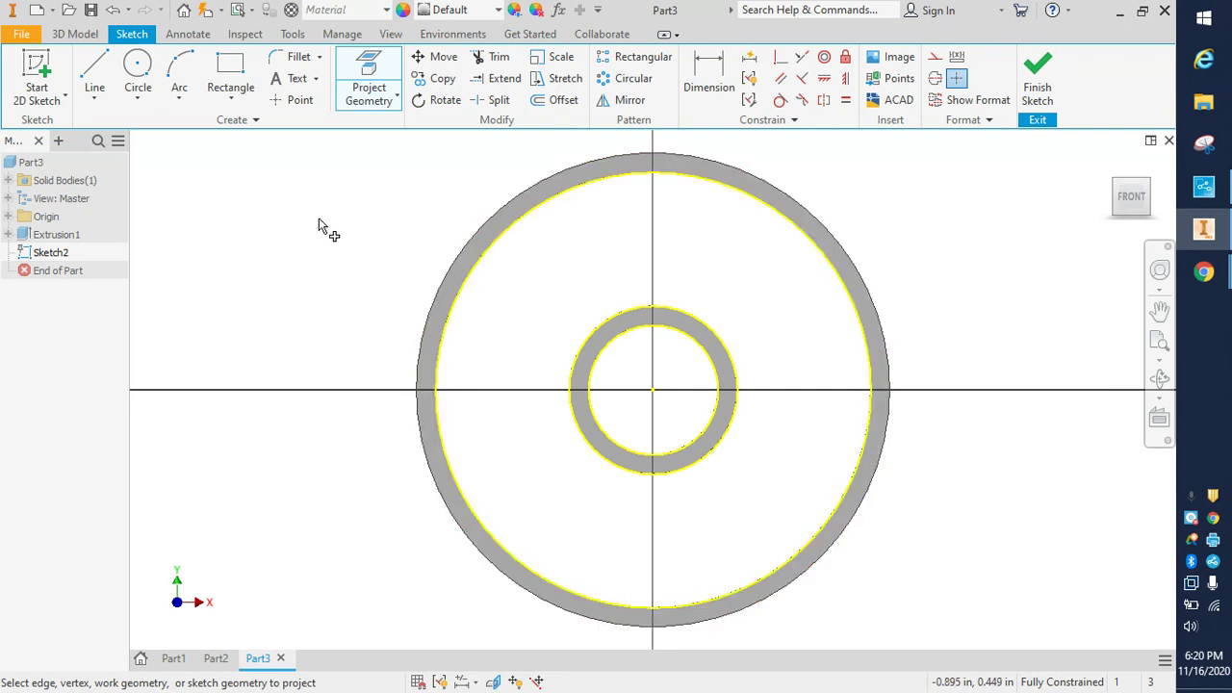
Draw two circles centred on the origin, one on the inner ring's bore edge and one on the outer ring's inner edge
{"action": "left_click", "coordinate": [138, 72]}
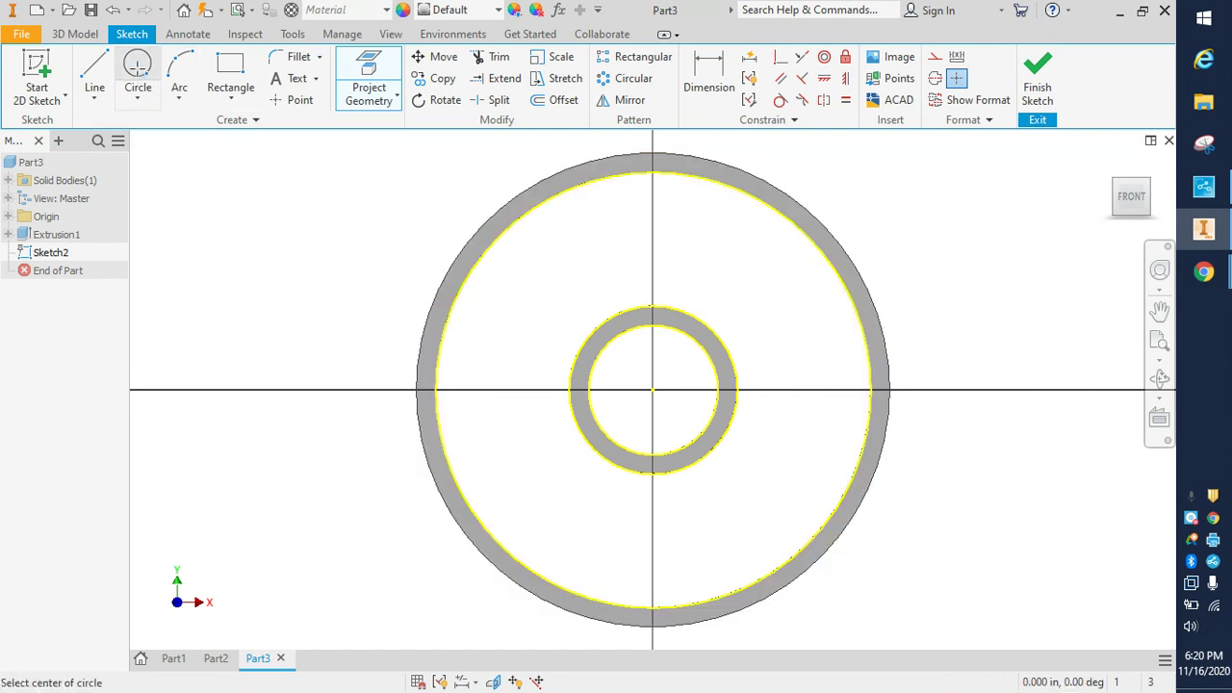
{"action": "left_click", "coordinate": [653, 391]}
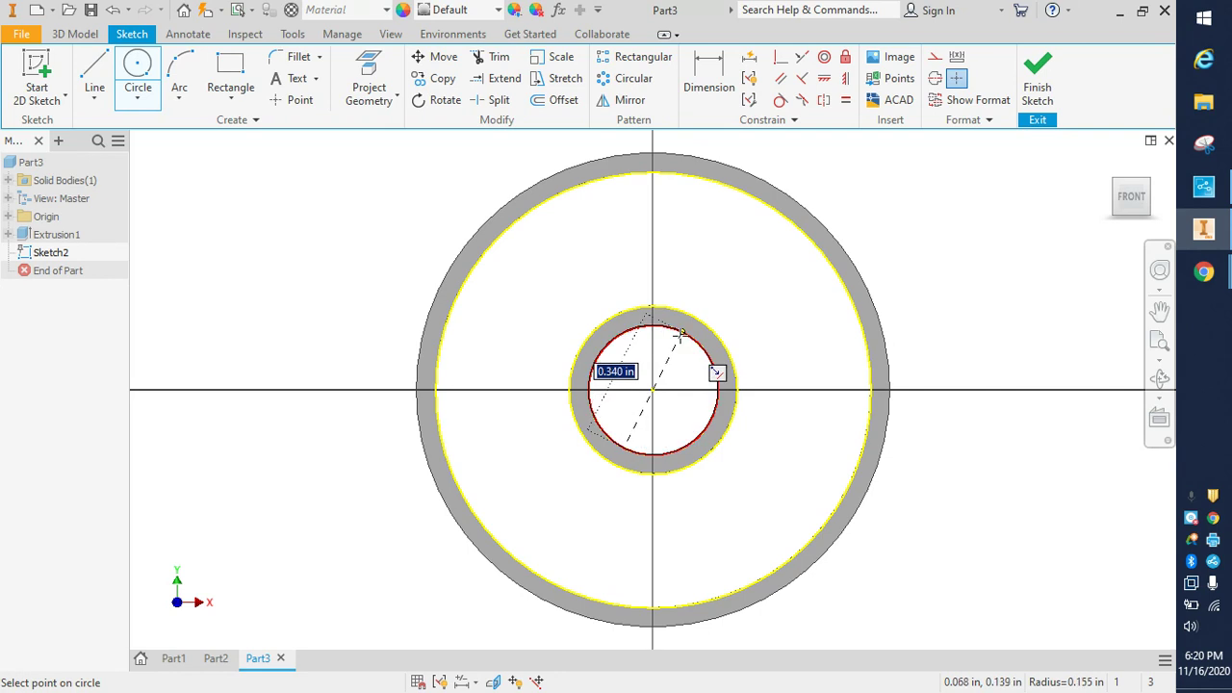
{"action": "left_click", "coordinate": [680, 331]}
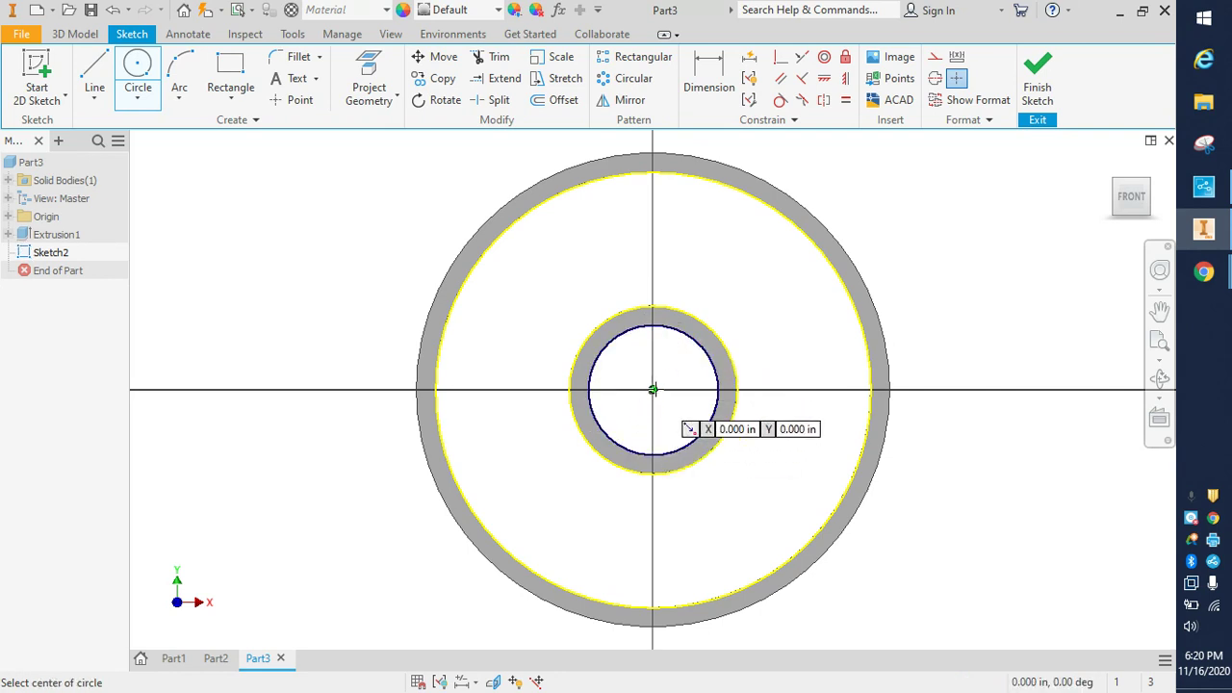
{"action": "left_click", "coordinate": [653, 390]}
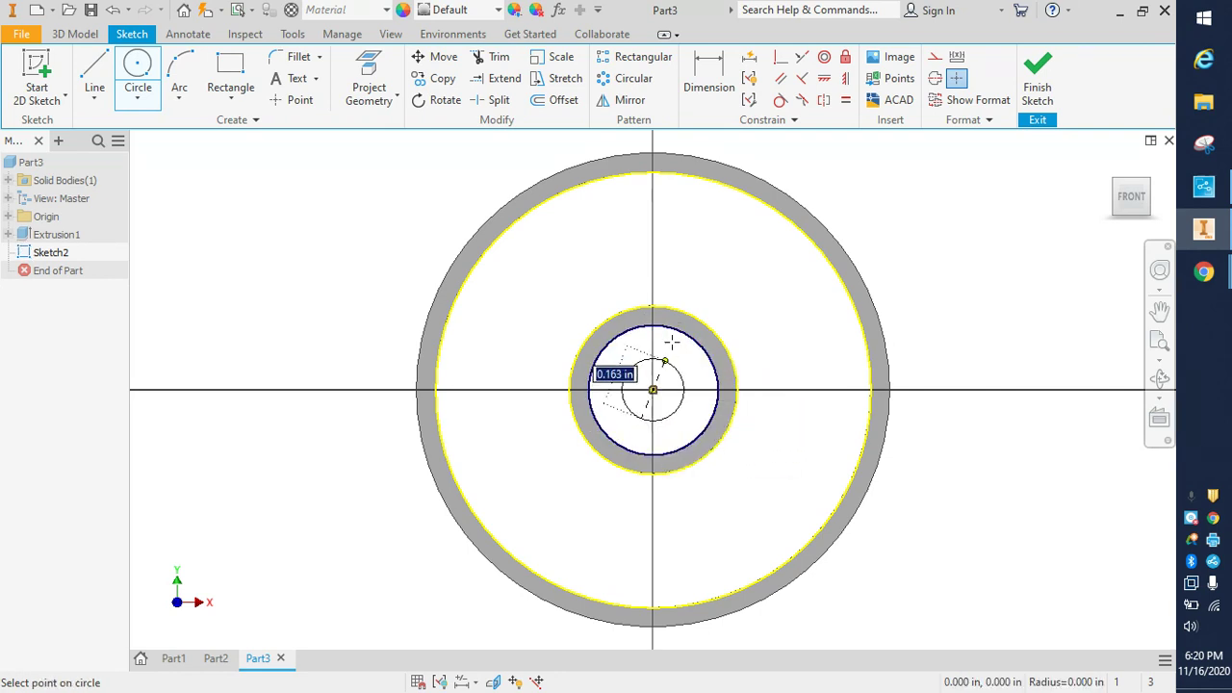
{"action": "left_click", "coordinate": [736, 189]}
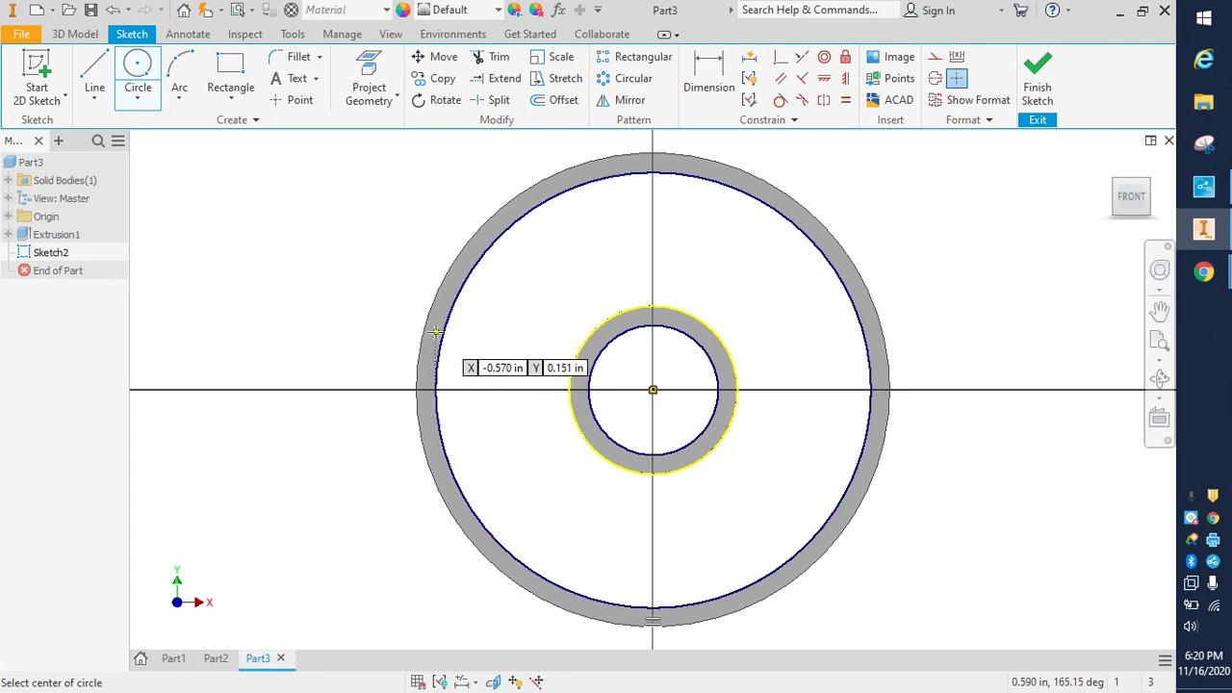
Finish the sketch and extrude the hub ring profile and the area between hub and outer ring .05 in symmetrically
{"action": "left_click", "coordinate": [1040, 89]}
{"action": "middle_click_drag", "start_coordinate": [934, 254], "coordinate": [860, 287], "text": "shift"}
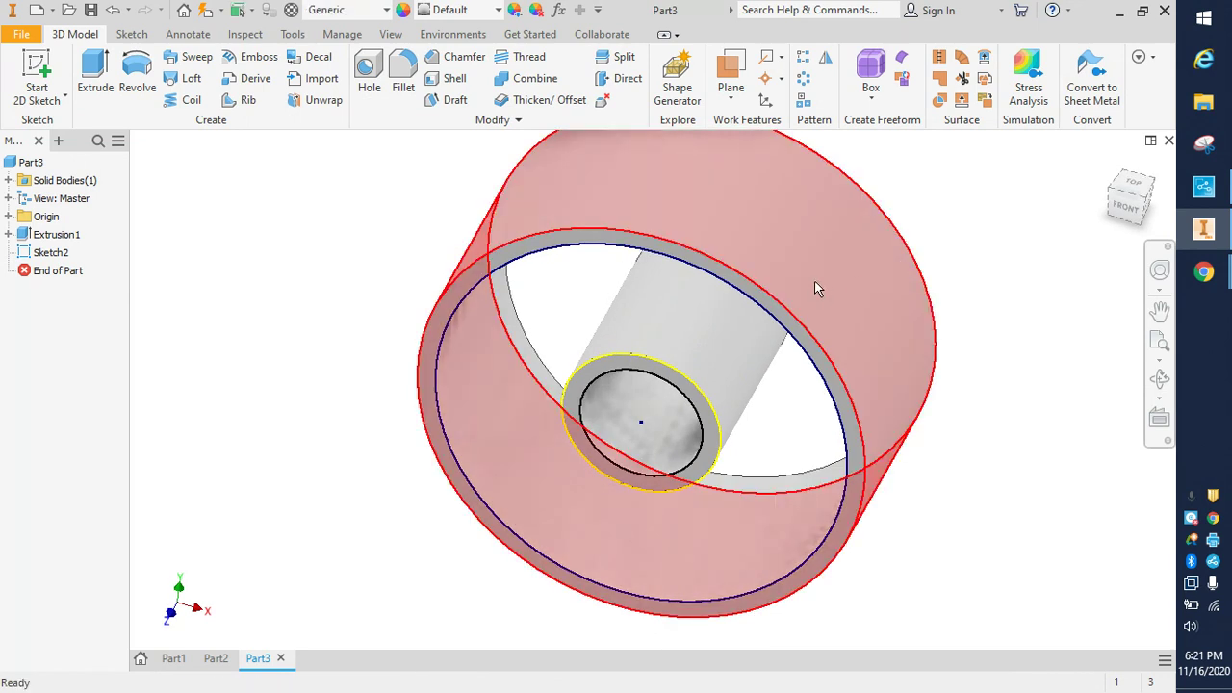
{"action": "key", "text": "e"}
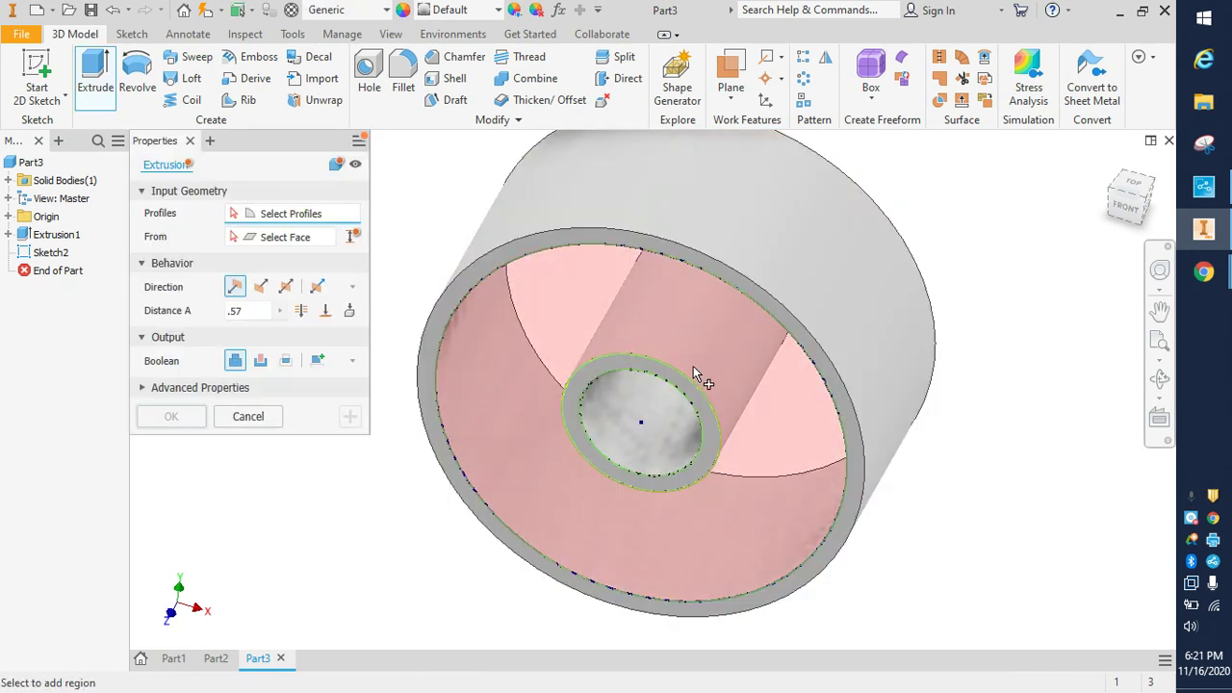
{"action": "left_click", "coordinate": [699, 344]}
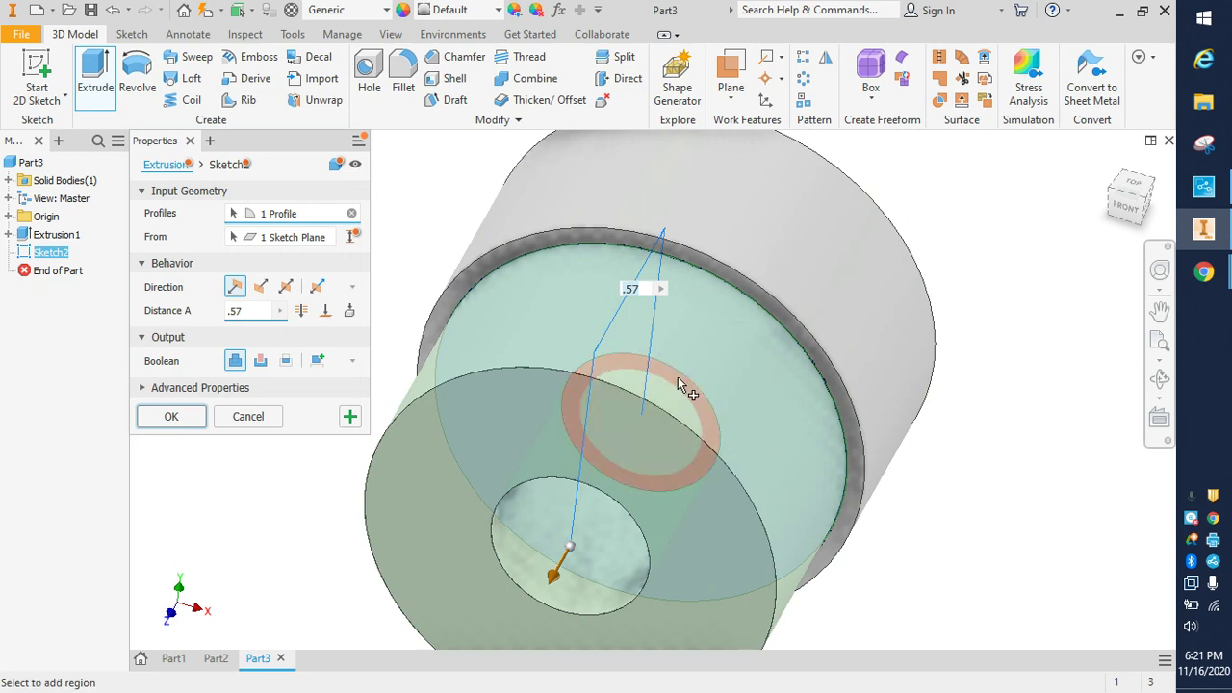
{"action": "left_click", "coordinate": [678, 378]}
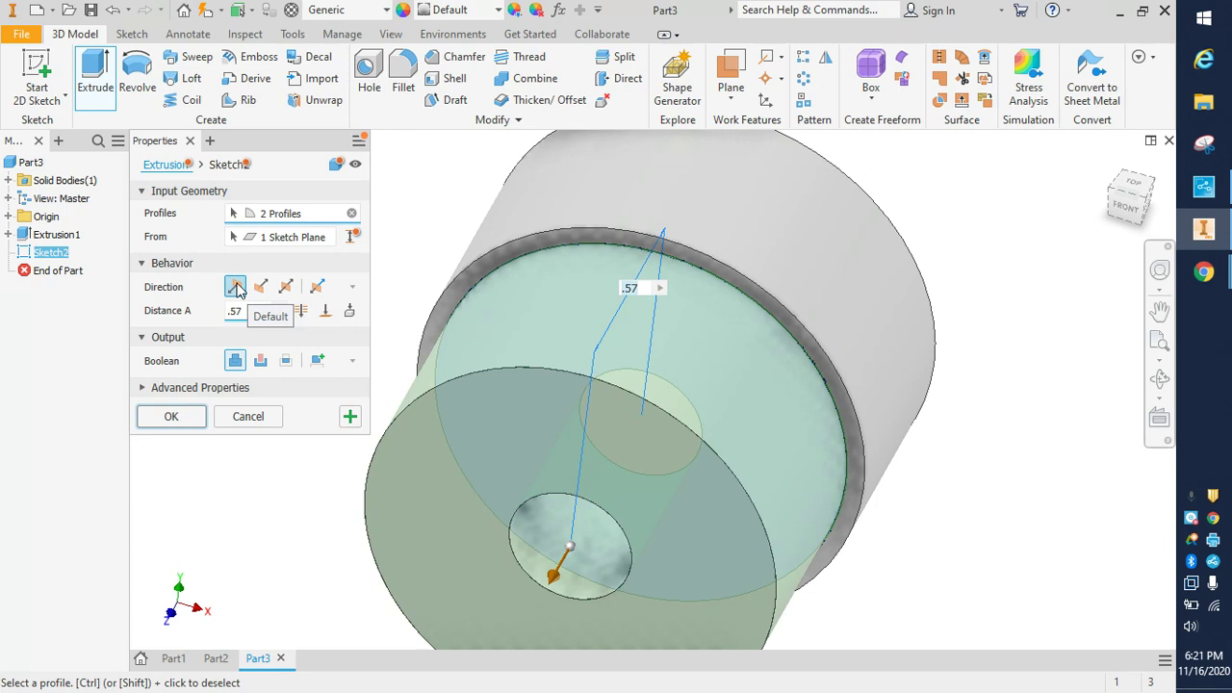
{"action": "left_click", "coordinate": [286, 289]}
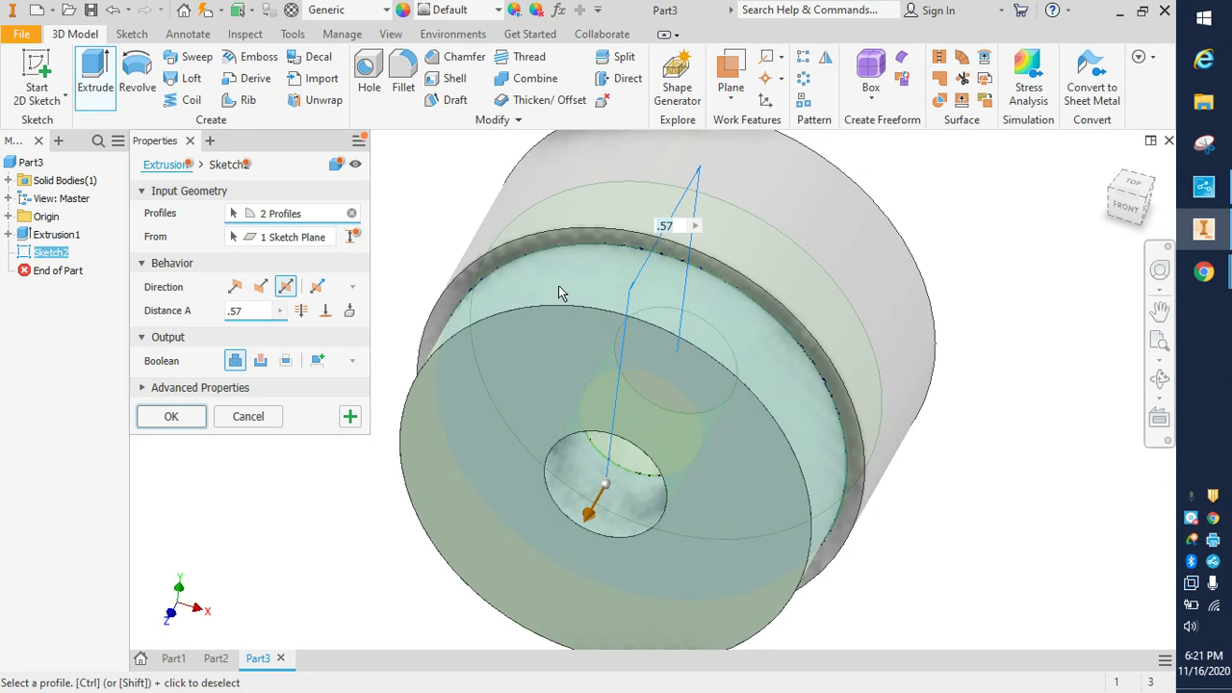
{"action": "type", "text": ".05"}
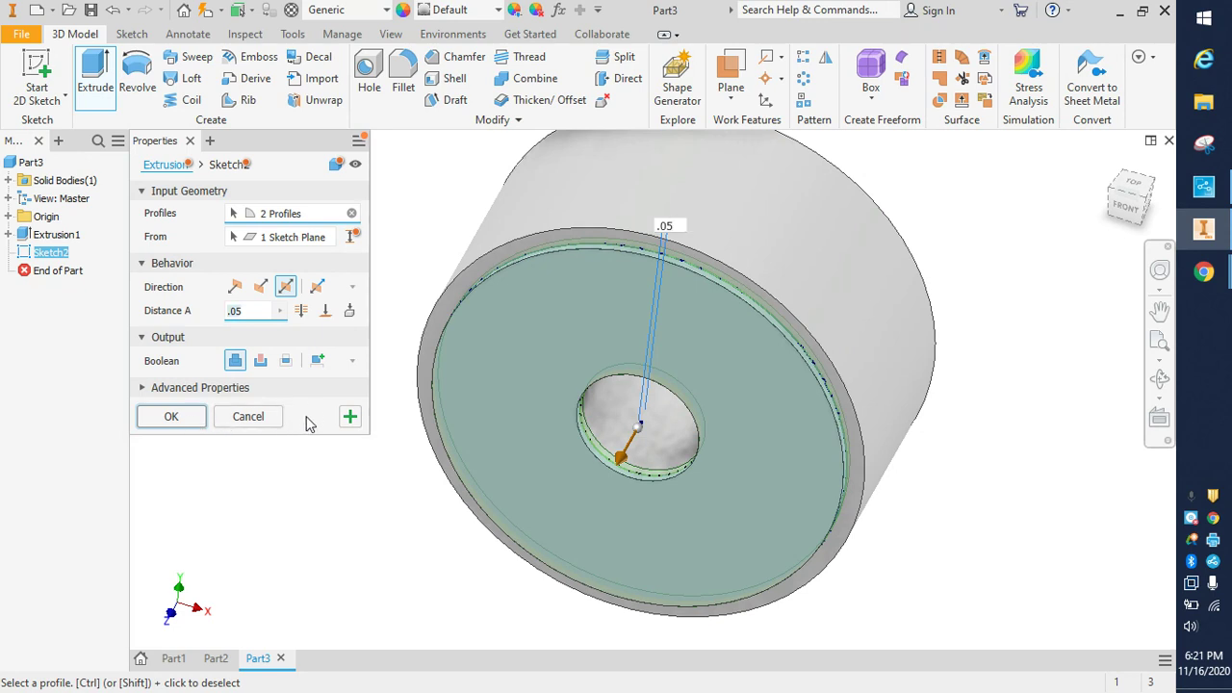
{"action": "left_click", "coordinate": [170, 417]}
Show the part from the top in the Wireframe with Hidden Edges visual style
{"action": "middle_click_drag", "start_coordinate": [352, 376], "coordinate": [403, 393], "text": "shift"}
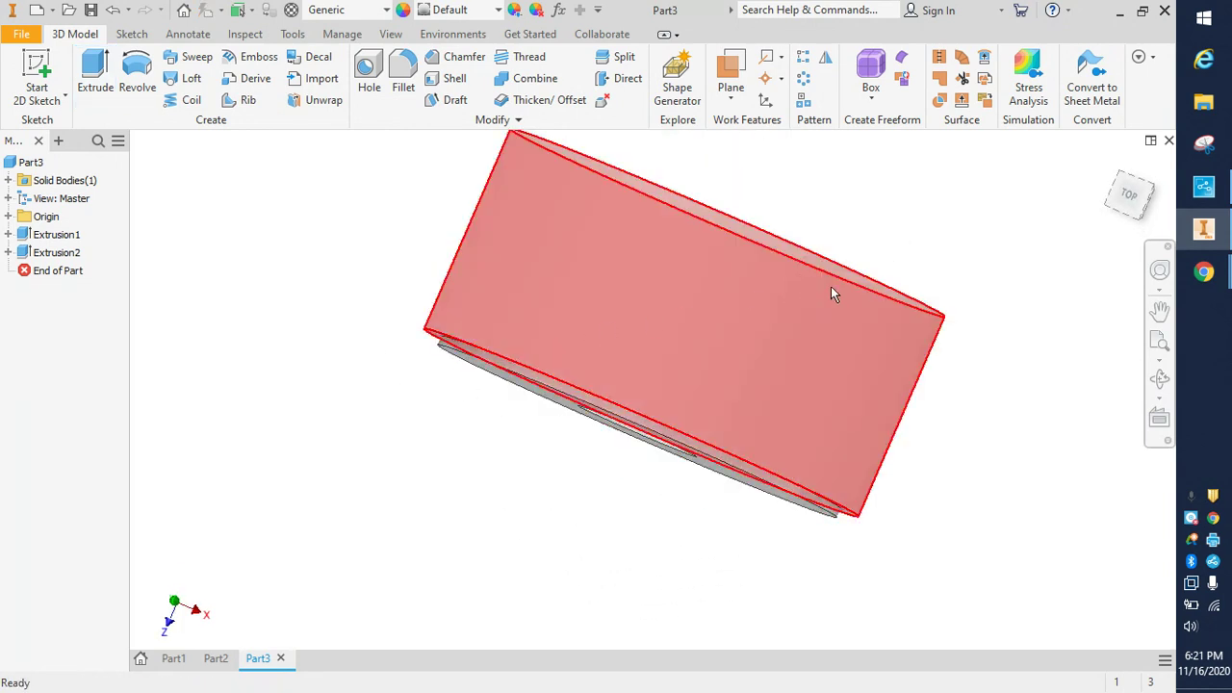
{"action": "middle_click_drag", "start_coordinate": [814, 283], "coordinate": [885, 301], "text": "shift"}
{"action": "left_click", "coordinate": [1133, 195]}
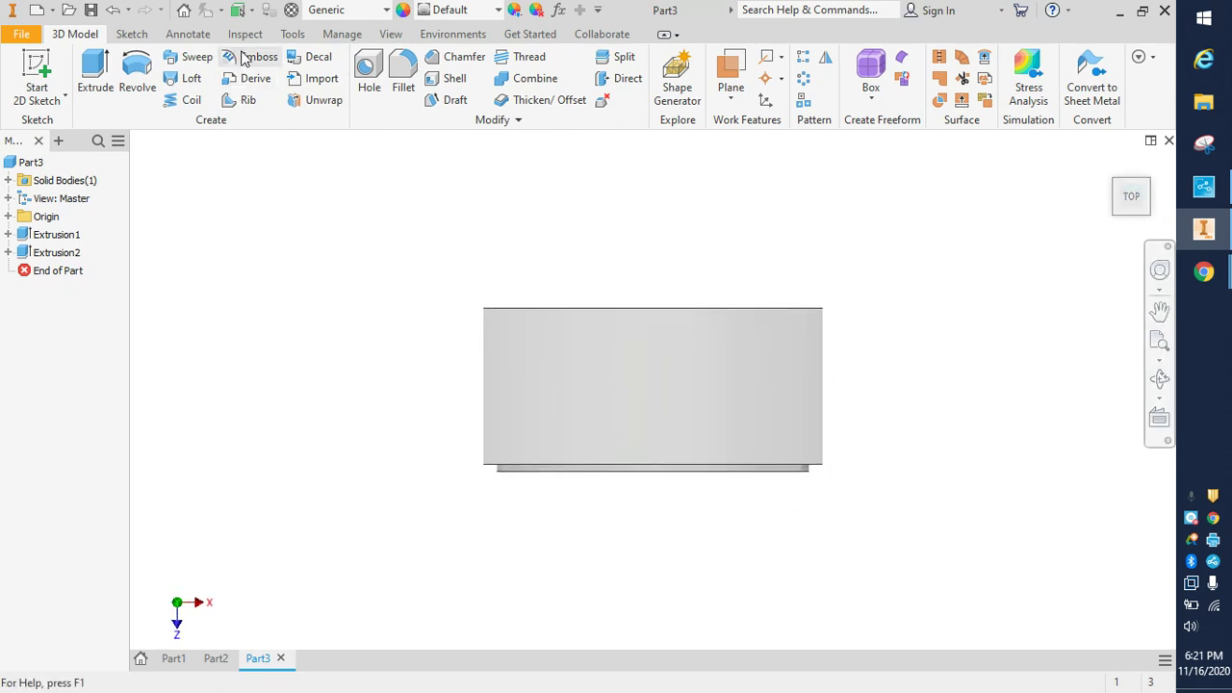
{"action": "left_click", "coordinate": [390, 35]}
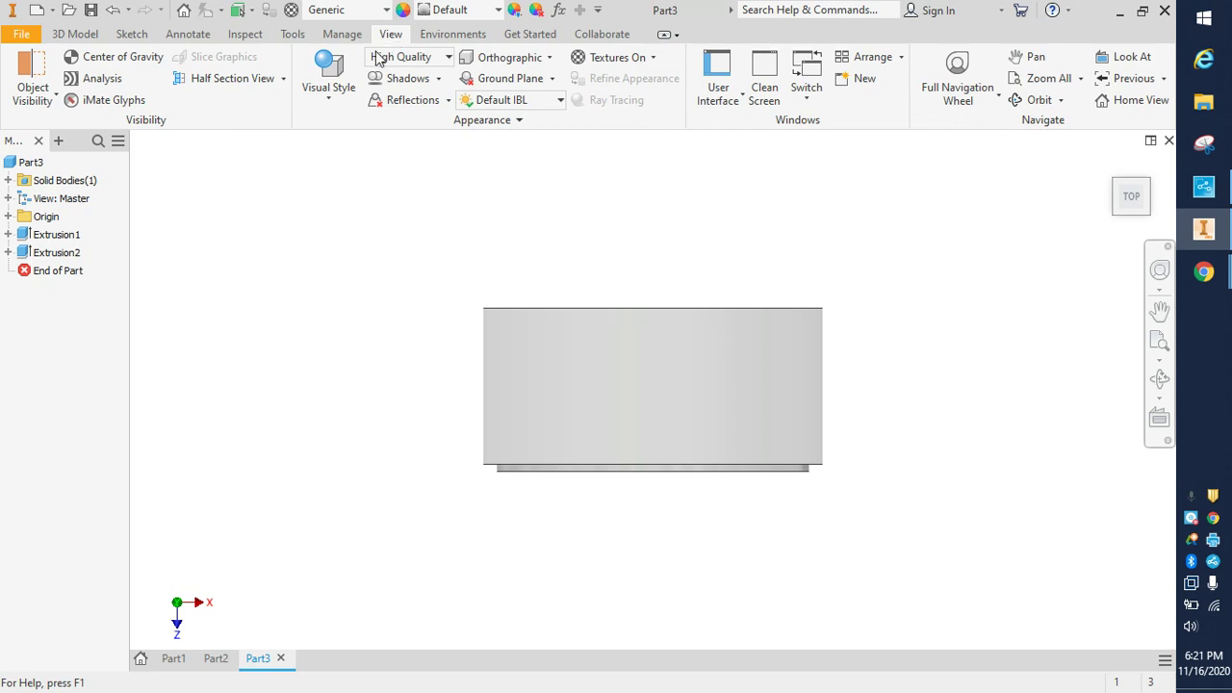
{"action": "left_click", "coordinate": [328, 96]}
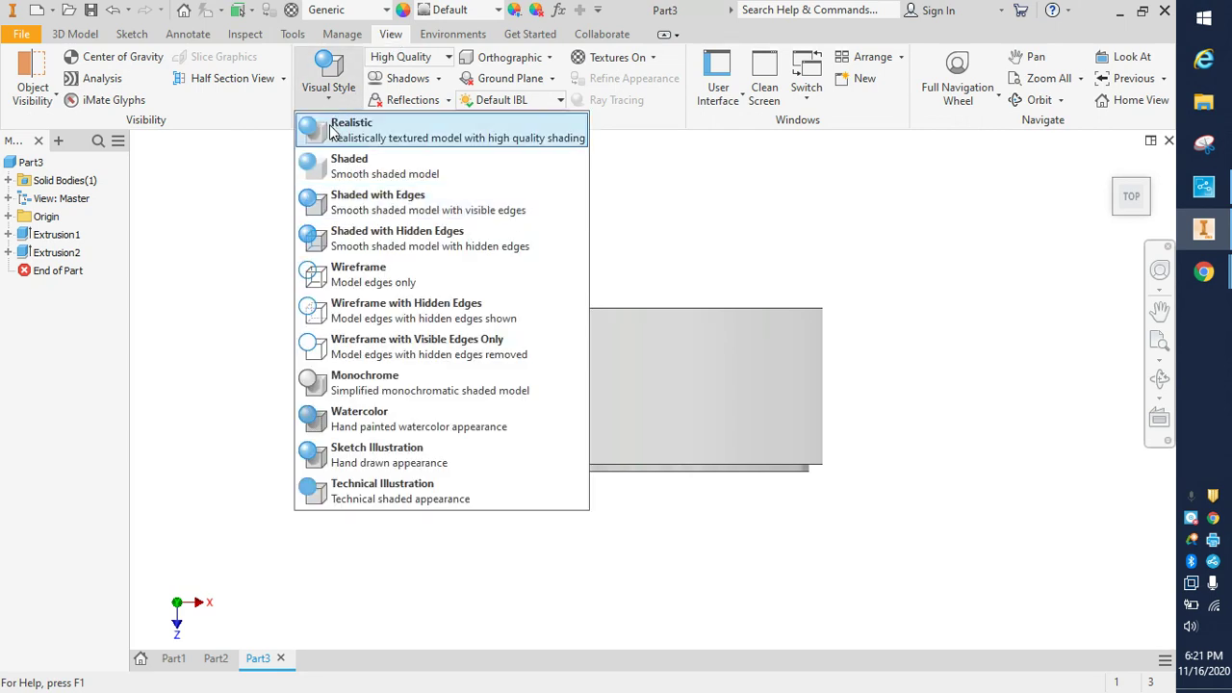
{"action": "left_click", "coordinate": [360, 318]}
Examine from the top and left views how the thin disc sits relative to the front face of the outer ring
{"action": "scroll", "coordinate": [621, 467], "scroll_direction": "up", "scroll_amount": 2}
{"action": "scroll", "coordinate": [626, 470], "scroll_direction": "down", "scroll_amount": 4}
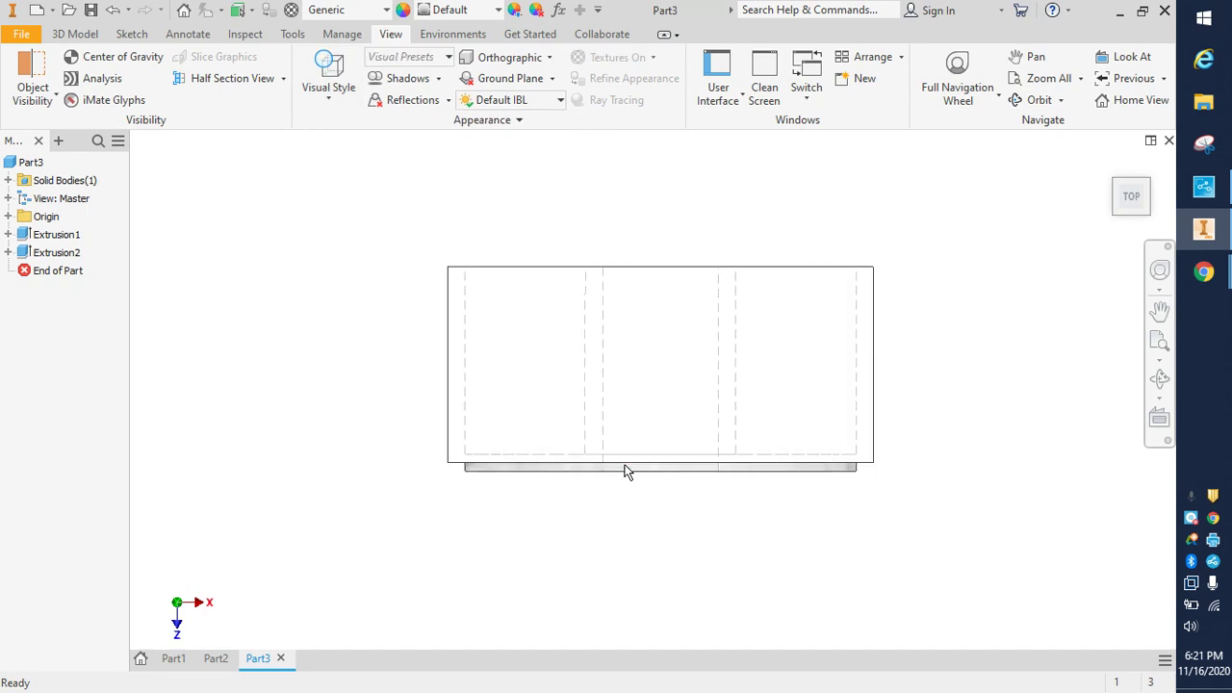
{"action": "scroll", "coordinate": [635, 441], "scroll_direction": "up", "scroll_amount": 2}
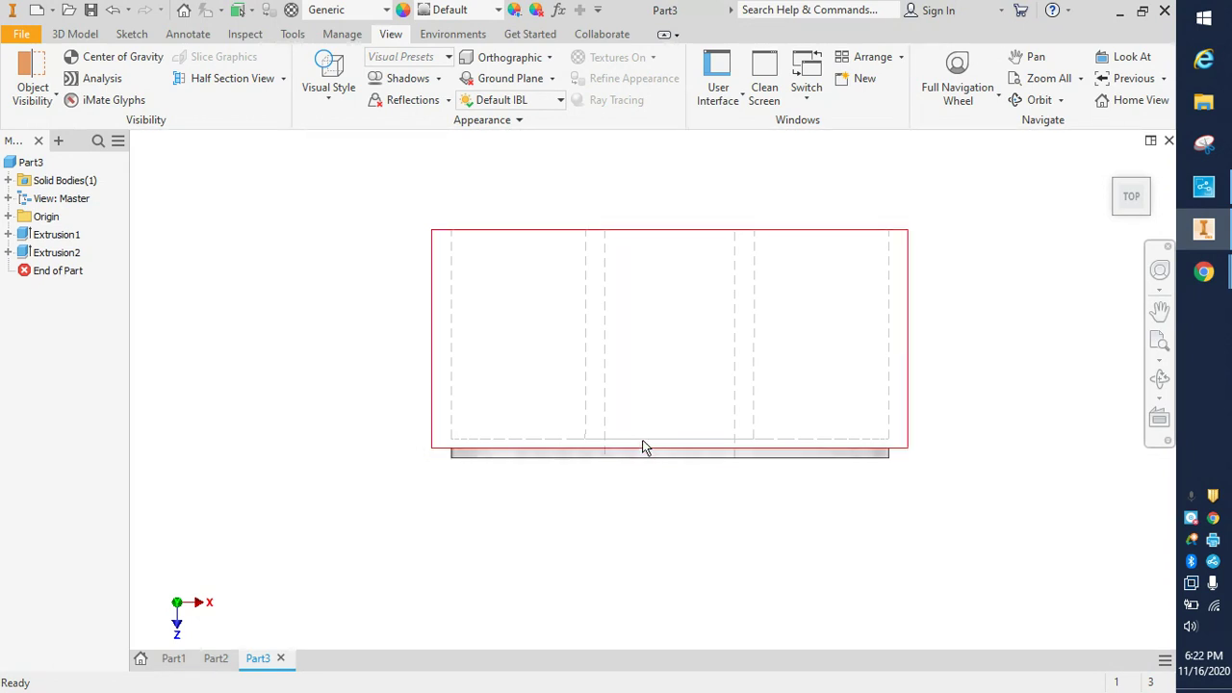
{"action": "mouse_move", "coordinate": [644, 449]}
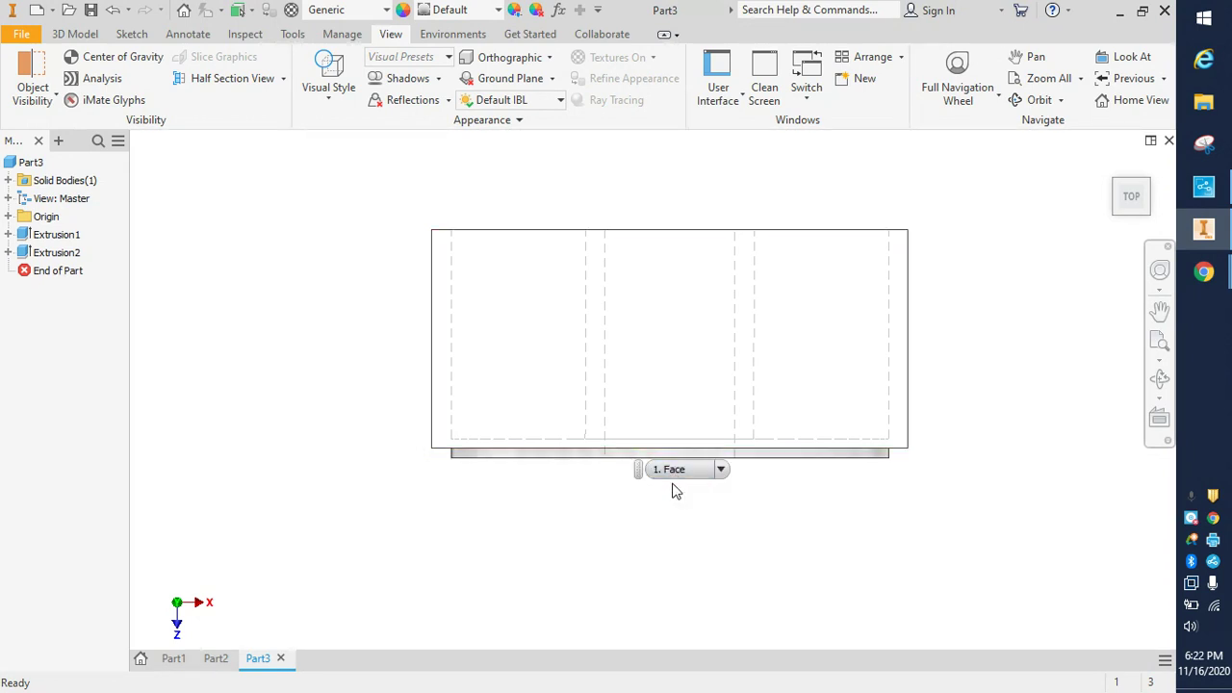
{"action": "middle_click_drag", "start_coordinate": [655, 427], "coordinate": [756, 501], "text": "shift"}
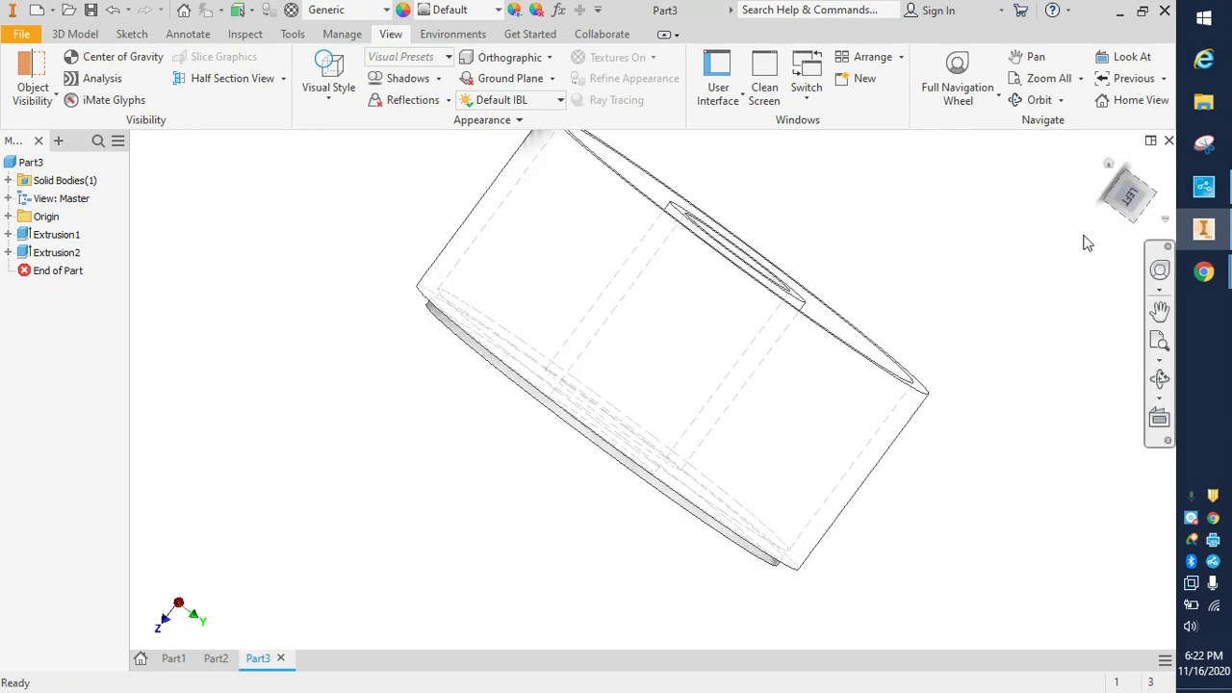
{"action": "left_click", "coordinate": [1128, 201]}
{"action": "scroll", "coordinate": [692, 451], "scroll_direction": "up", "scroll_amount": 5}
{"action": "scroll", "coordinate": [692, 451], "scroll_direction": "down", "scroll_amount": 7}
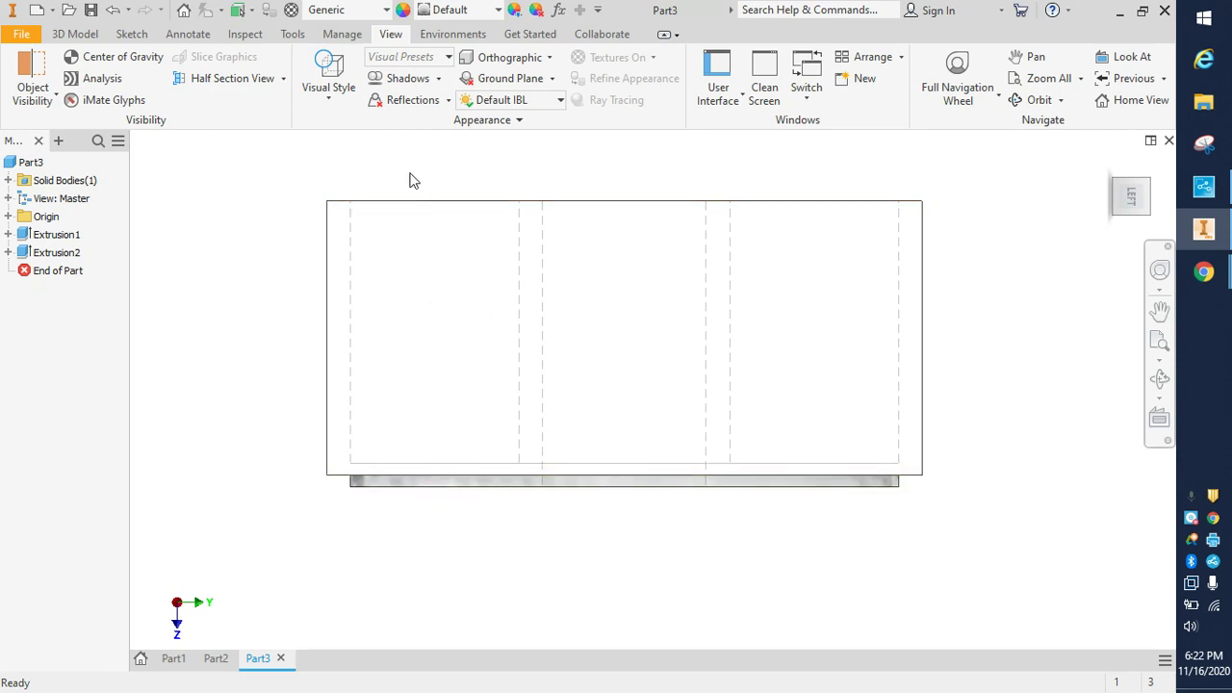
Set the visual style to Shaded with Edges and return the part to its home view
{"action": "left_click", "coordinate": [328, 86]}
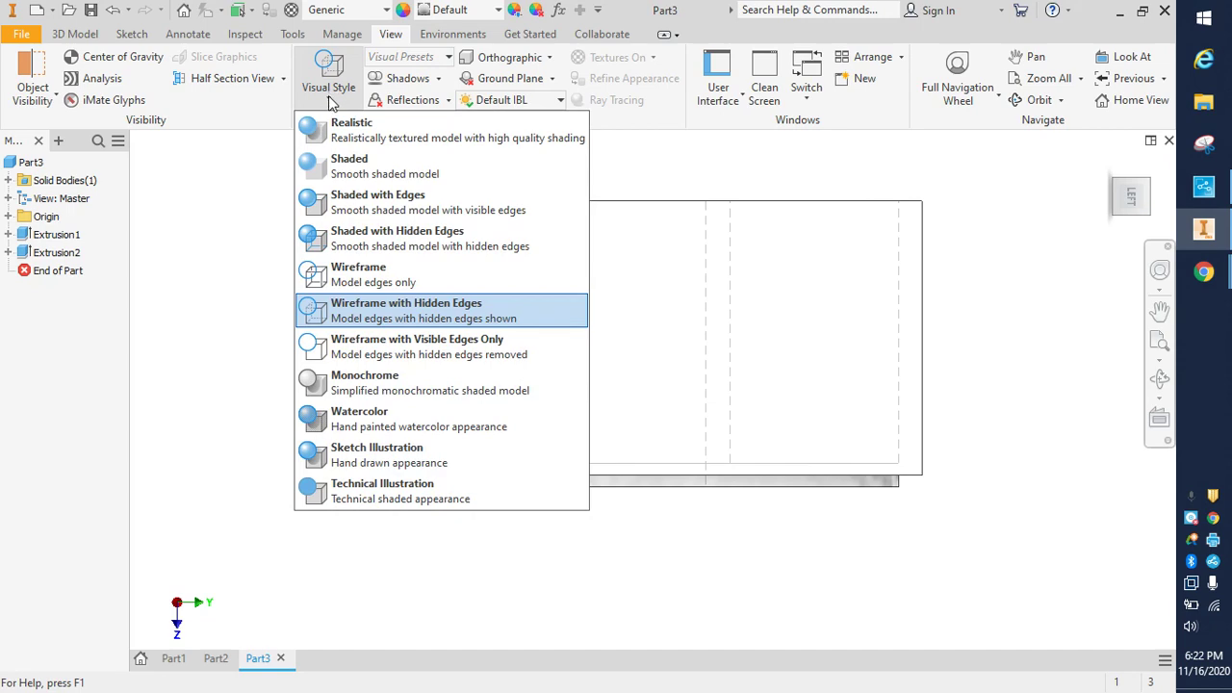
{"action": "left_click", "coordinate": [395, 201]}
{"action": "middle_click_drag", "start_coordinate": [609, 428], "coordinate": [588, 385], "text": "shift"}
{"action": "left_click", "coordinate": [1108, 168]}
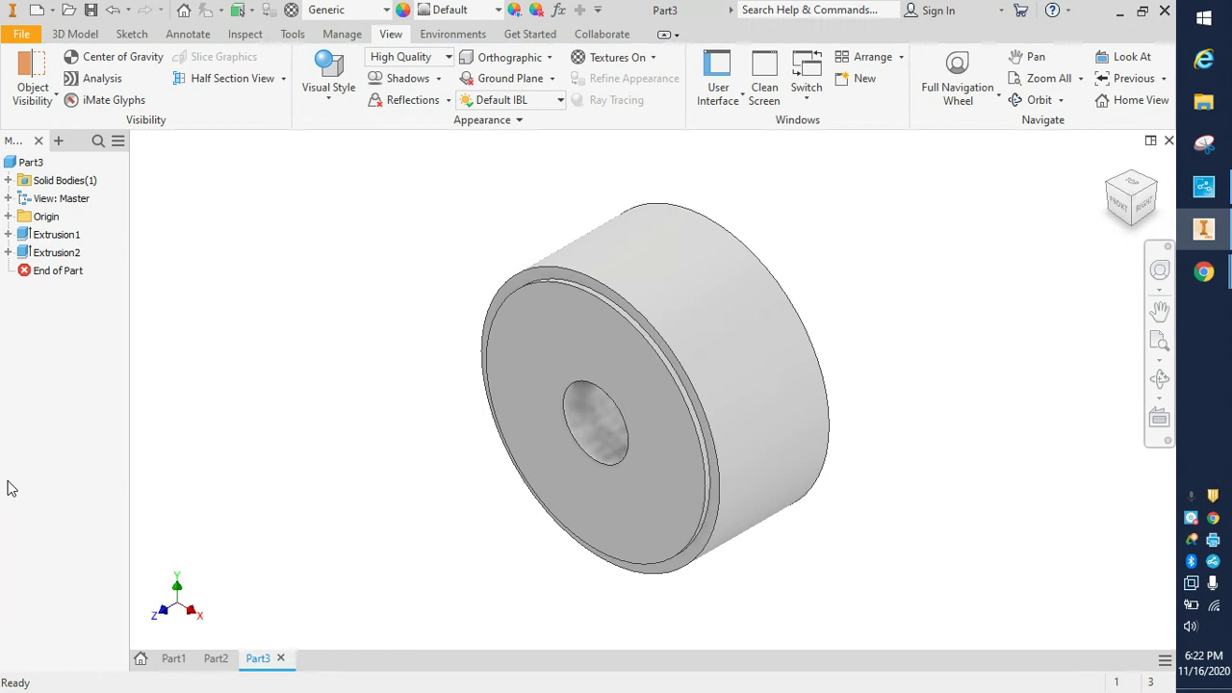
Start a new sketch on the front face of the thin disc
{"action": "right_click", "coordinate": [555, 368]}
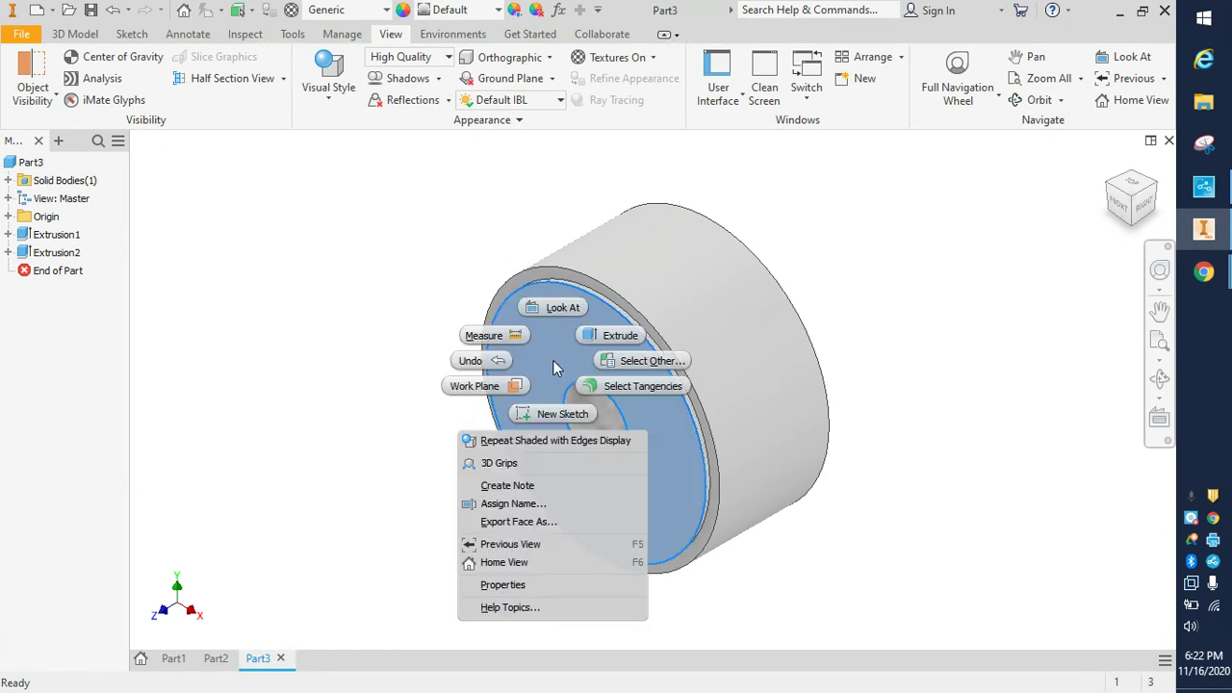
{"action": "left_click", "coordinate": [562, 411]}
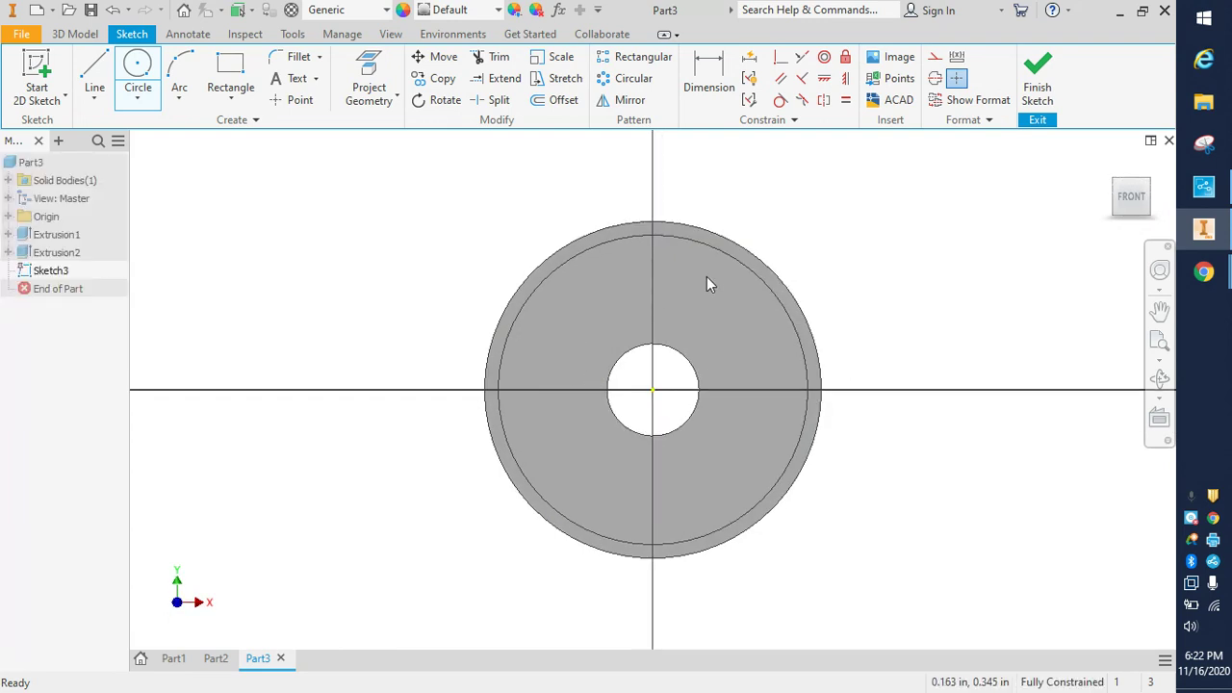
{"action": "key", "text": "Escape"}
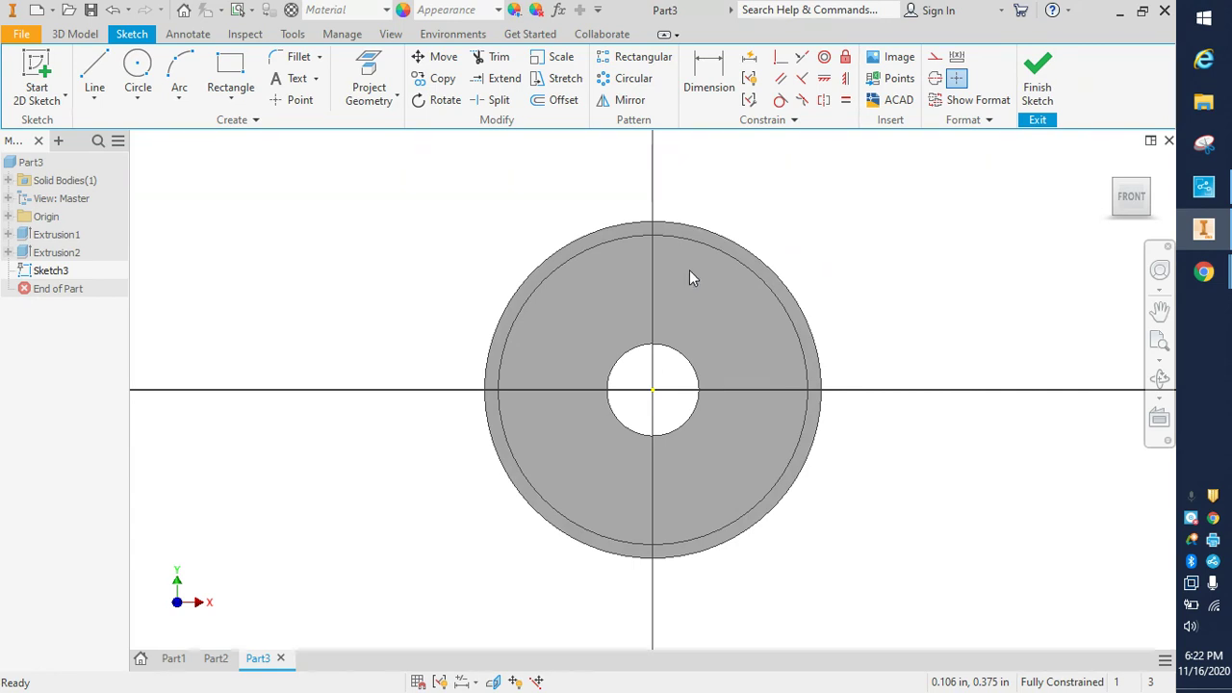
Project the disc's outer circular edge into the sketch
{"action": "left_click", "coordinate": [138, 67]}
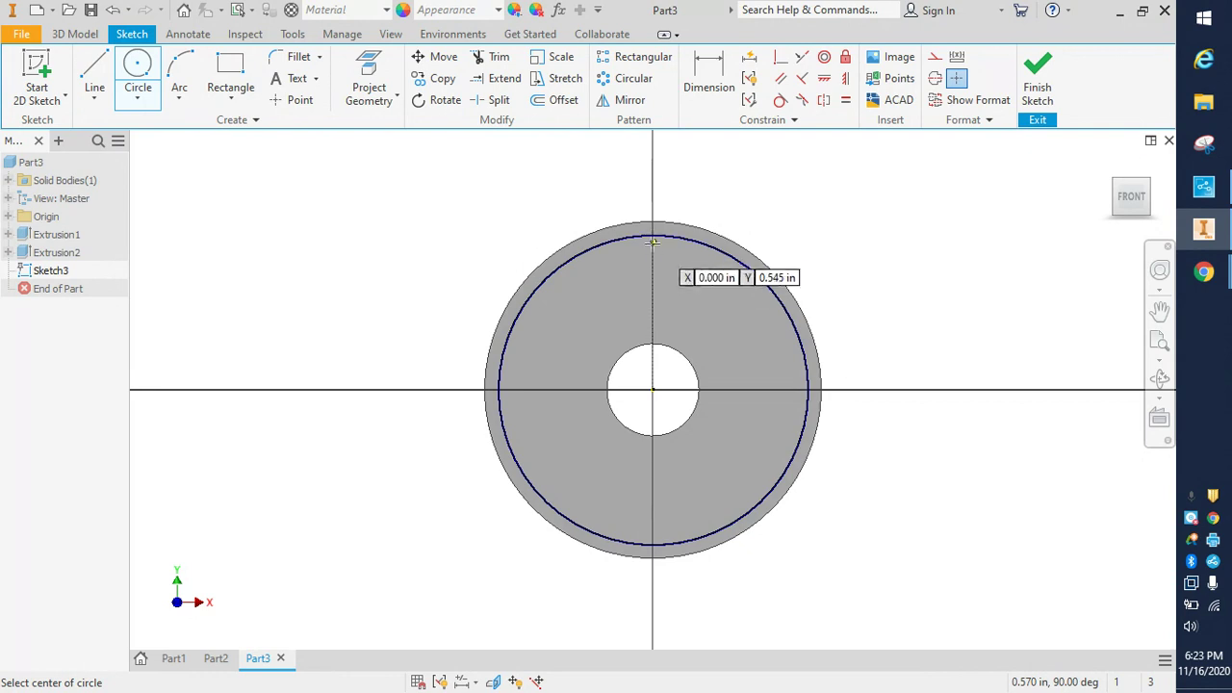
{"action": "scroll", "coordinate": [649, 244], "scroll_direction": "up", "scroll_amount": 4}
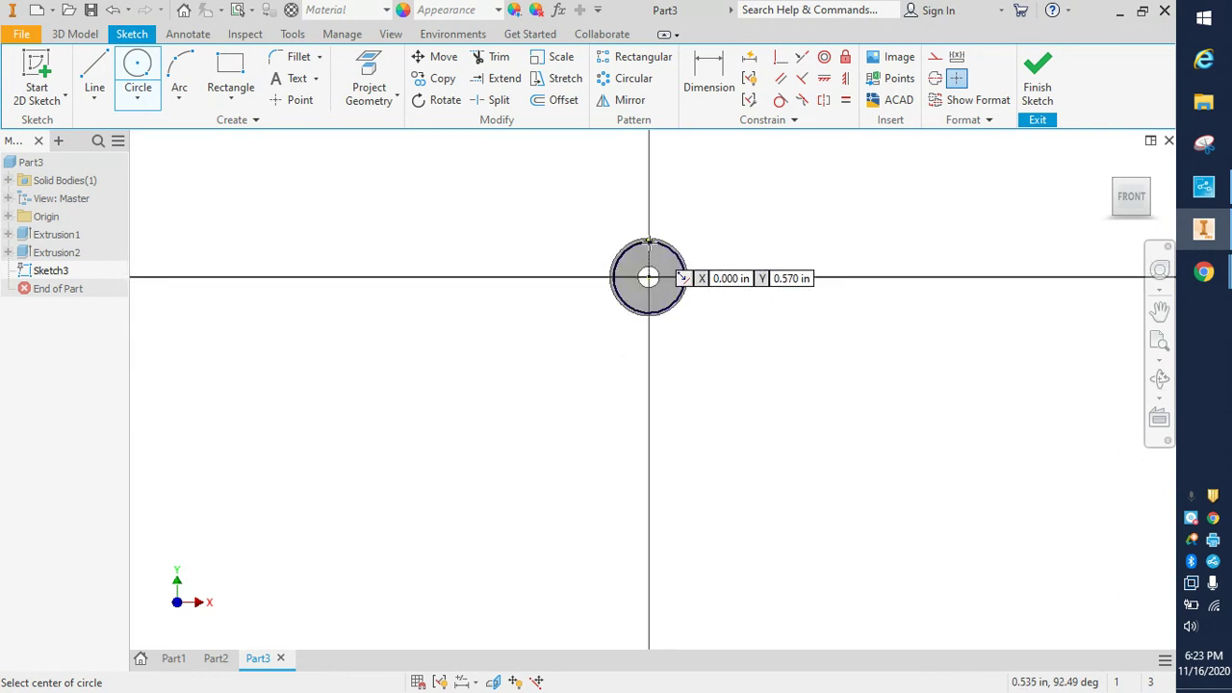
{"action": "scroll", "coordinate": [650, 242], "scroll_direction": "down", "scroll_amount": 6}
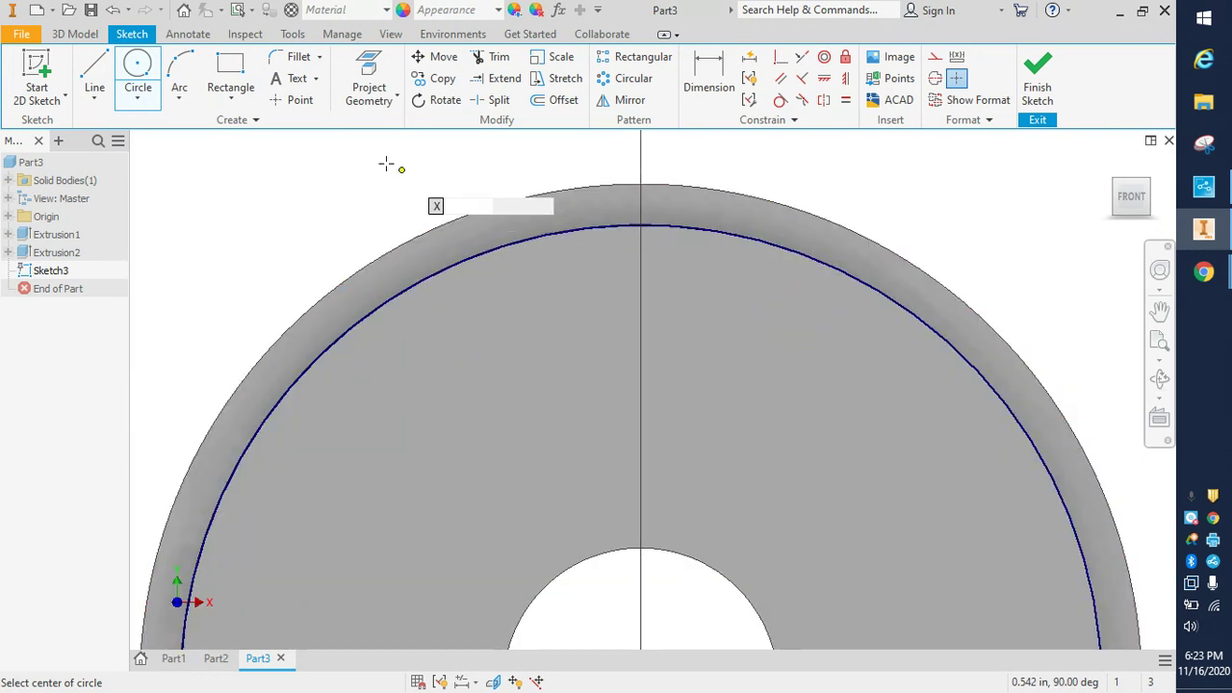
{"action": "left_click", "coordinate": [396, 97]}
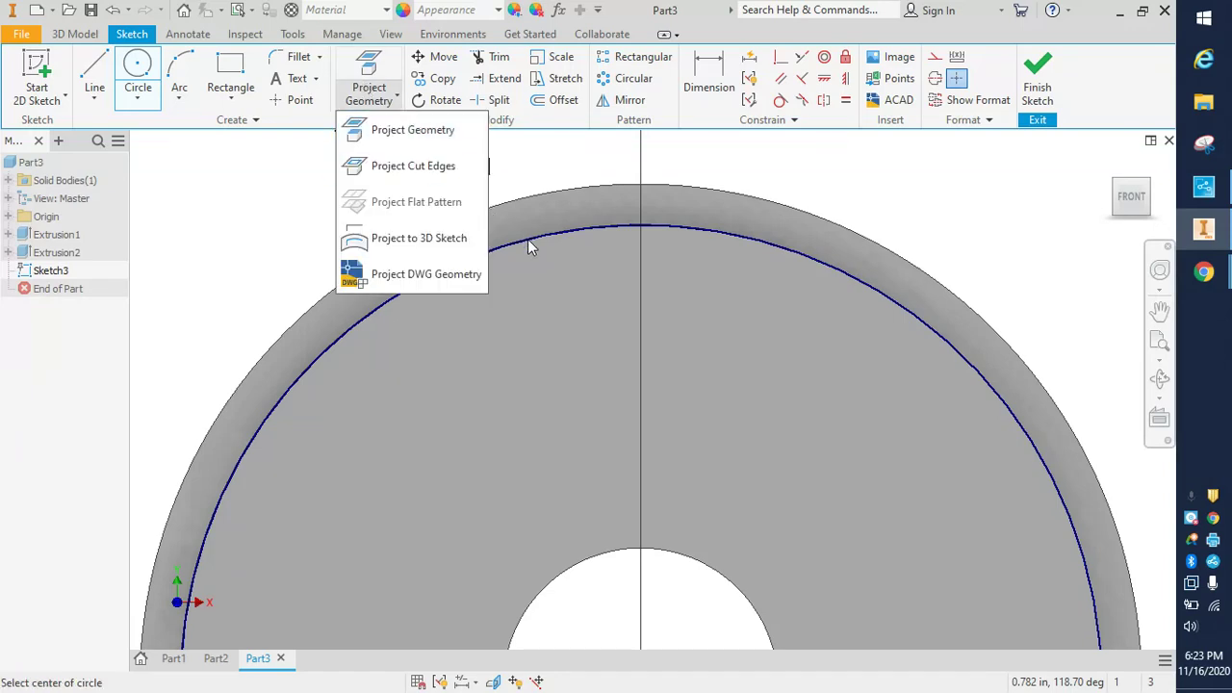
{"action": "left_click", "coordinate": [368, 129]}
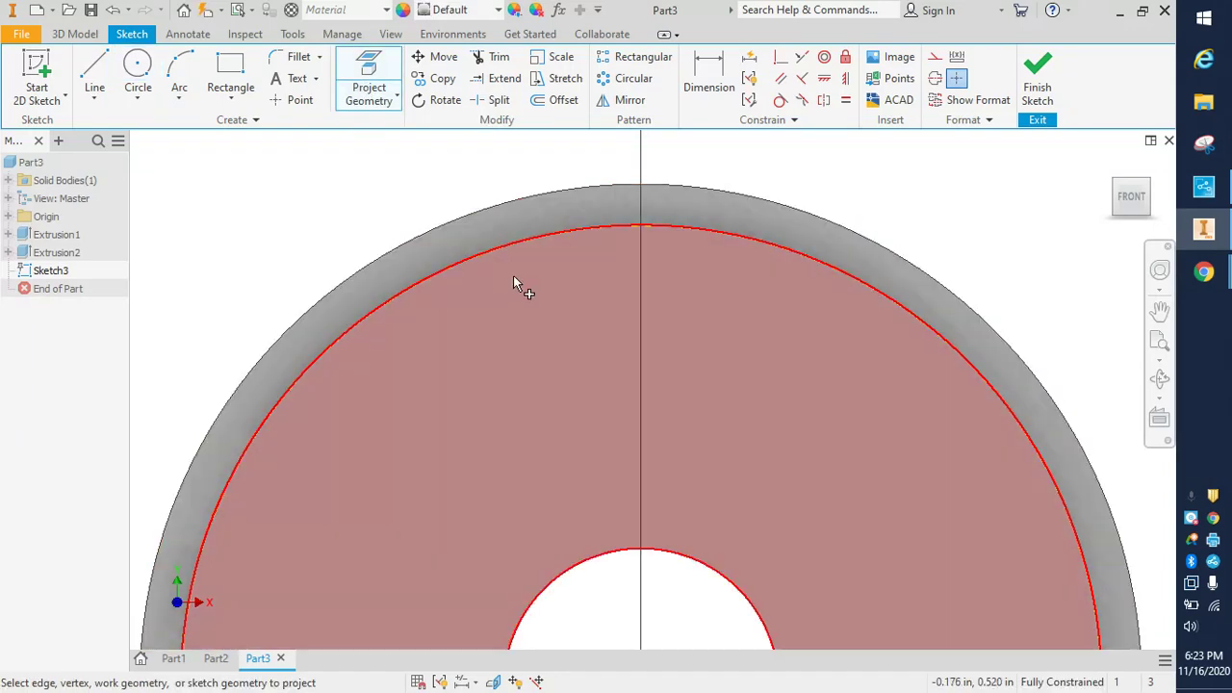
{"action": "left_click", "coordinate": [515, 281]}
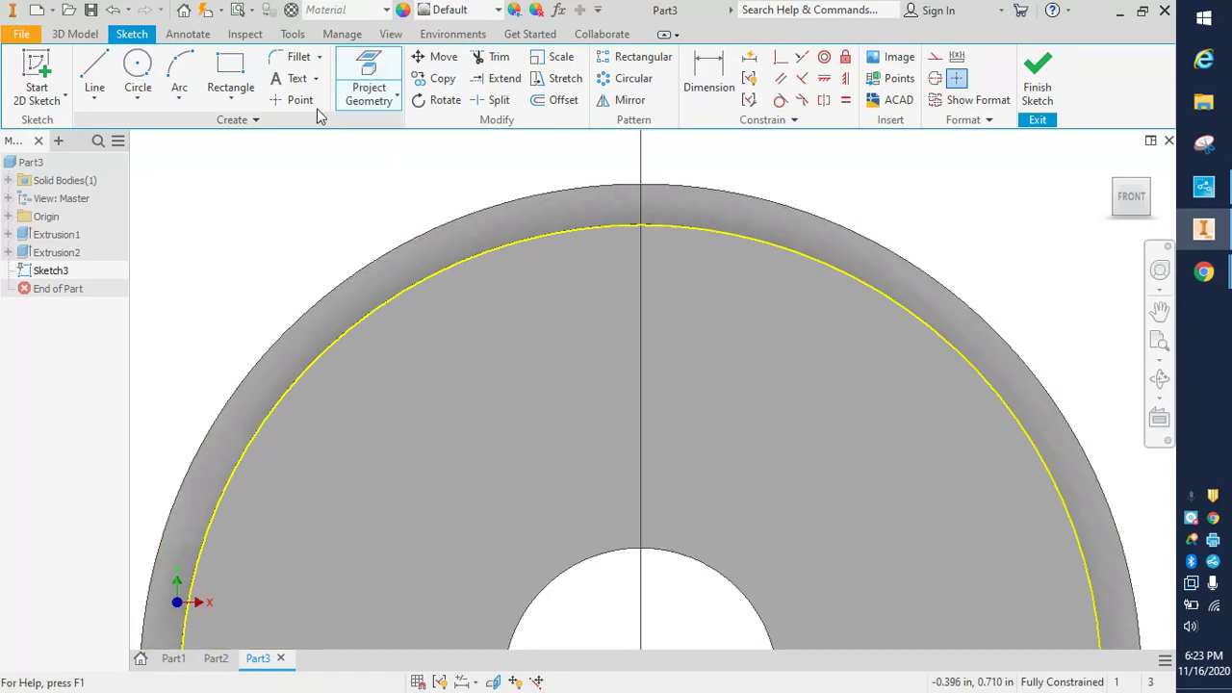
Try a .25 in diameter circle centred where the disc's projected outer edge crosses the vertical axis above the hub, and undo it
{"action": "left_click", "coordinate": [140, 70]}
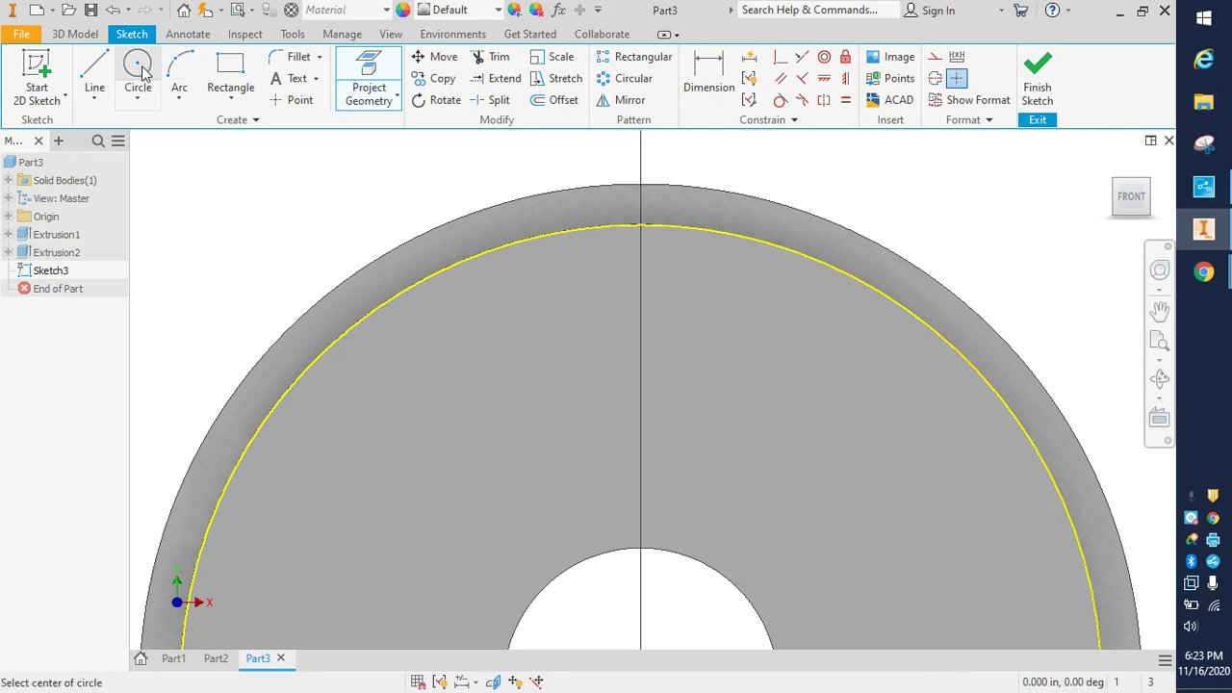
{"action": "left_click", "coordinate": [640, 225]}
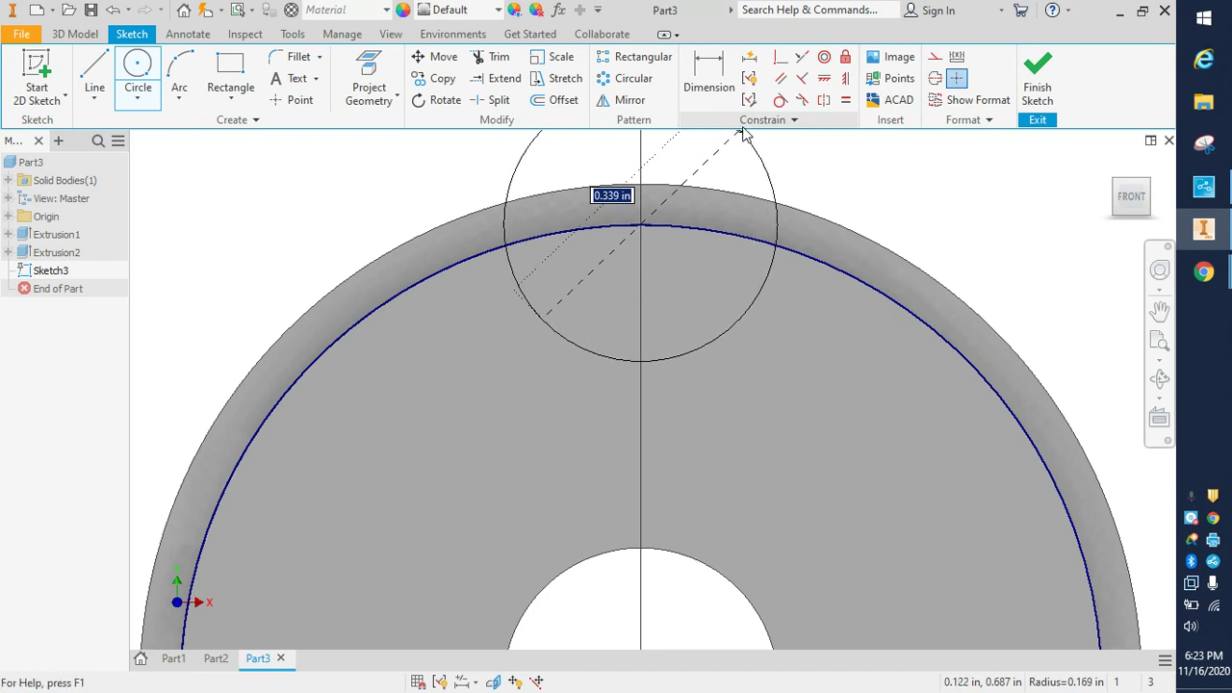
{"action": "type", "text": ".25"}
{"action": "key", "text": "Return"}
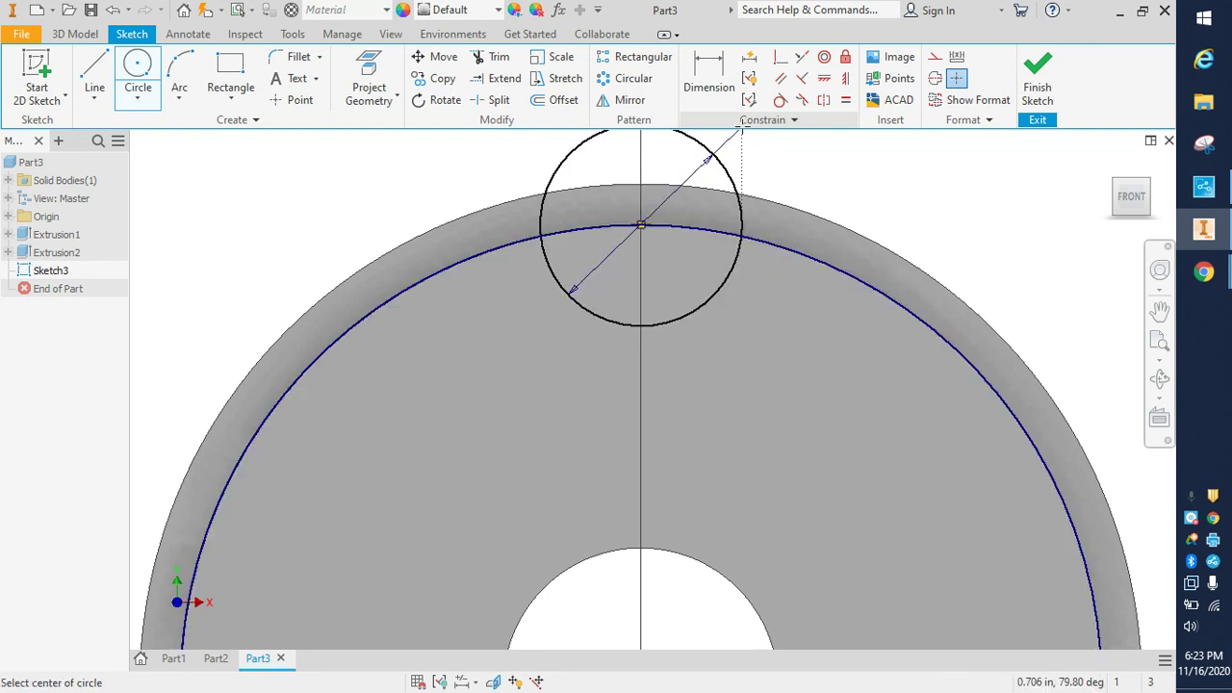
{"action": "scroll", "coordinate": [757, 236], "scroll_direction": "down", "scroll_amount": 5}
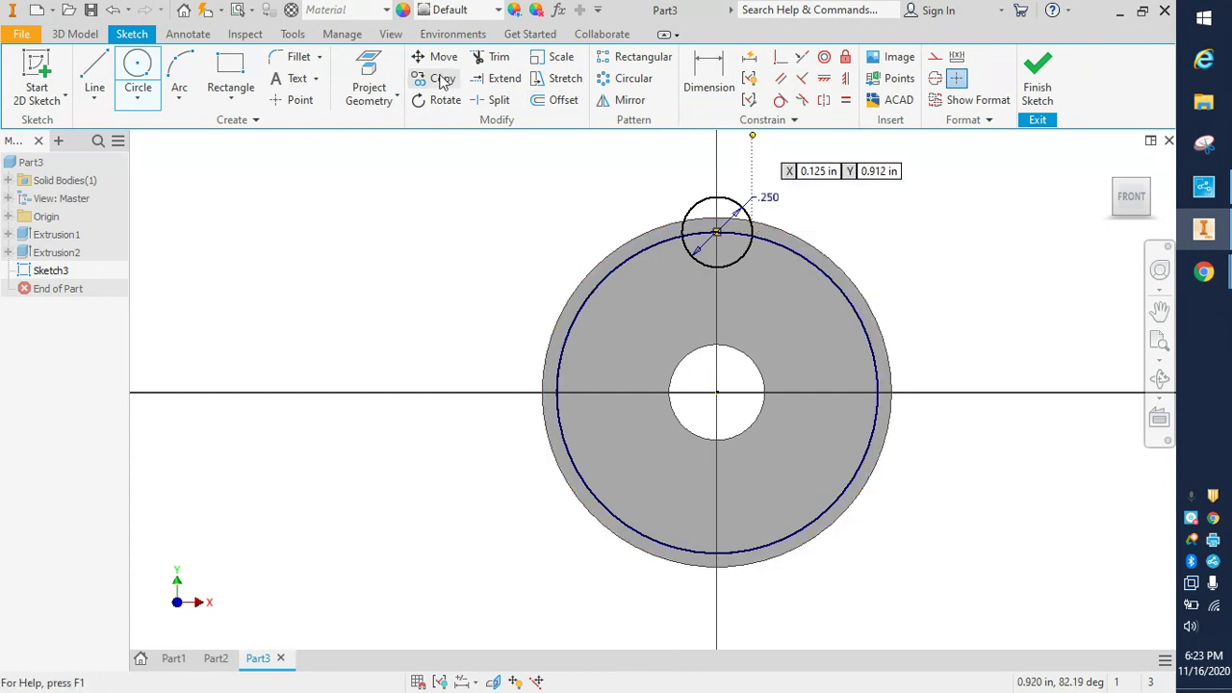
{"action": "left_click", "coordinate": [119, 14]}
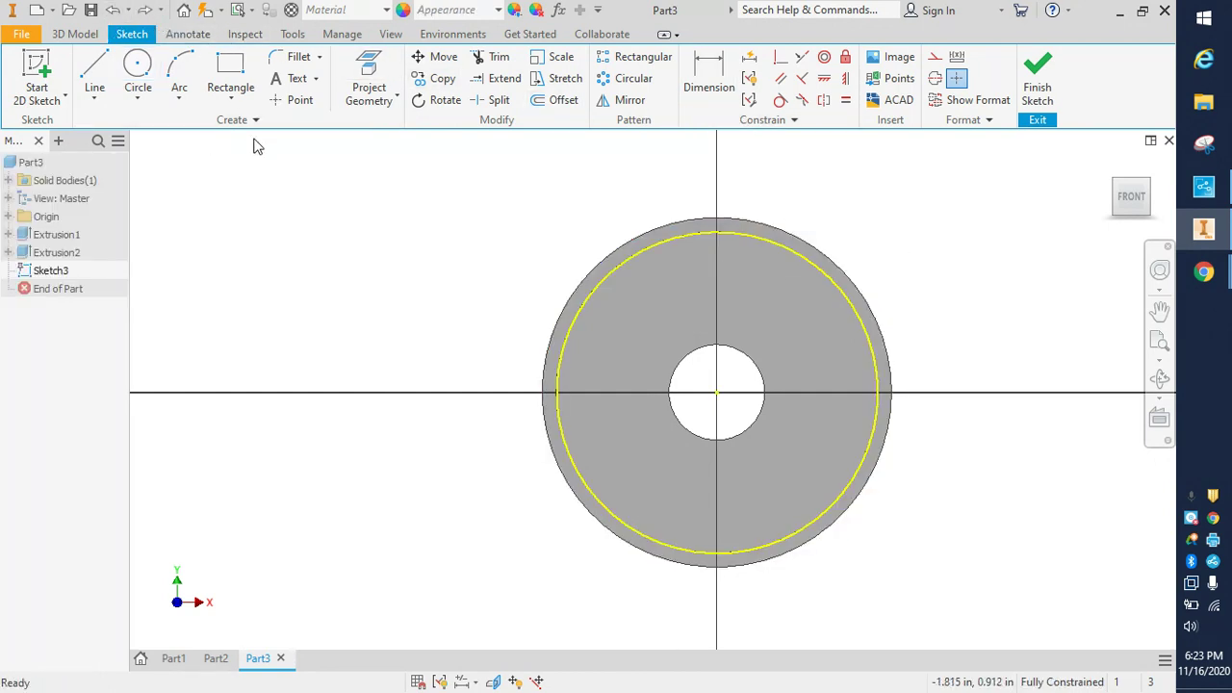
Sketch a .250 in radius circle centred where the disc's projected outer edge crosses the vertical axis above the hub
{"action": "left_click", "coordinate": [132, 68]}
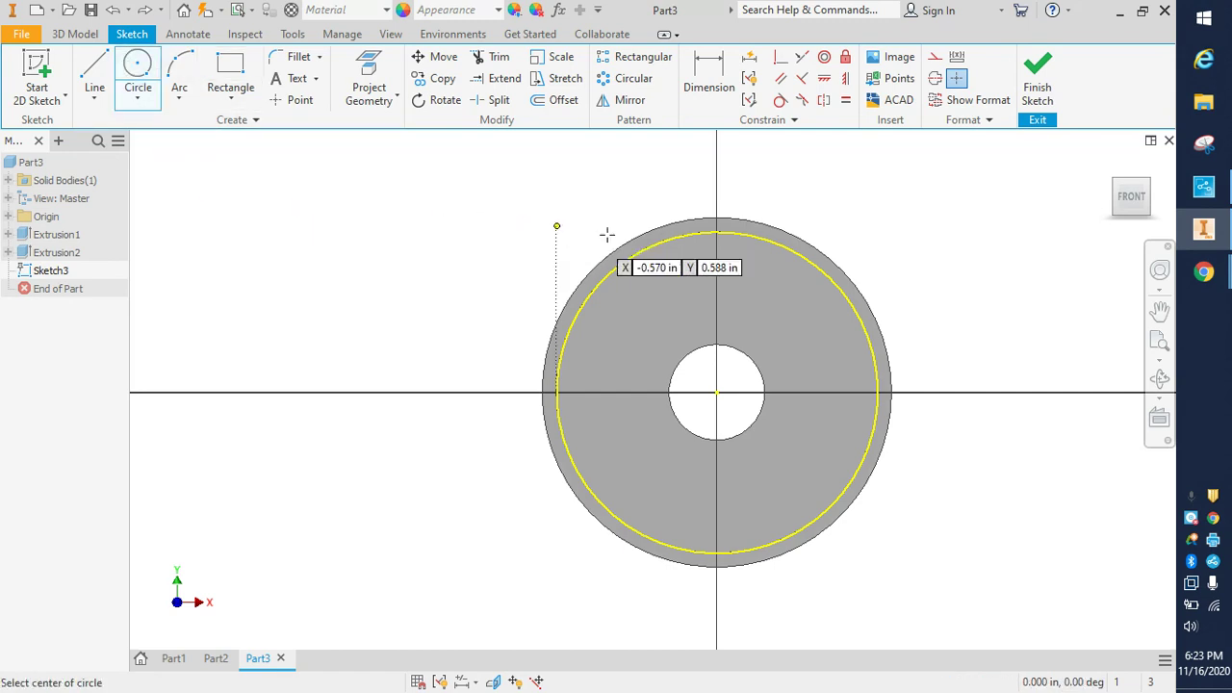
{"action": "left_click", "coordinate": [718, 231]}
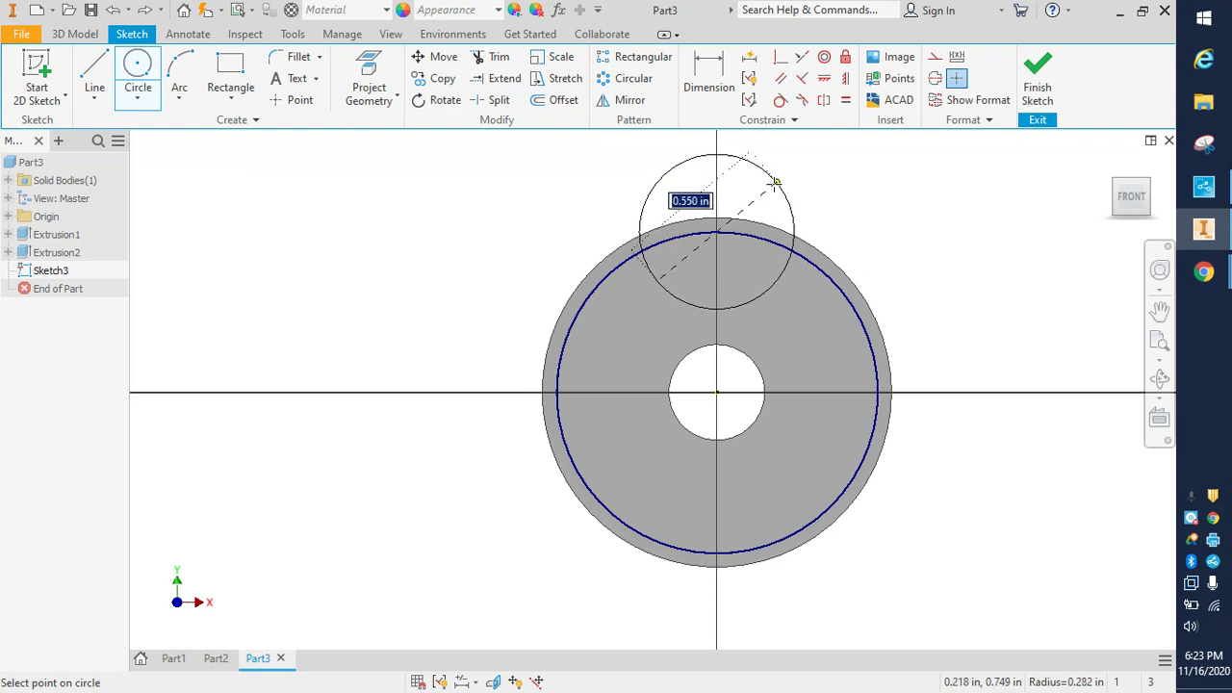
{"action": "right_click", "coordinate": [773, 187]}
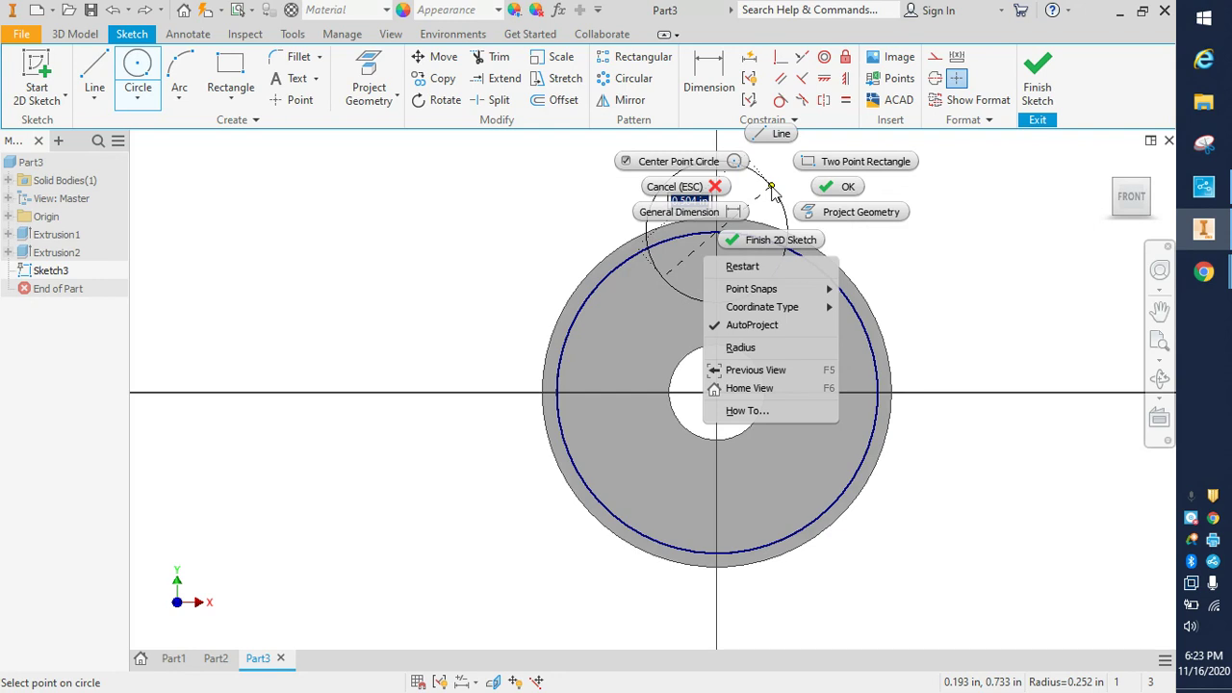
{"action": "left_click", "coordinate": [749, 348]}
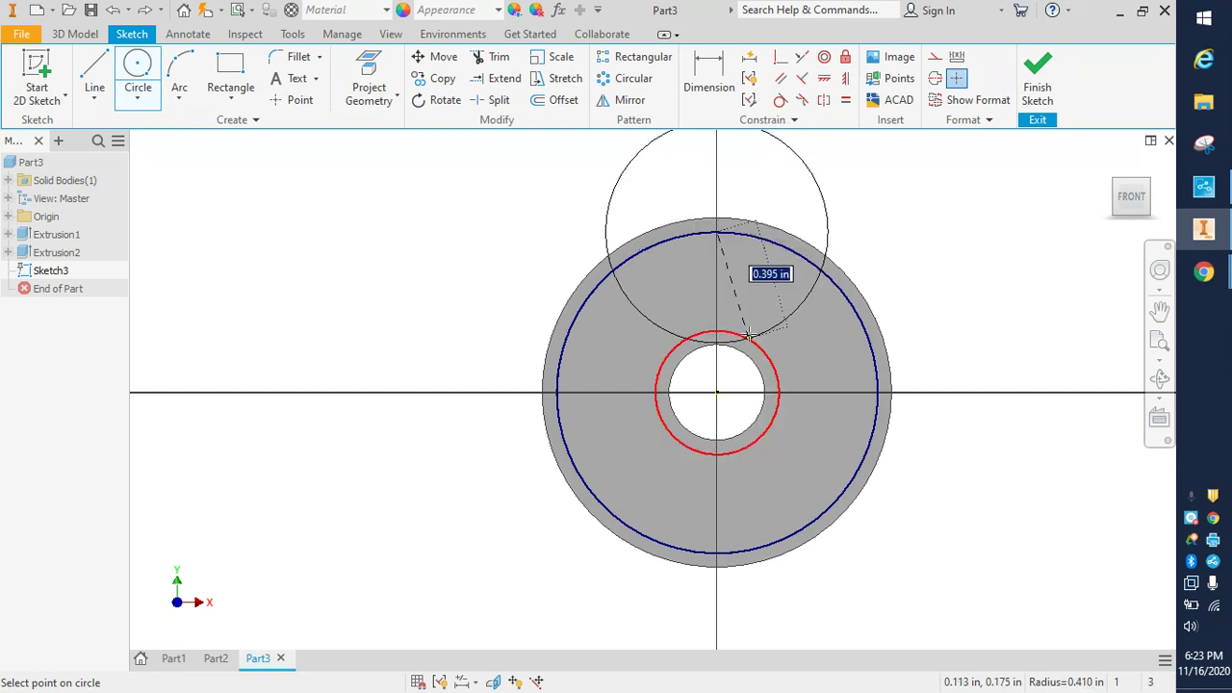
{"action": "type", "text": ".250"}
{"action": "key", "text": "Return"}
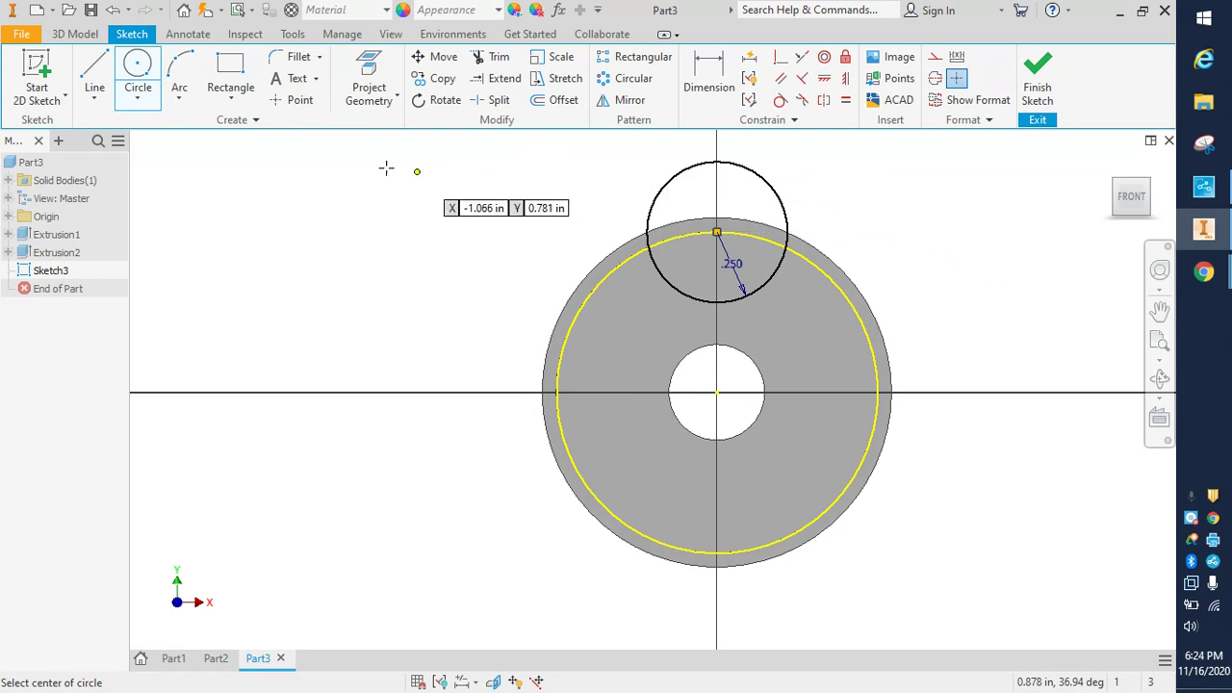
Draw a three-point arc along the projected edge between its two intersections with the circle, passing through the circle's centre
{"action": "left_click", "coordinate": [179, 79]}
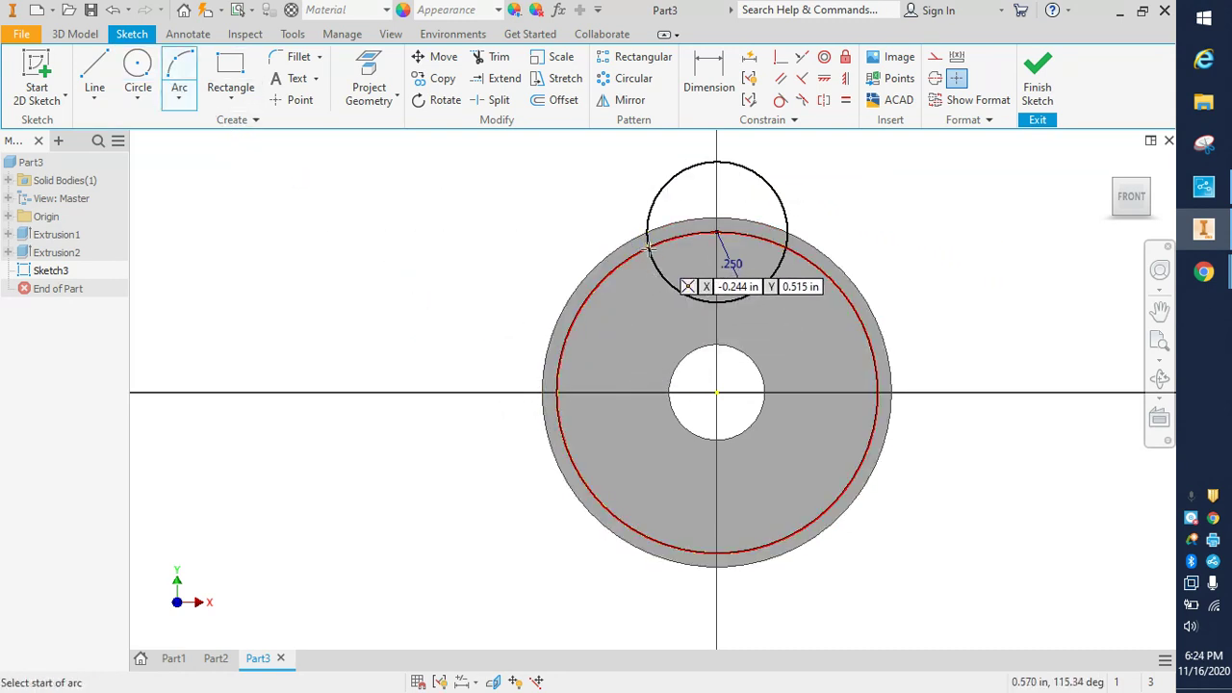
{"action": "left_click", "coordinate": [650, 247]}
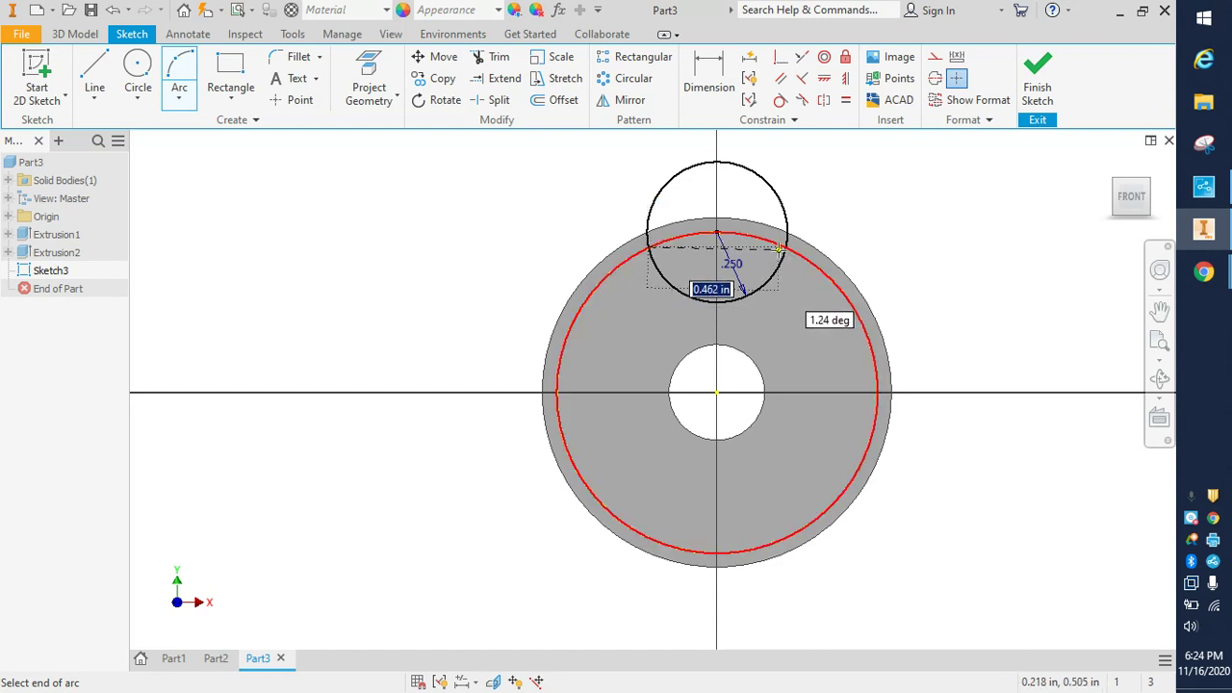
{"action": "left_click", "coordinate": [785, 248]}
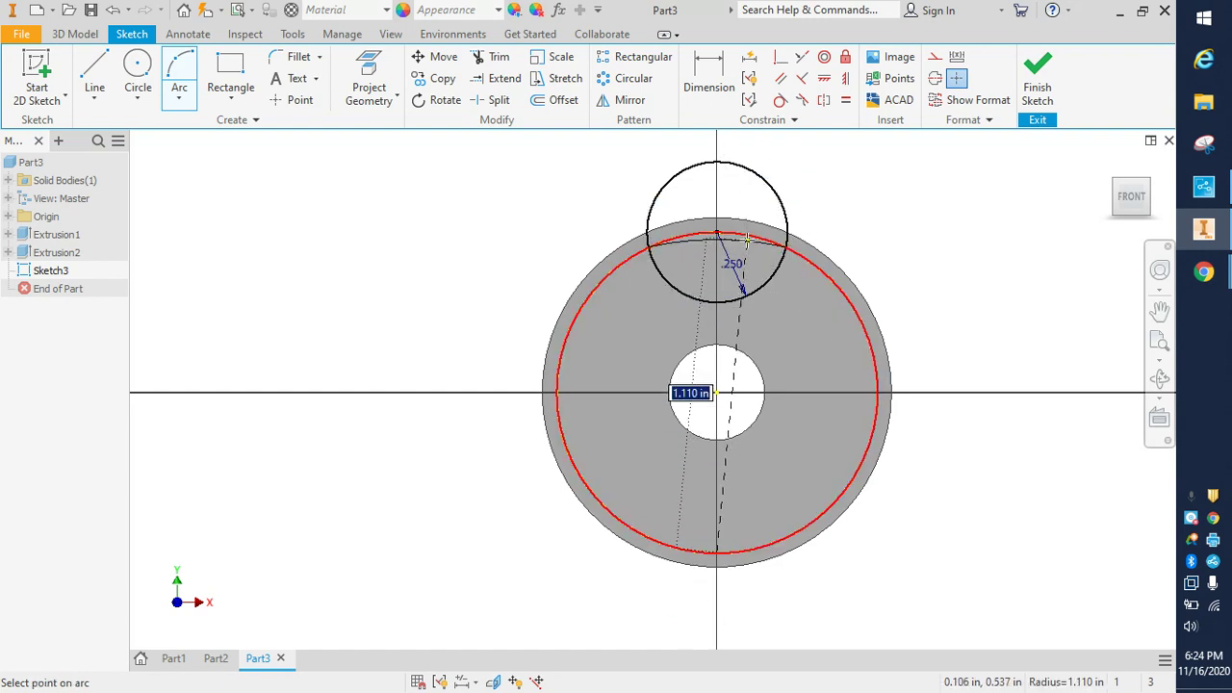
{"action": "left_click", "coordinate": [718, 231]}
{"action": "right_click", "coordinate": [831, 199]}
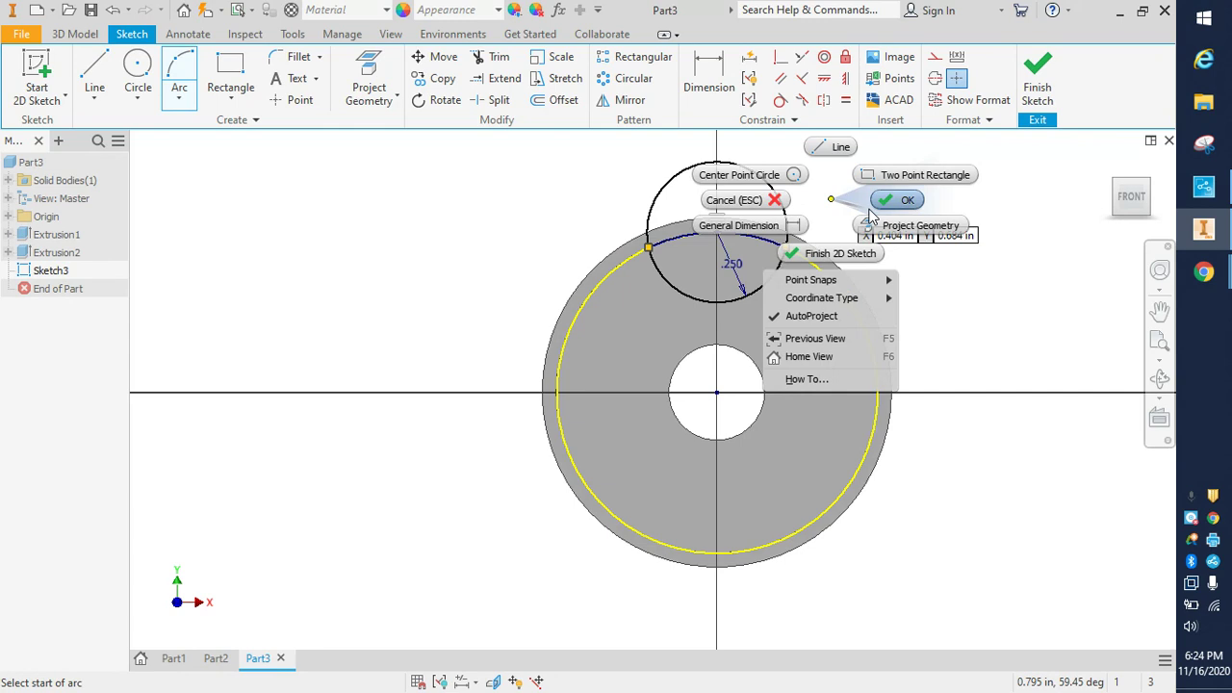
{"action": "left_click", "coordinate": [890, 201]}
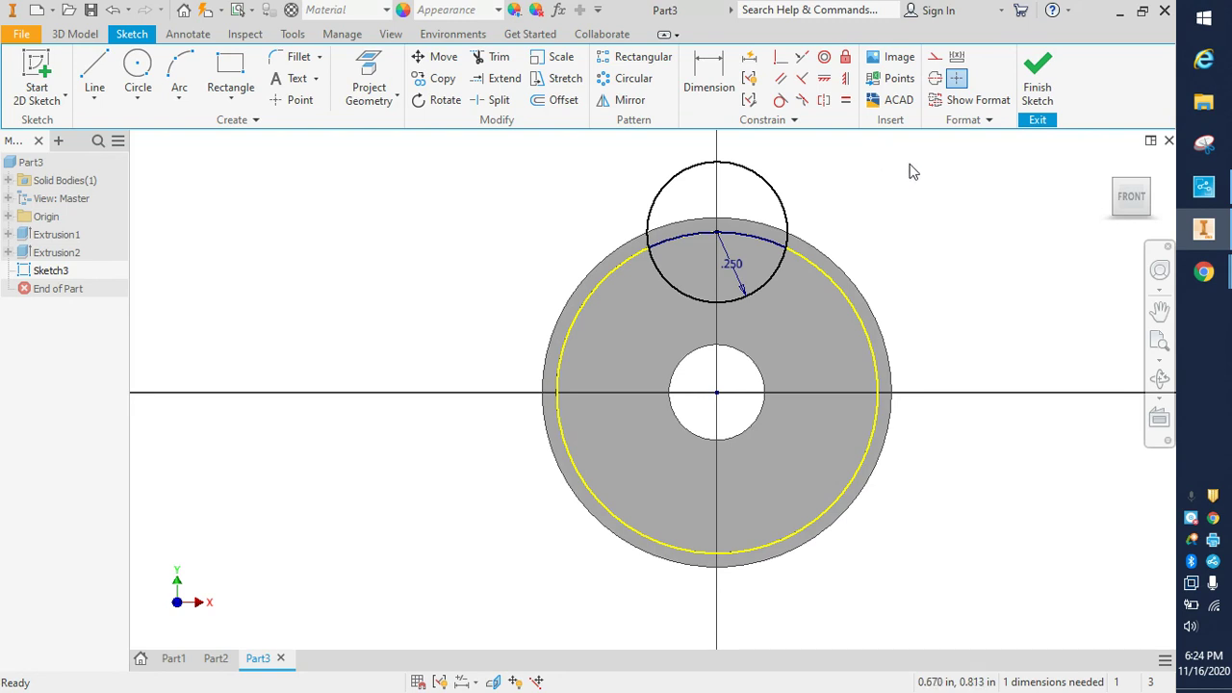
Trim away the part of the circle outside the arc to leave a closed half-round profile
{"action": "left_click", "coordinate": [493, 58]}
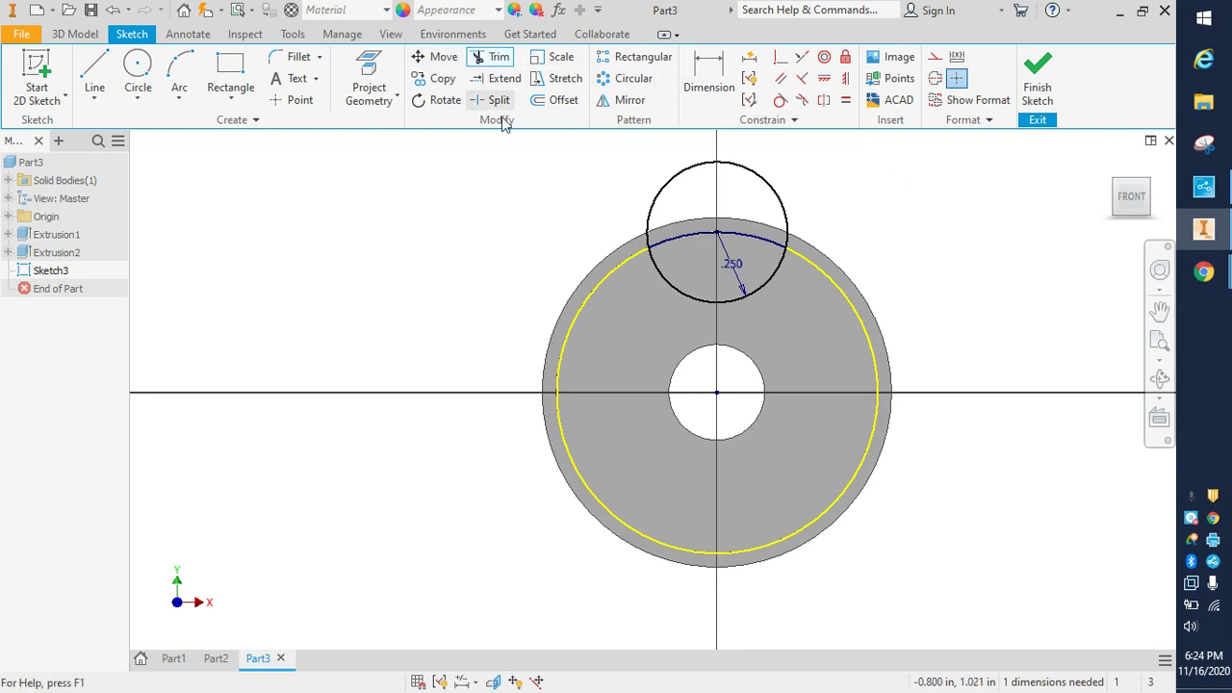
{"action": "left_click", "coordinate": [649, 211]}
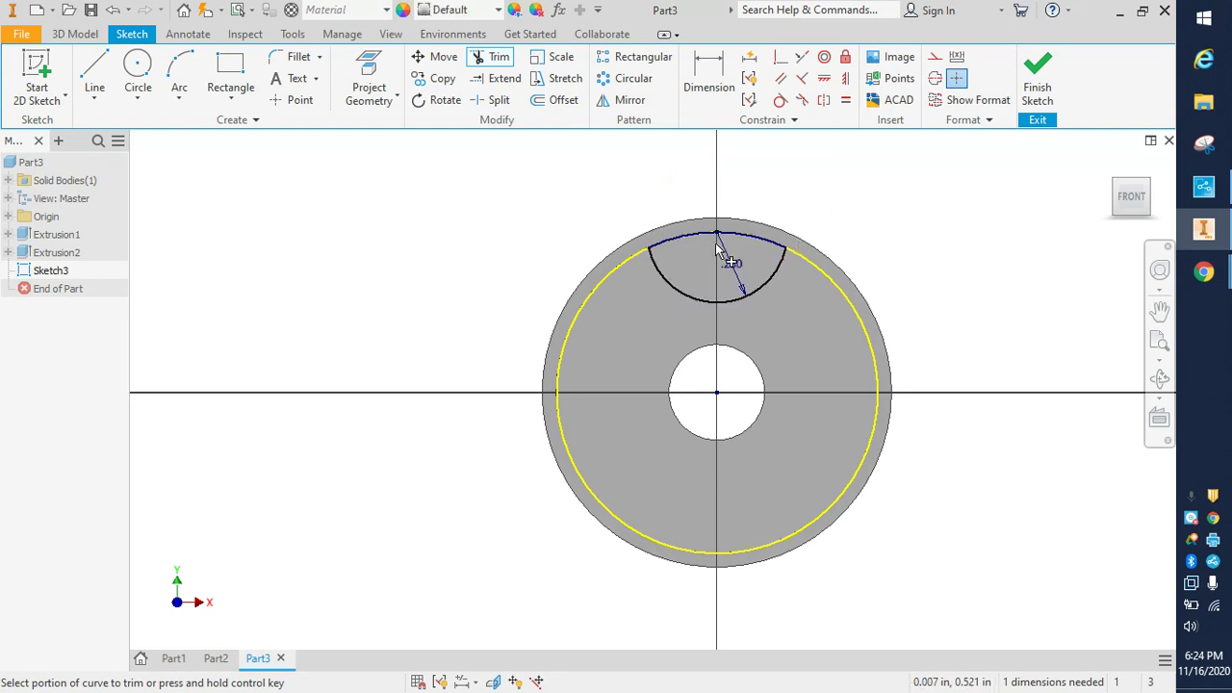
{"action": "left_click", "coordinate": [746, 241]}
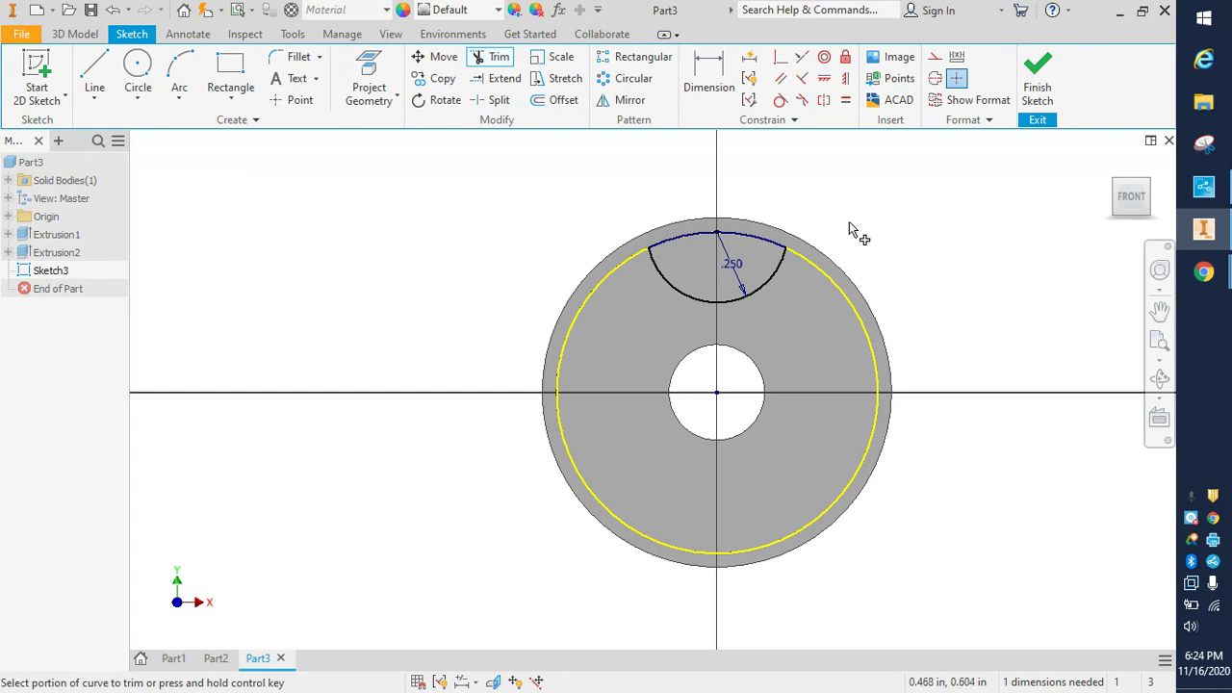
Set up a circular sketch pattern of the half-round profile using the disc's projected outer circle as the axis
{"action": "left_click", "coordinate": [635, 85]}
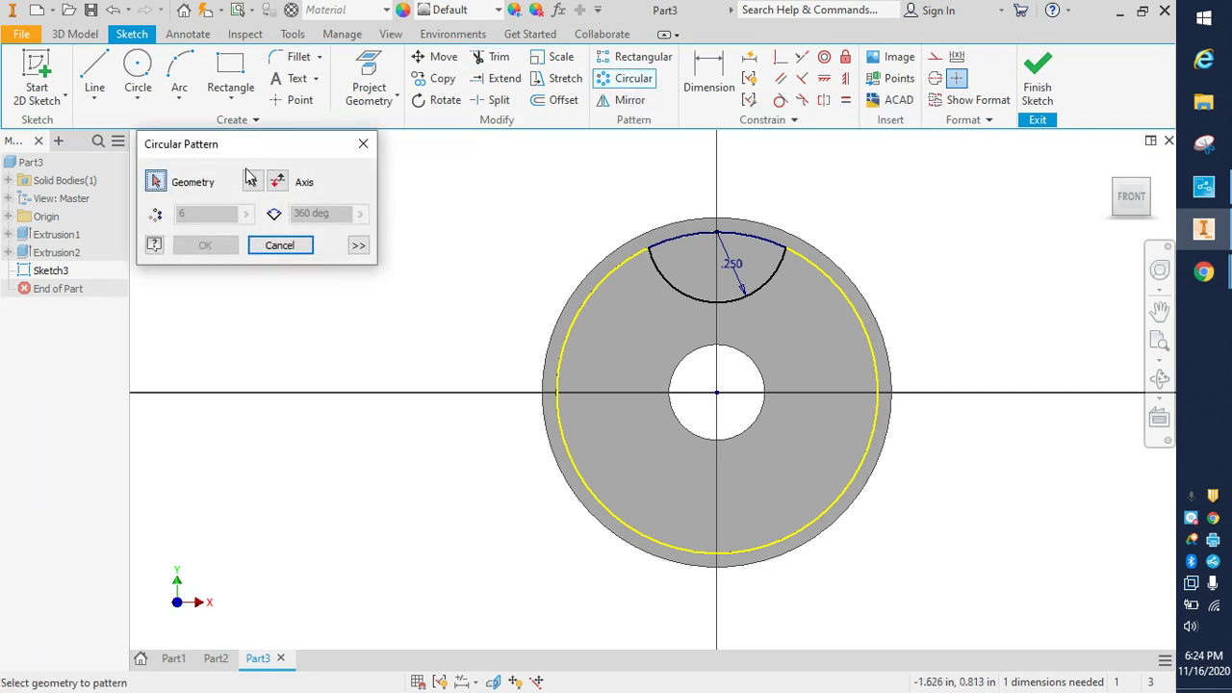
{"action": "mouse_move", "coordinate": [653, 252]}
{"action": "left_mouse_down"}
{"action": "mouse_move", "coordinate": [789, 302]}
{"action": "mouse_move", "coordinate": [797, 317]}
{"action": "left_mouse_up"}
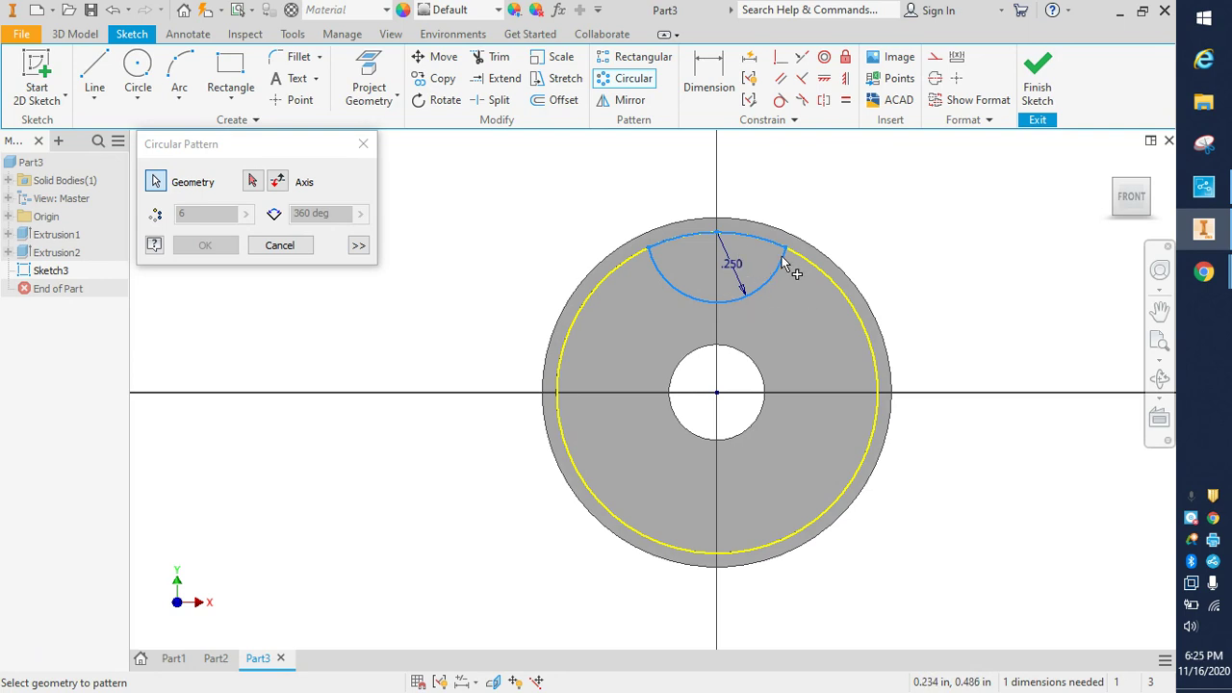
{"action": "mouse_move", "coordinate": [819, 210]}
{"action": "left_mouse_down"}
{"action": "mouse_move", "coordinate": [766, 281]}
{"action": "mouse_move", "coordinate": [636, 304]}
{"action": "left_mouse_up"}
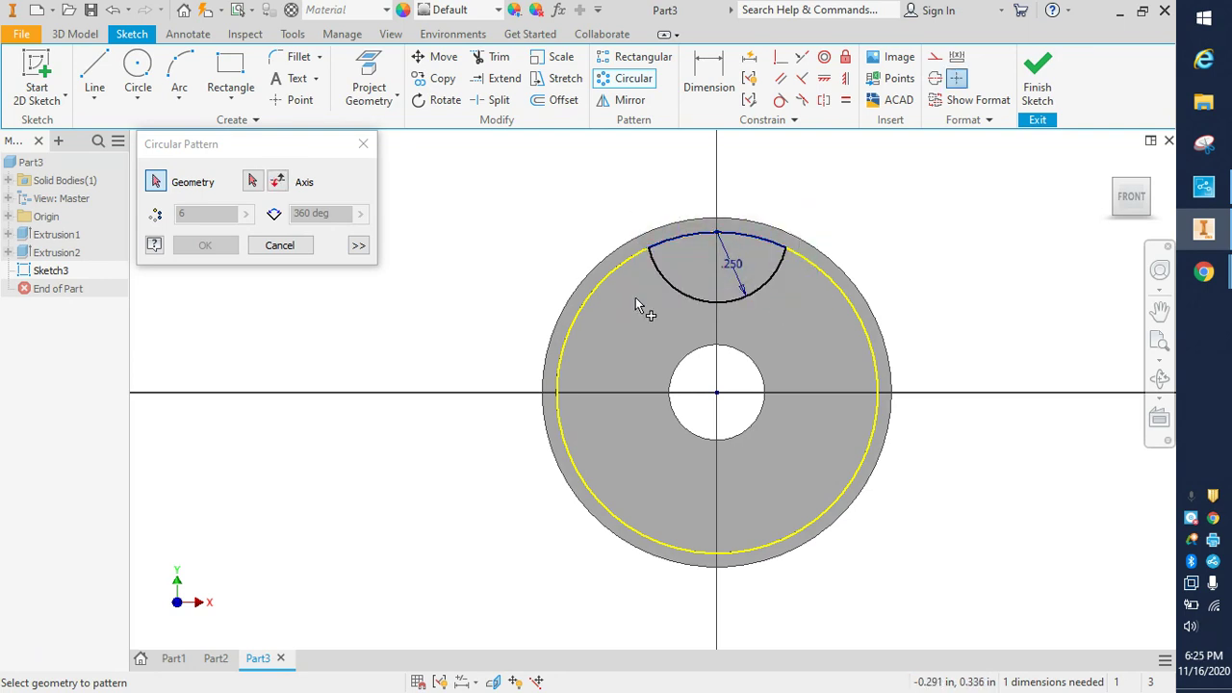
{"action": "left_click_drag", "start_coordinate": [631, 199], "coordinate": [800, 313]}
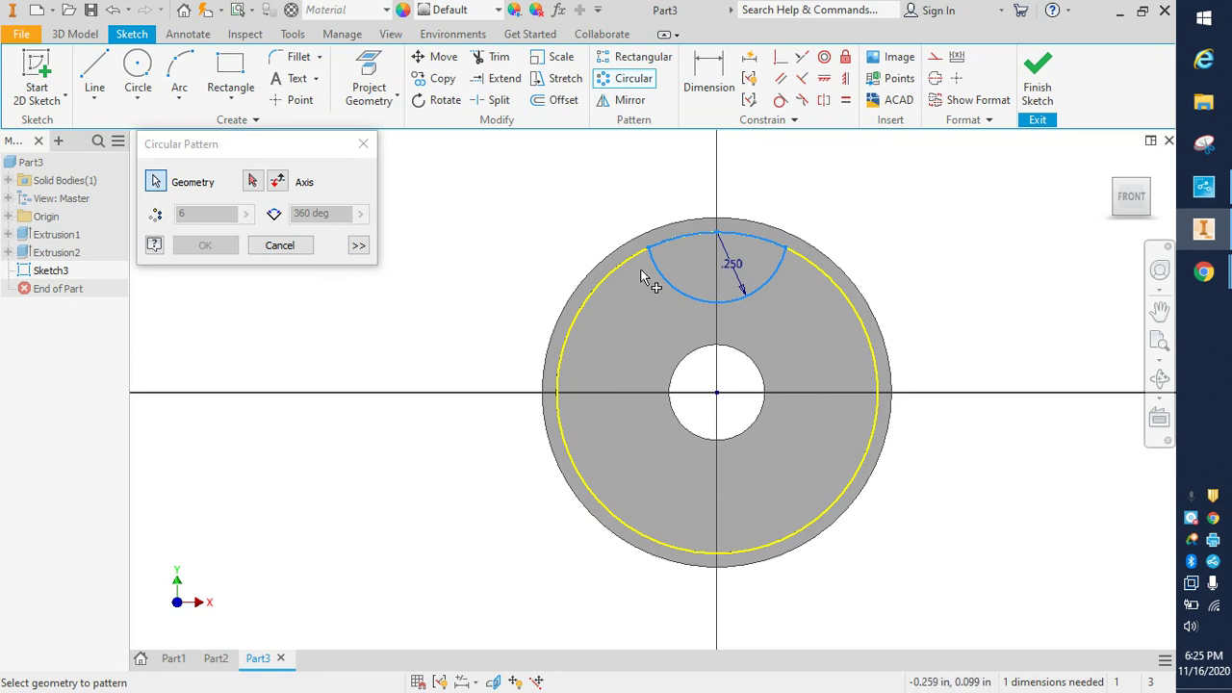
{"action": "left_click", "coordinate": [253, 183]}
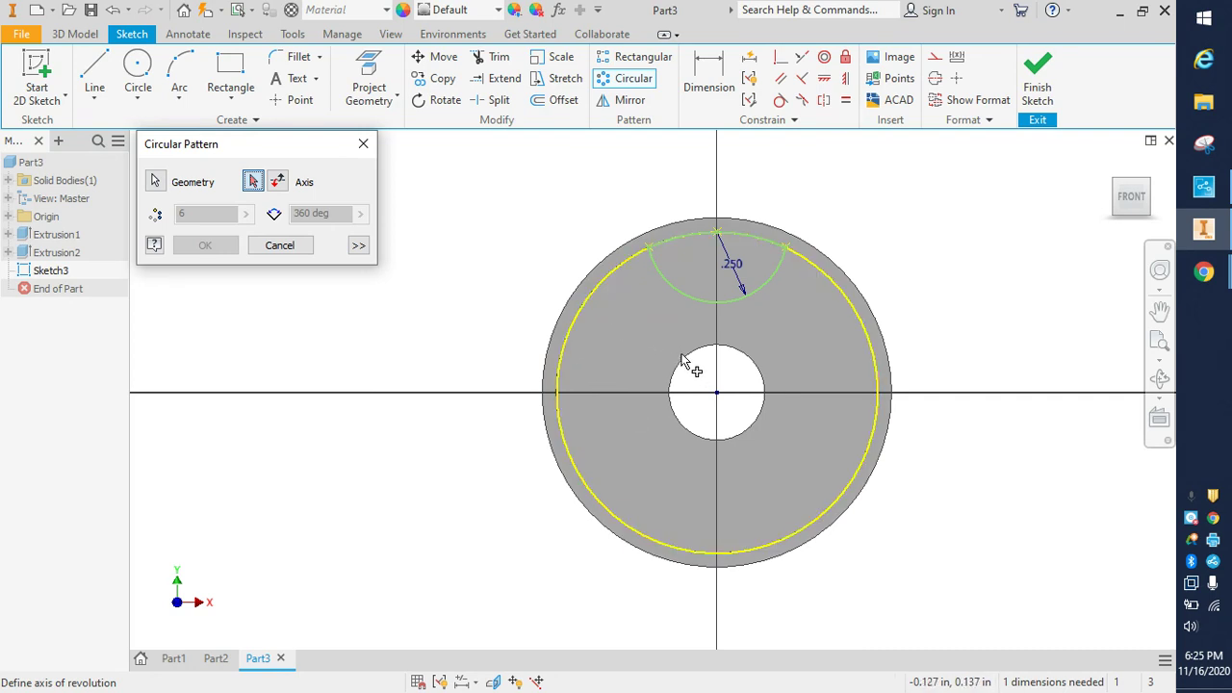
{"action": "left_click", "coordinate": [599, 286]}
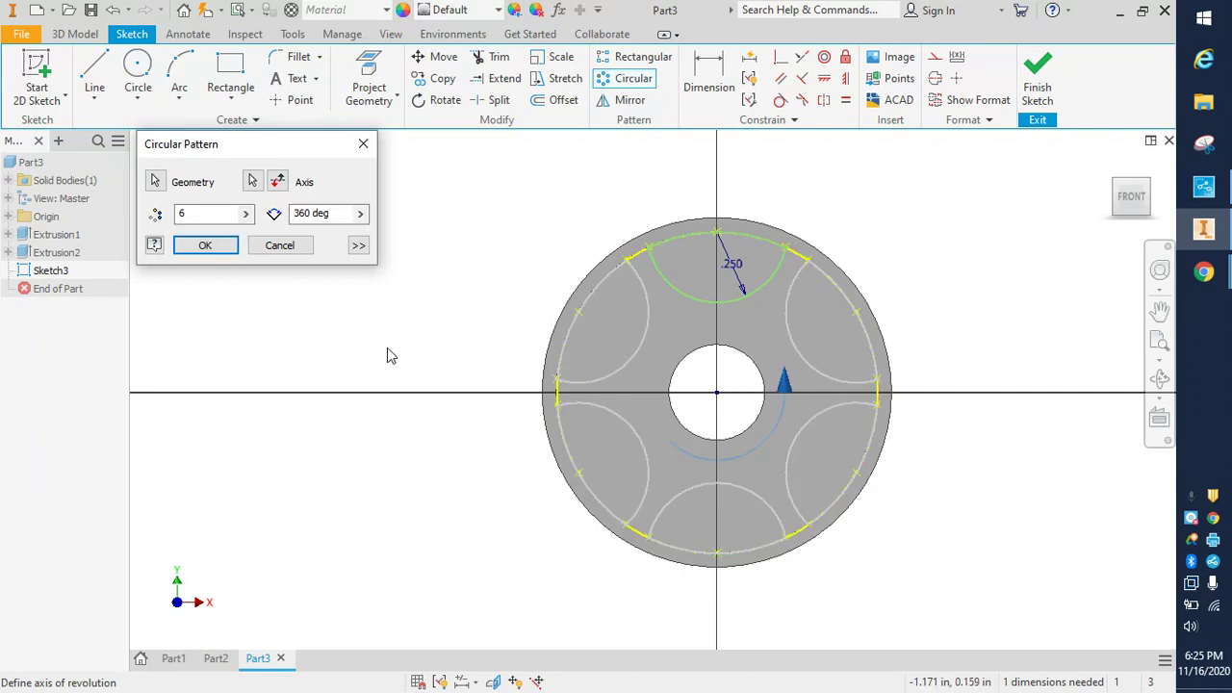
Set the circular pattern to 5 instances over 360 deg, apply it, and finish the sketch
{"action": "double_click", "coordinate": [204, 212]}
{"action": "type", "text": "5"}
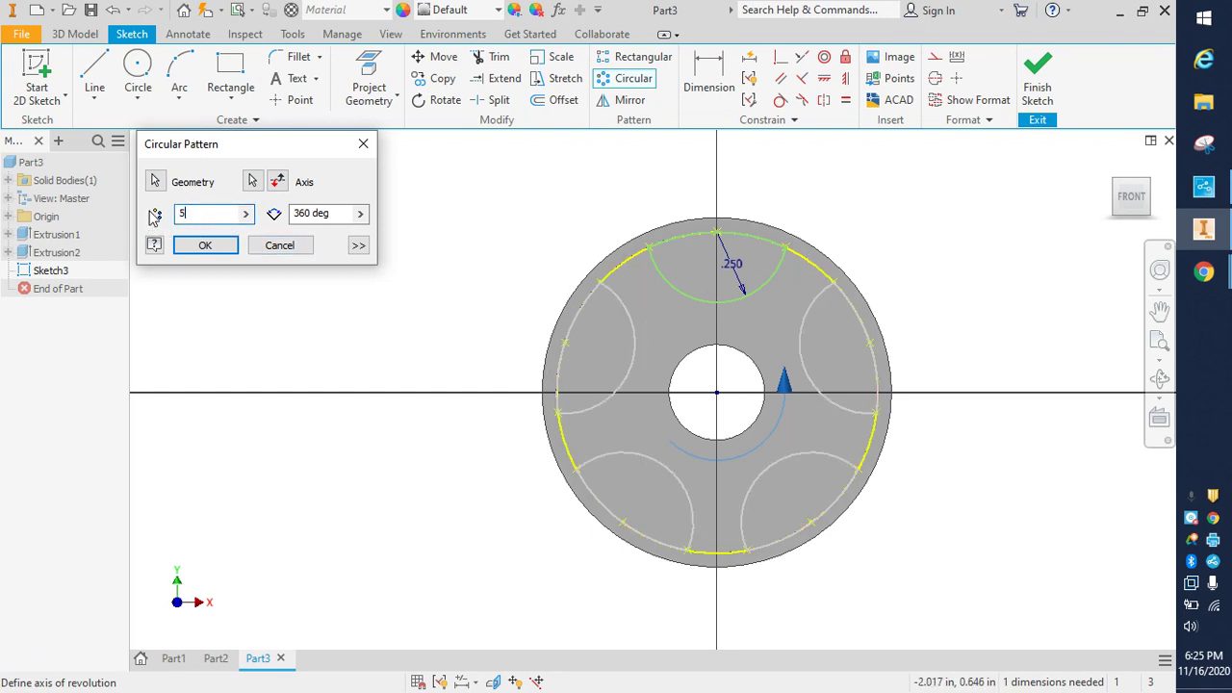
{"action": "key", "text": "BackSpace"}
{"action": "type", "text": "4"}
{"action": "key", "text": "BackSpace"}
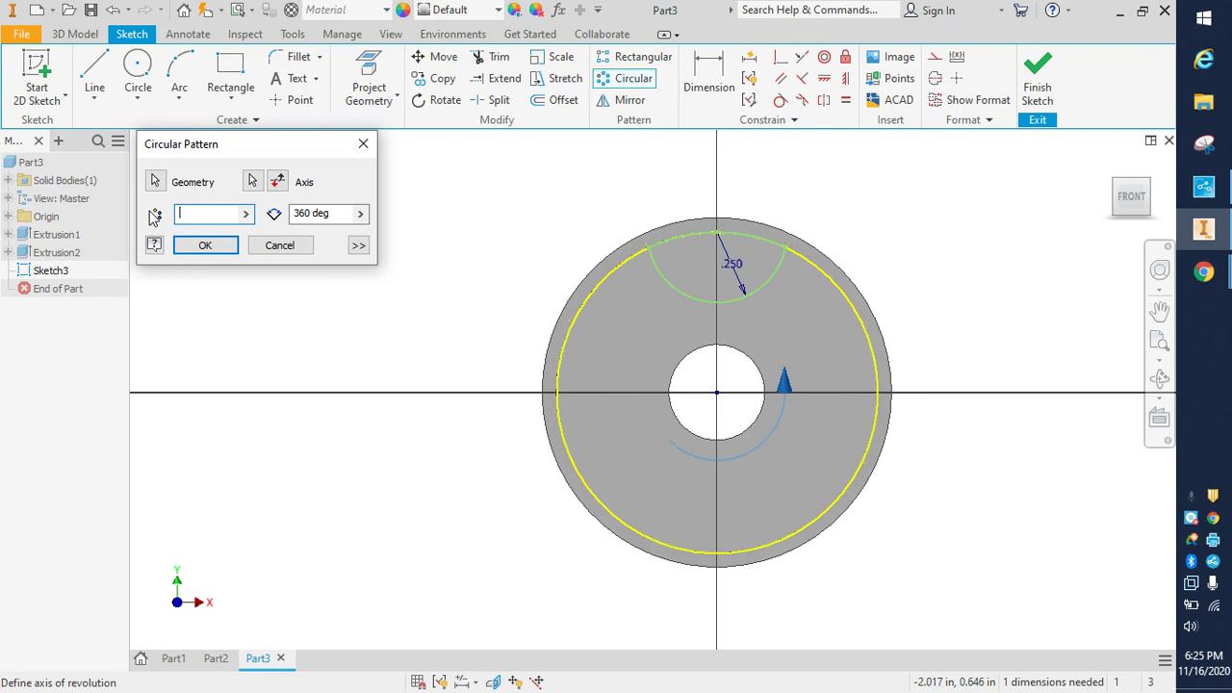
{"action": "type", "text": "3"}
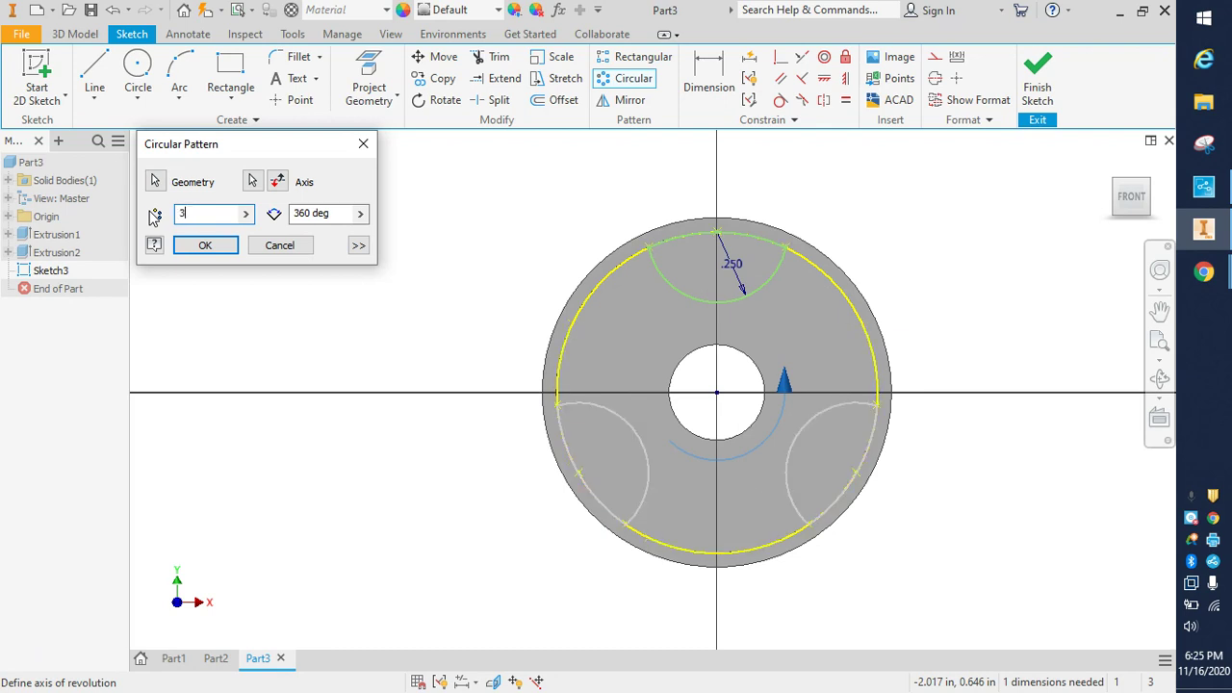
{"action": "key", "text": "BackSpace"}
{"action": "type", "text": "5"}
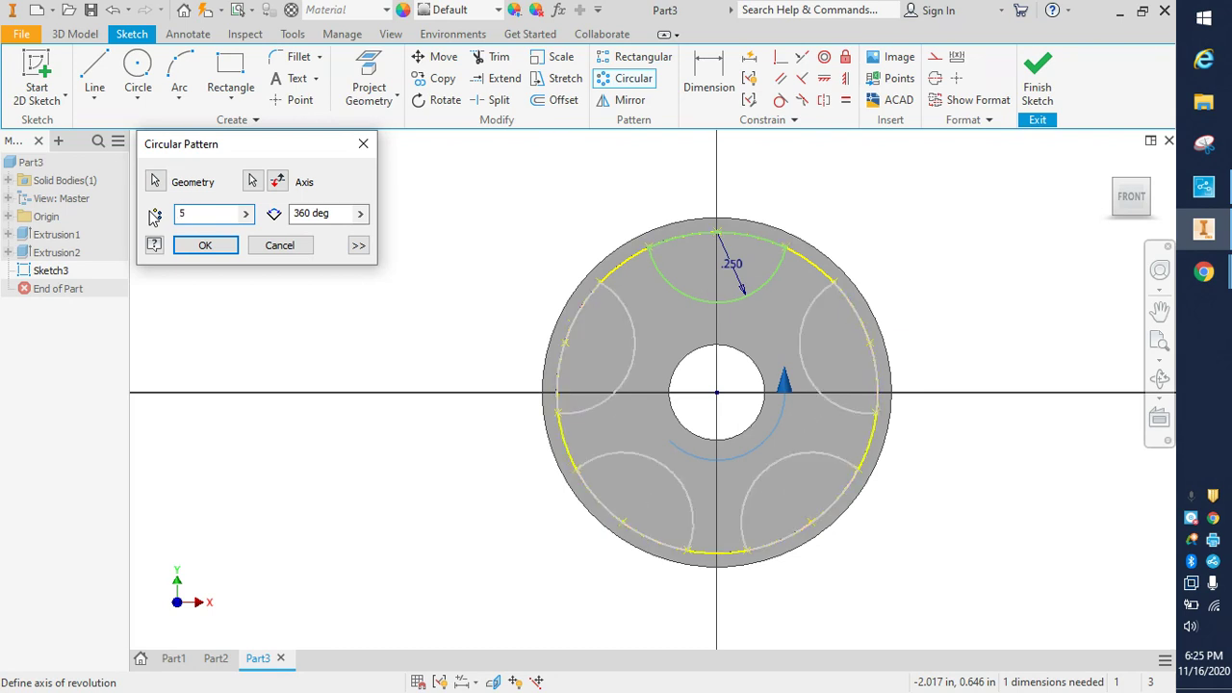
{"action": "left_click", "coordinate": [191, 247]}
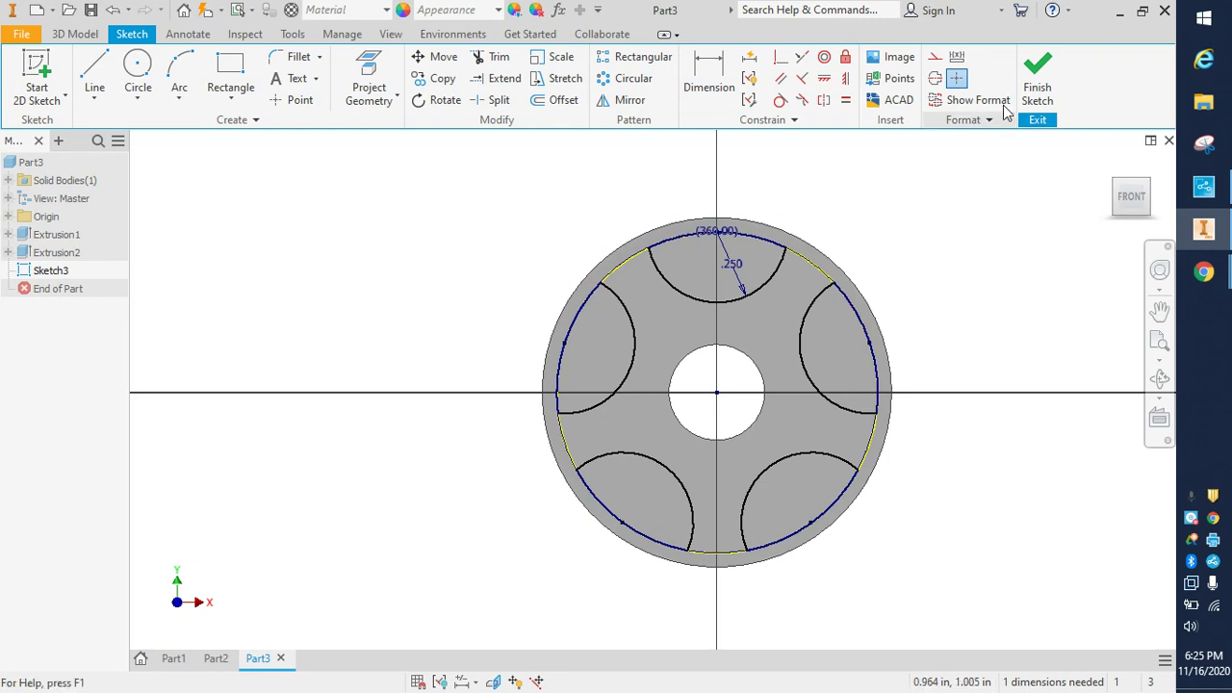
{"action": "left_click", "coordinate": [1038, 75]}
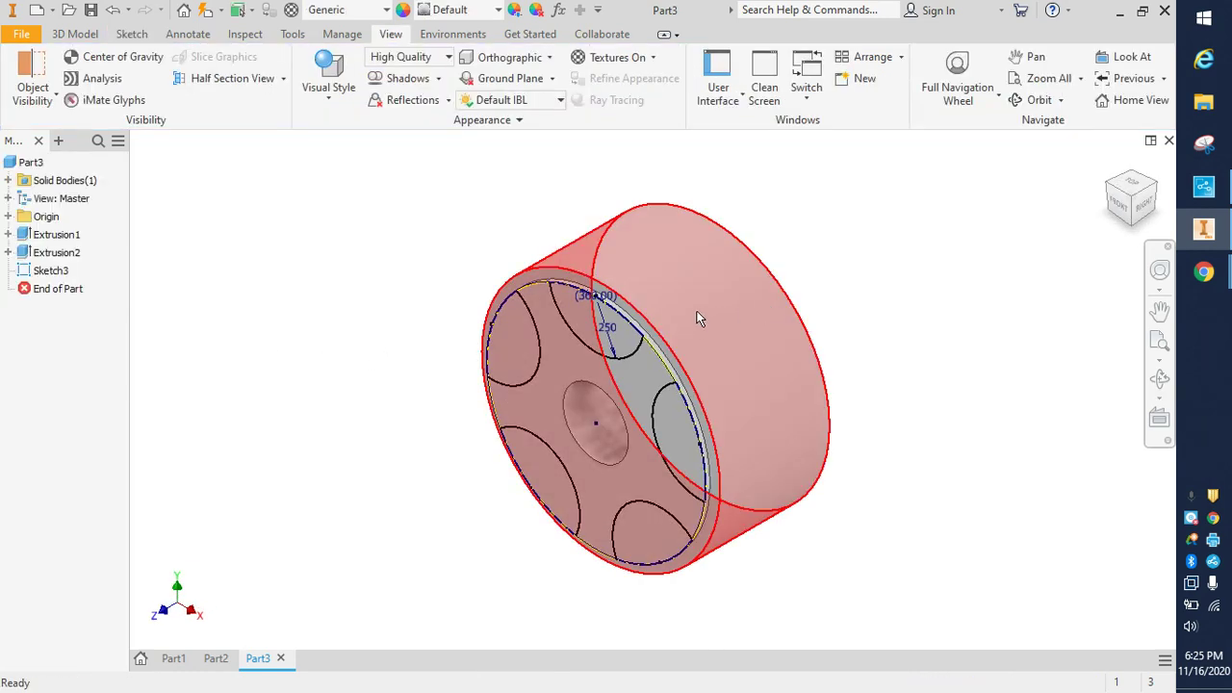
Try a flipped .05 in cut extrusion of all five half-round profiles through the disc, and undo it
{"action": "key", "text": "e"}
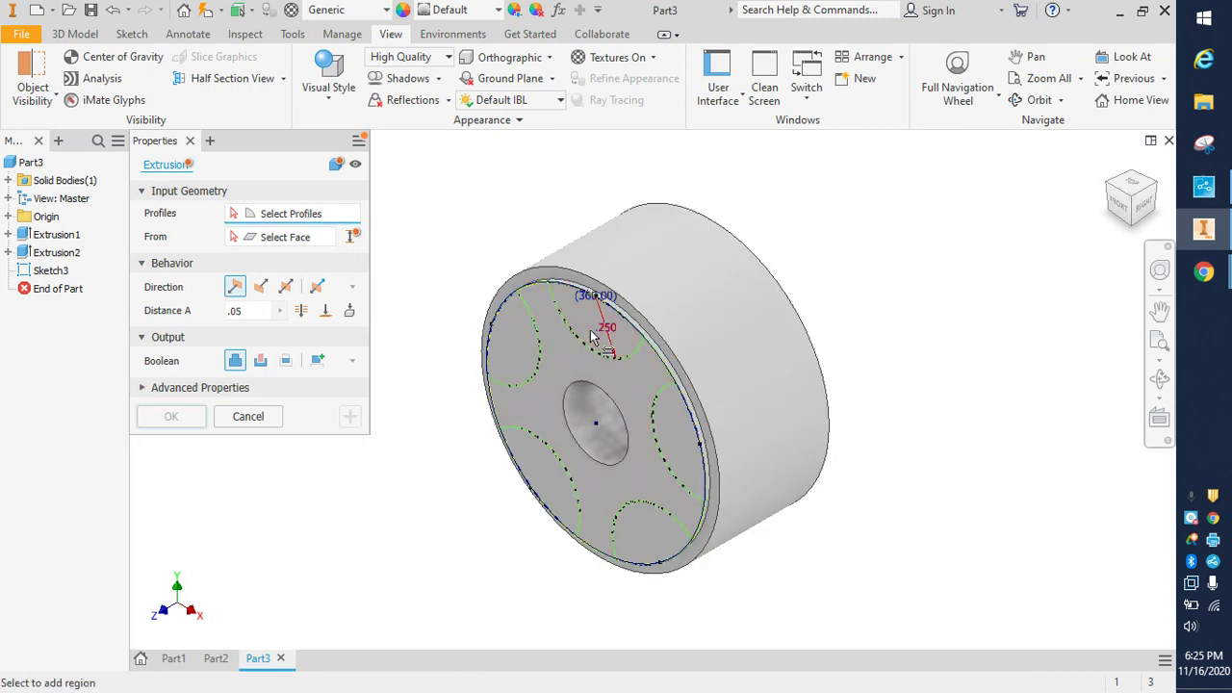
{"action": "left_click", "coordinate": [589, 342]}
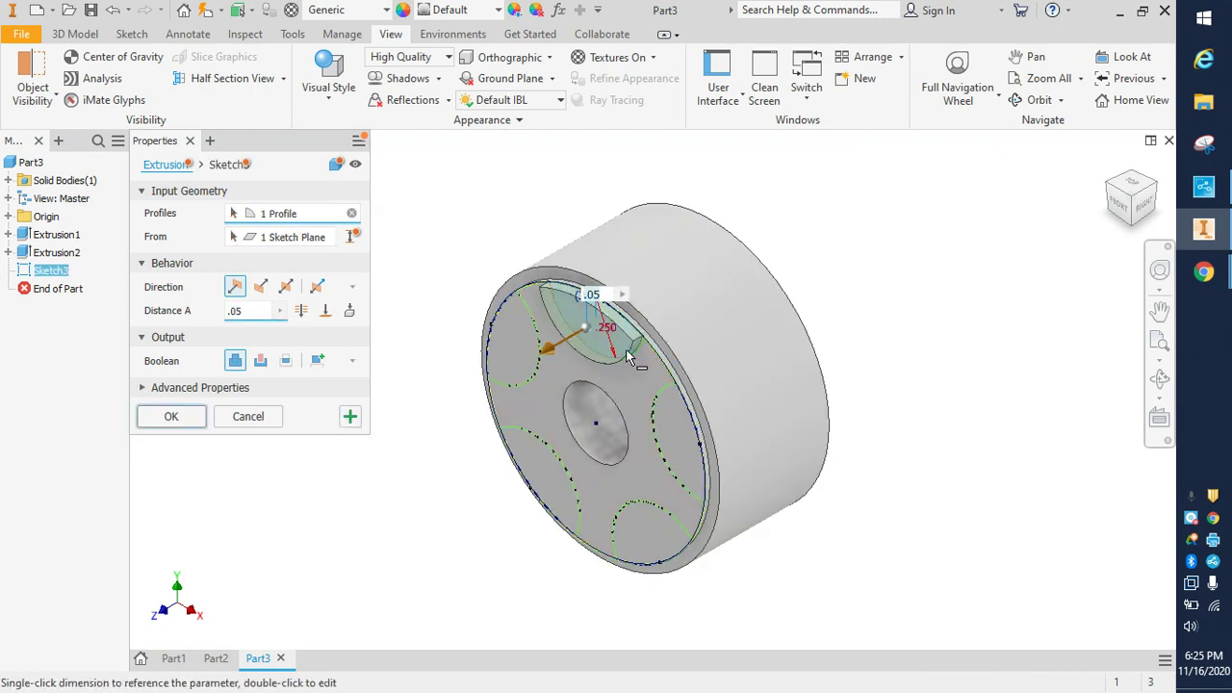
{"action": "left_click", "coordinate": [682, 432]}
{"action": "left_click", "coordinate": [658, 534]}
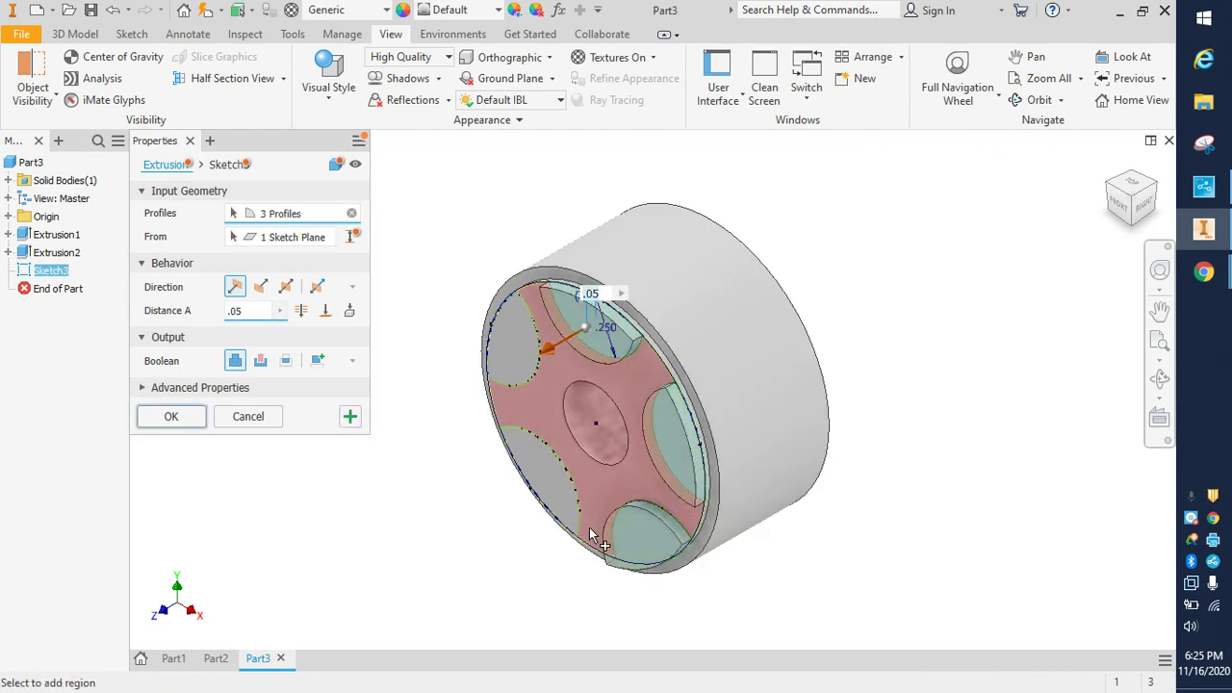
{"action": "left_click", "coordinate": [539, 477]}
{"action": "left_click", "coordinate": [512, 352]}
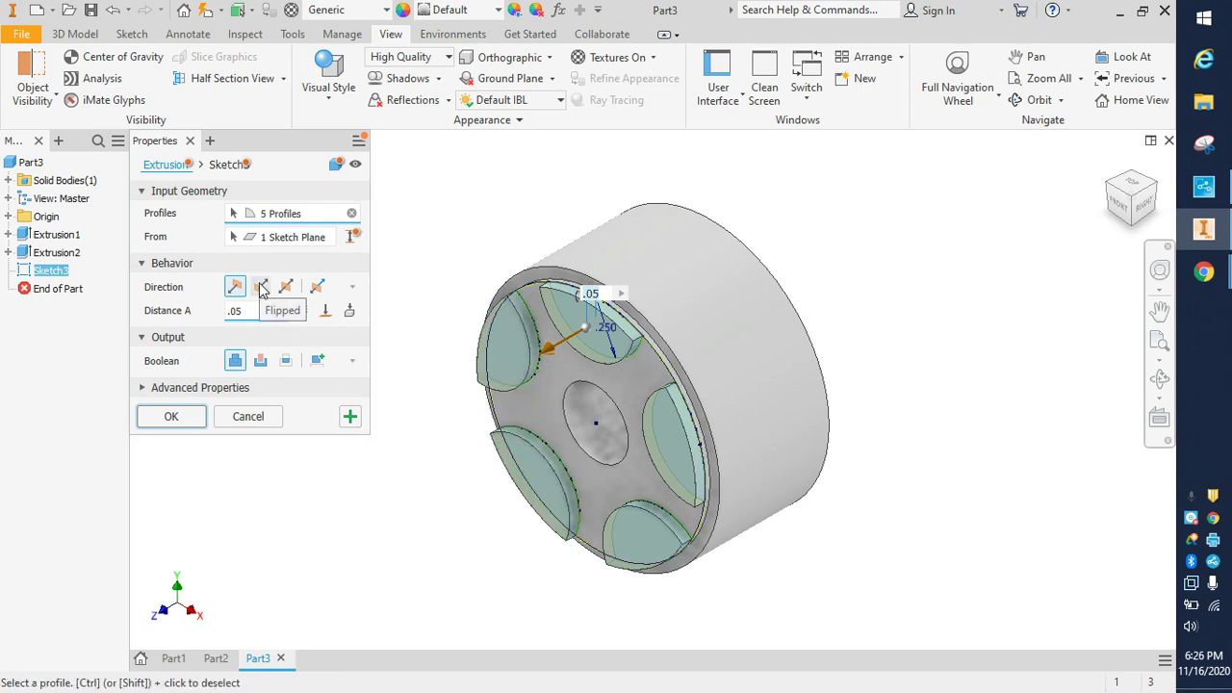
{"action": "left_click", "coordinate": [260, 287]}
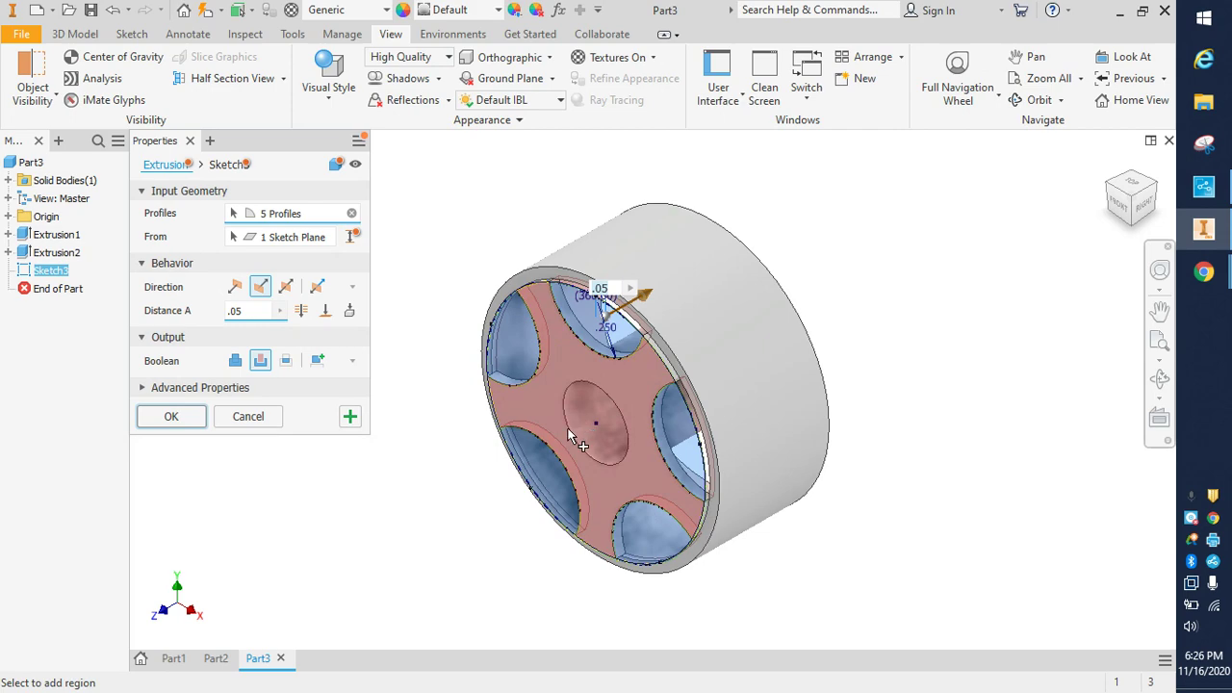
{"action": "left_click", "coordinate": [179, 419]}
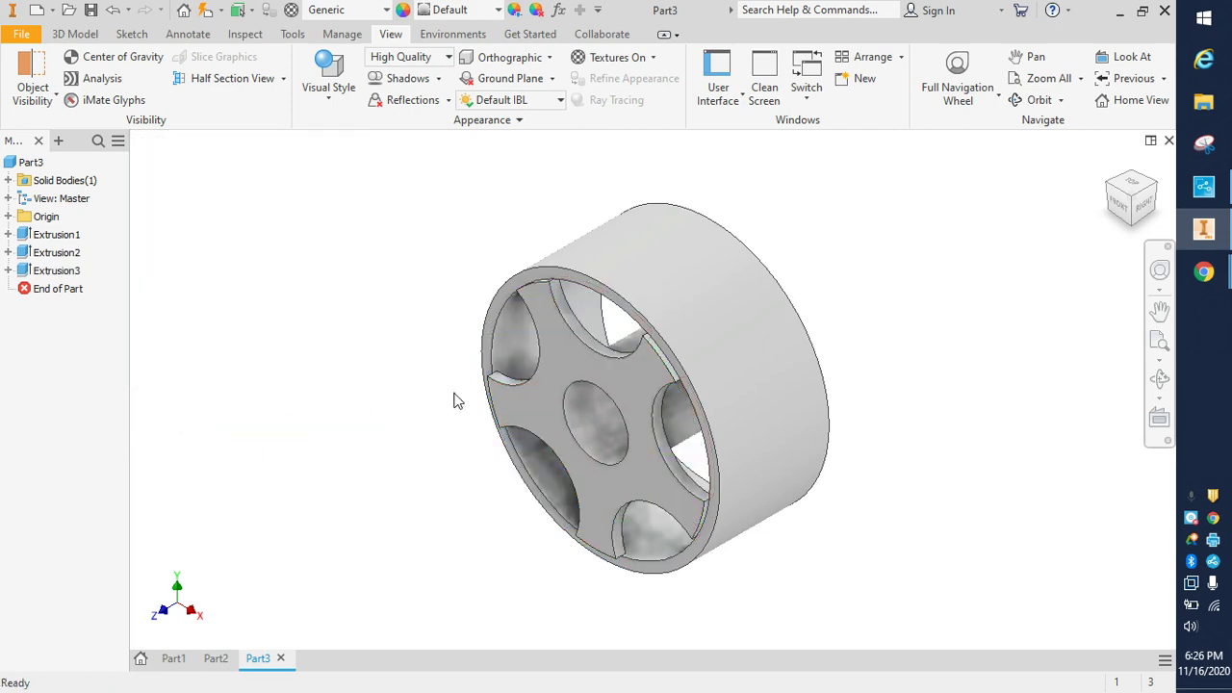
{"action": "middle_click_drag", "start_coordinate": [875, 322], "coordinate": [976, 275], "text": "shift"}
{"action": "left_click", "coordinate": [1109, 166]}
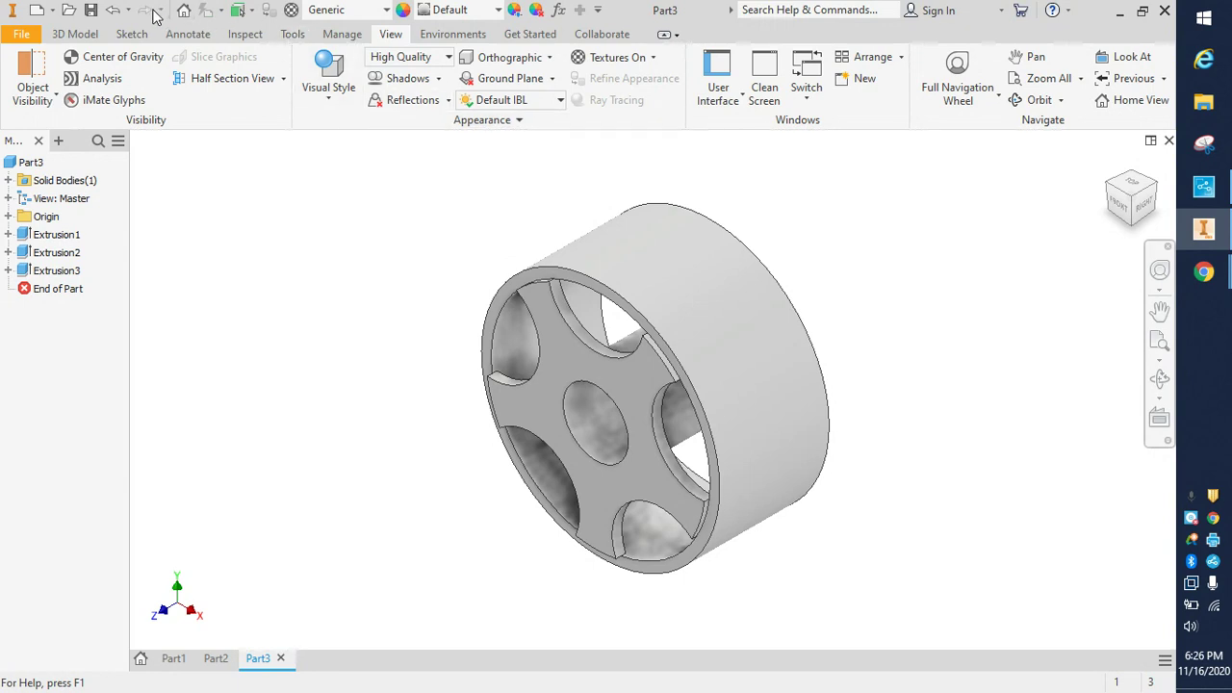
{"action": "left_click", "coordinate": [114, 12]}
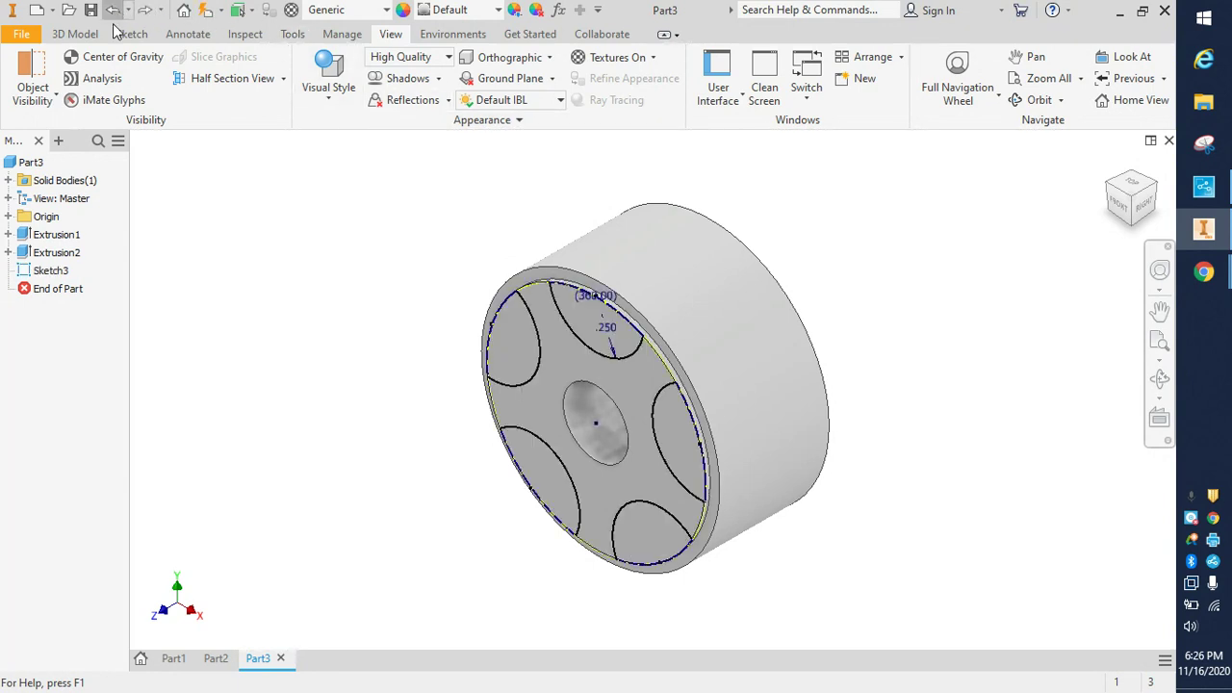
Extrude only the uppermost half-round profile as a flipped .05 in cut through the disc
{"action": "key", "text": "e"}
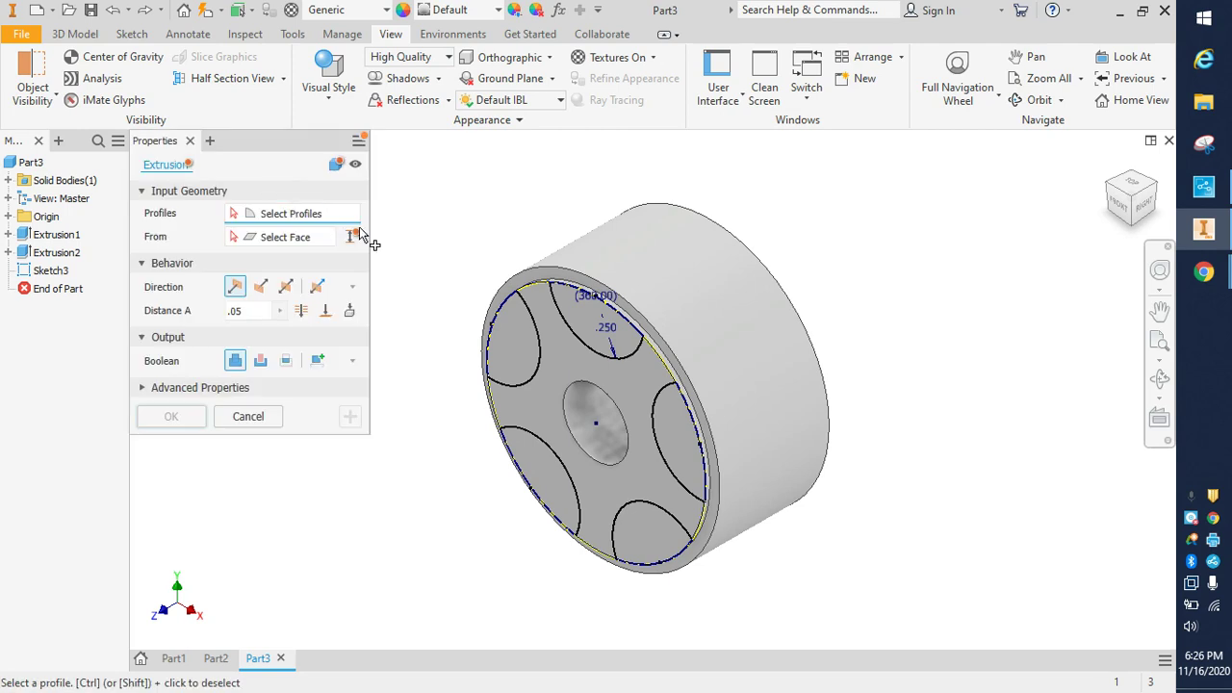
{"action": "left_click", "coordinate": [584, 303]}
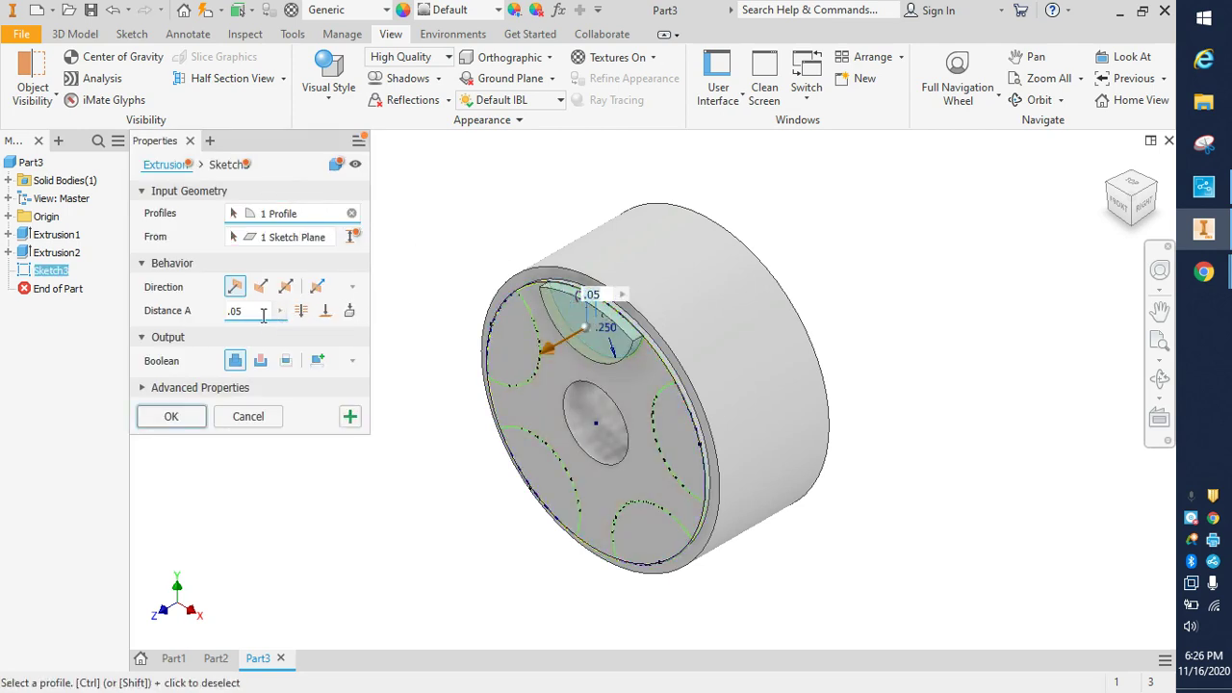
{"action": "left_click", "coordinate": [261, 286]}
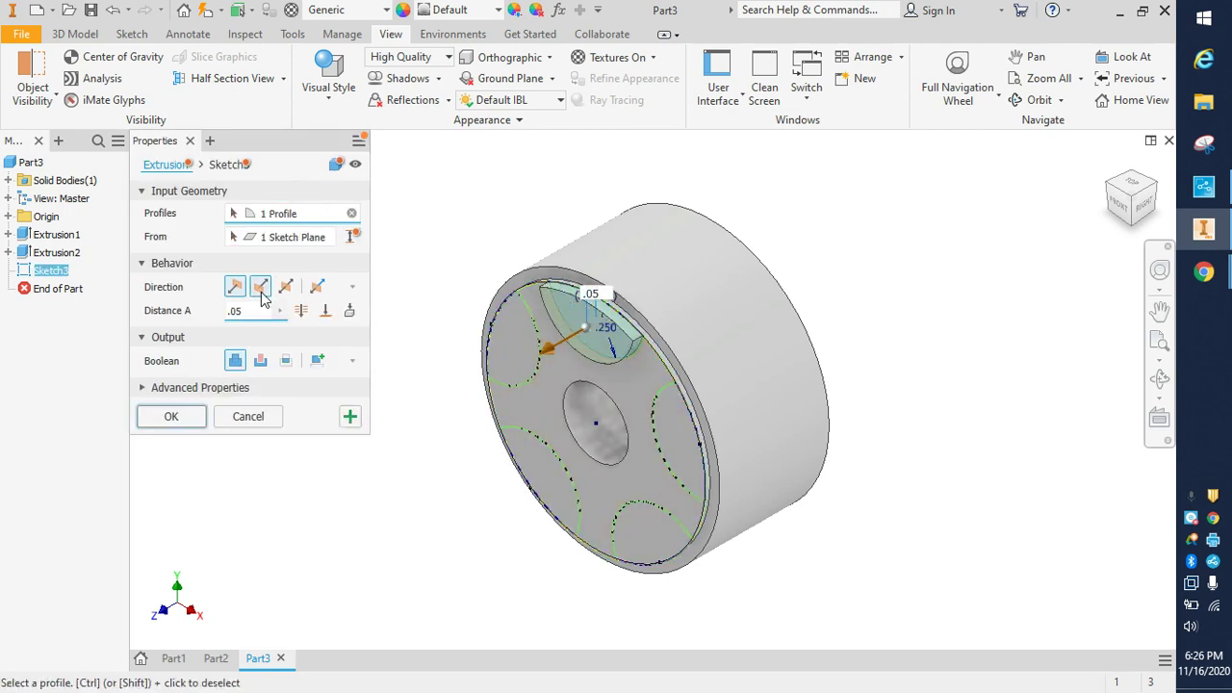
{"action": "left_click", "coordinate": [172, 417]}
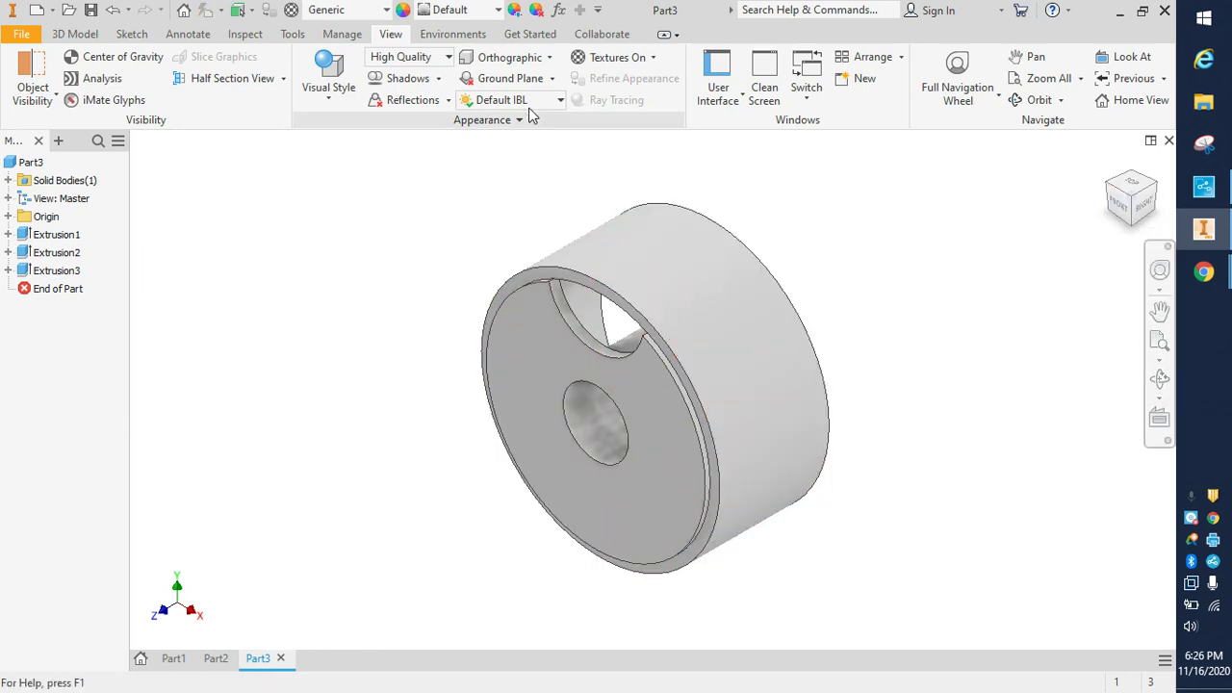
Create a circular pattern of the half-round cut with 5 instances over 360 deg around the central hub's axis
{"action": "left_click", "coordinate": [75, 33]}
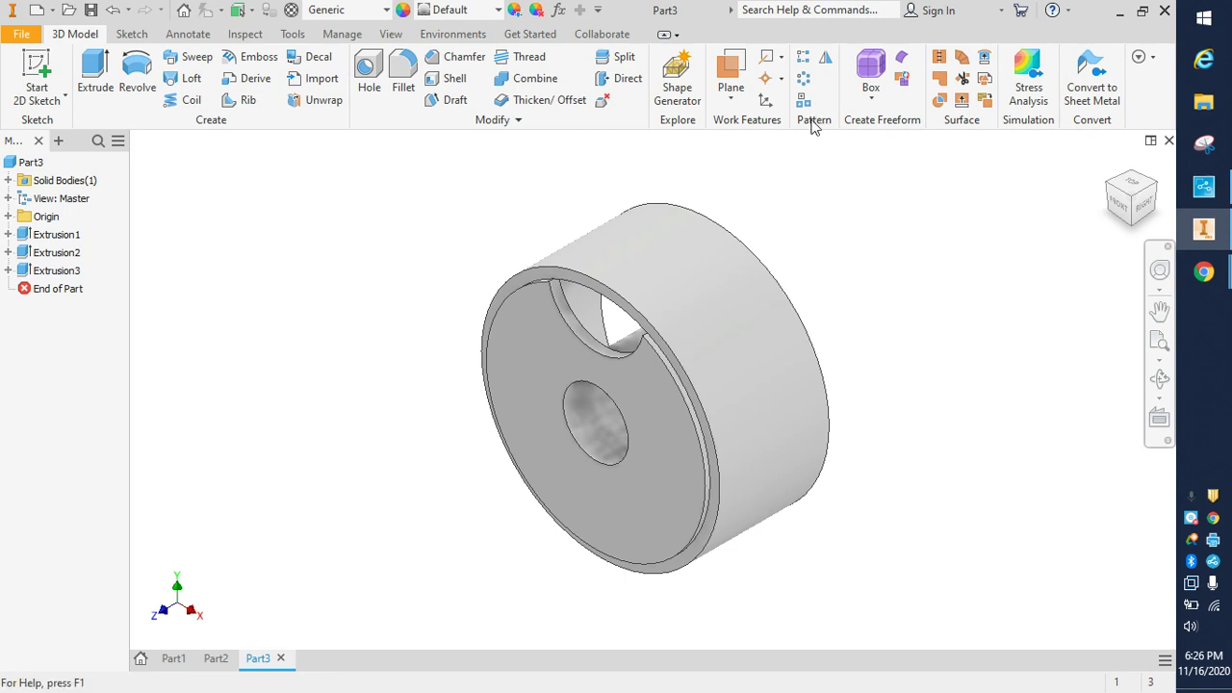
{"action": "left_click", "coordinate": [804, 79]}
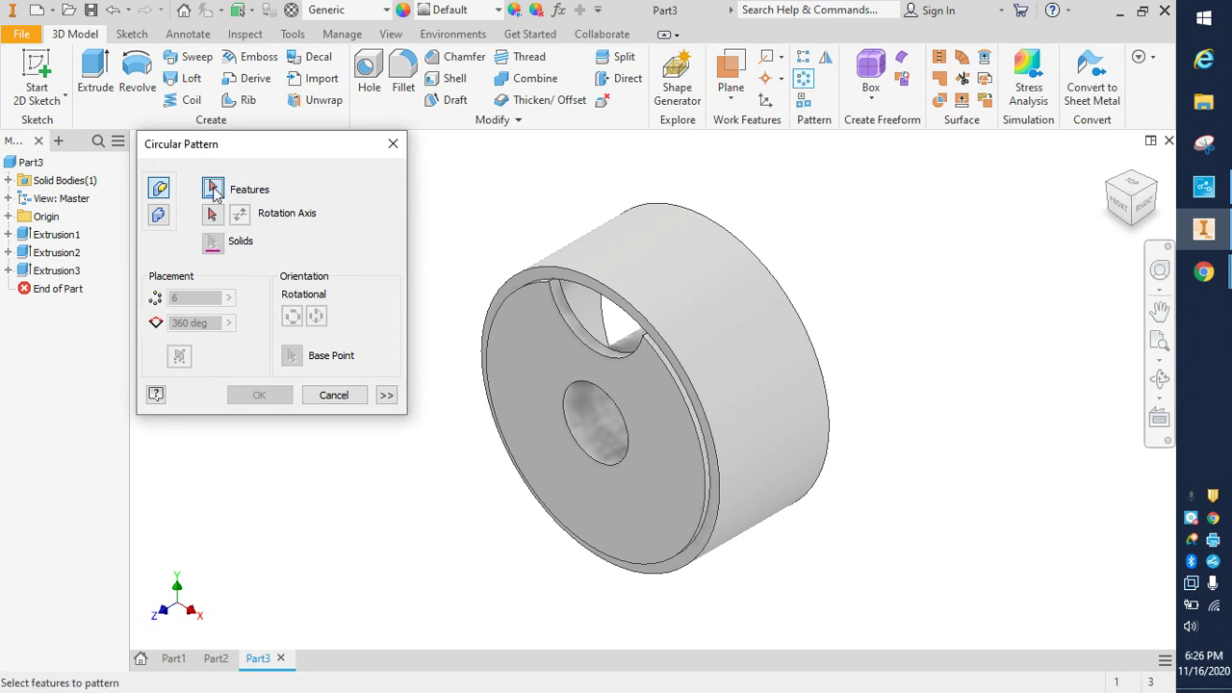
{"action": "left_click", "coordinate": [582, 332]}
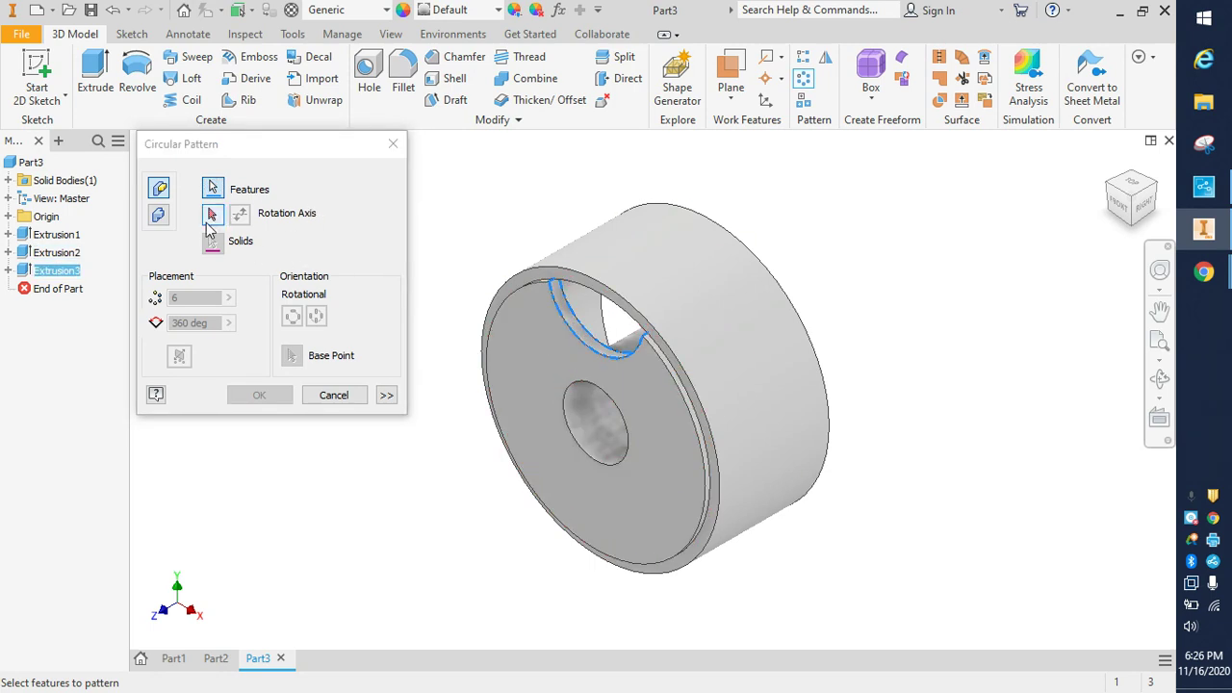
{"action": "left_click", "coordinate": [214, 215]}
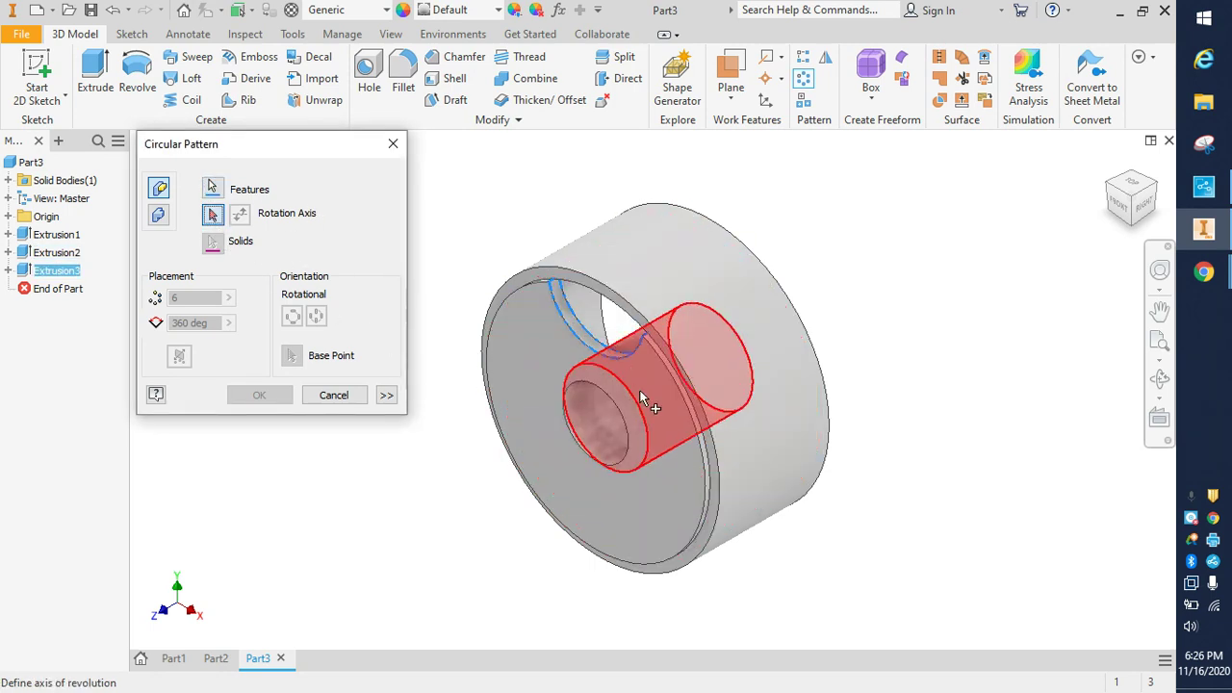
{"action": "left_click", "coordinate": [681, 394]}
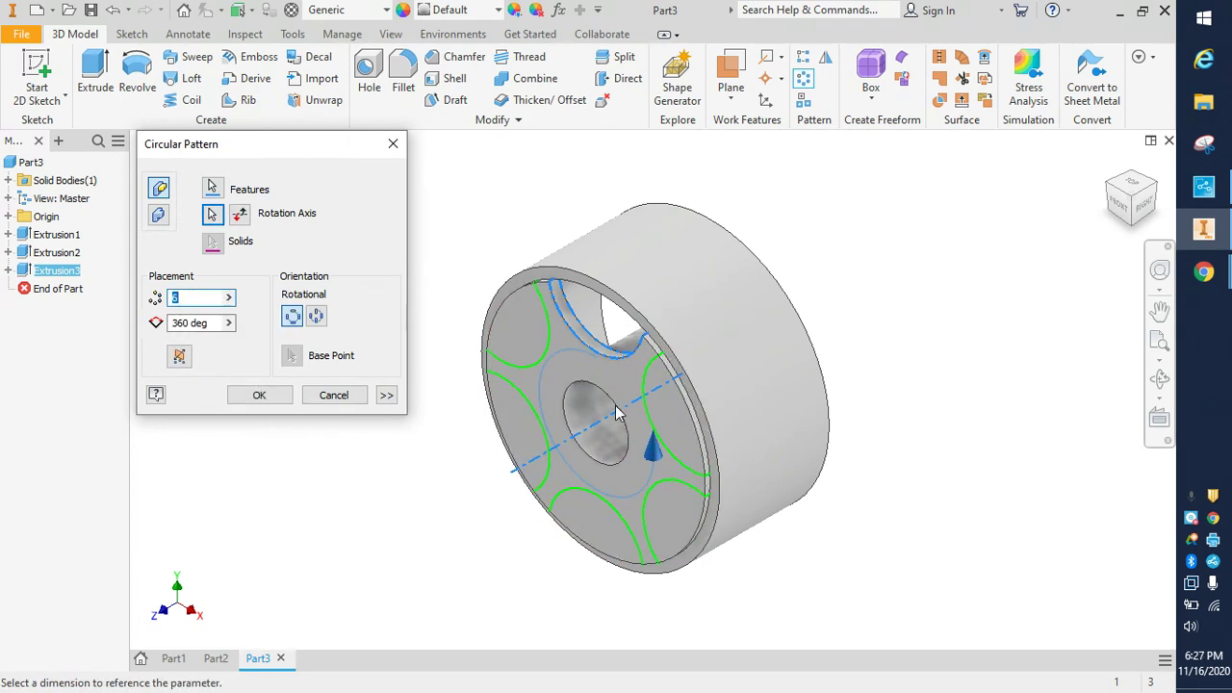
{"action": "type", "text": "5"}
{"action": "left_click", "coordinate": [258, 396]}
{"action": "middle_click_drag", "start_coordinate": [305, 465], "coordinate": [414, 433], "text": "shift"}
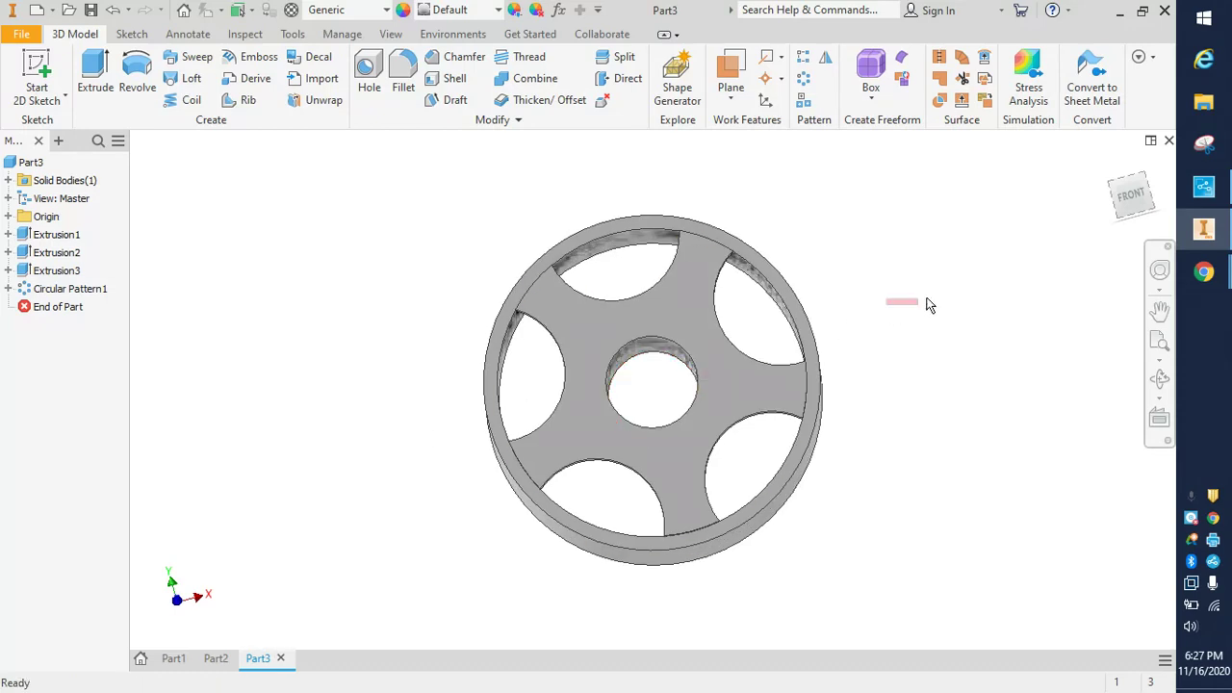
{"action": "left_click", "coordinate": [1110, 164]}
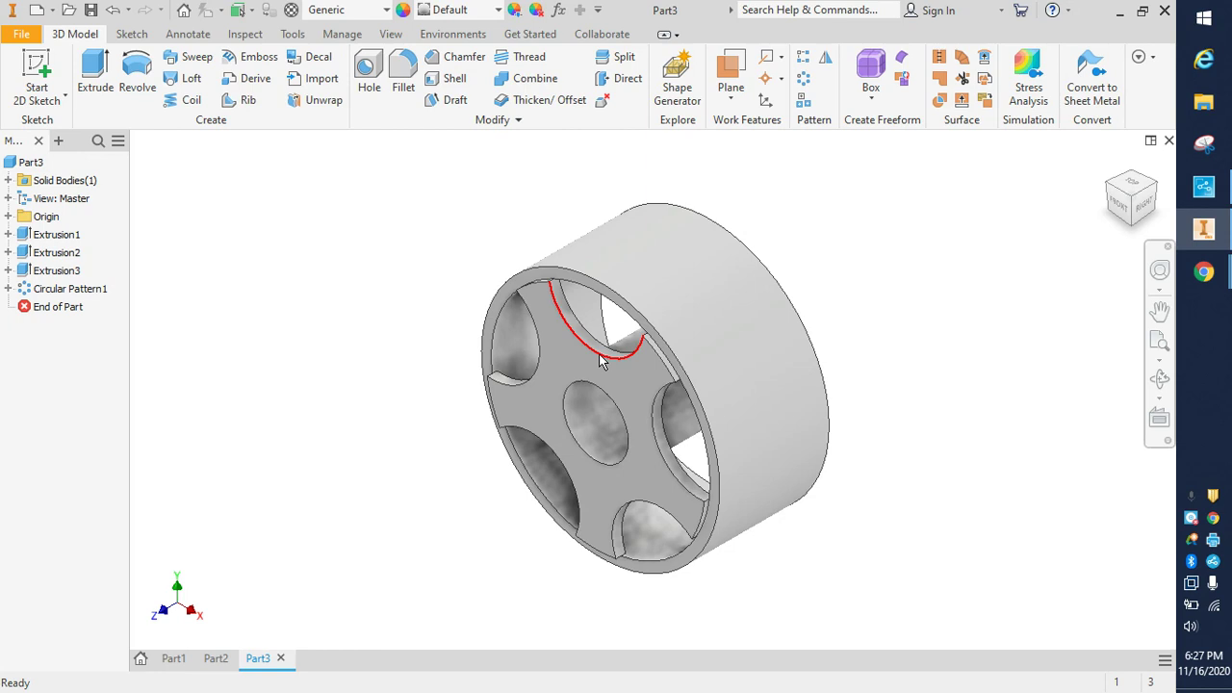
Select the wheel's outer cylindrical face and switch the material list to the Autodesk Material Library
{"action": "mouse_move", "coordinate": [629, 389]}
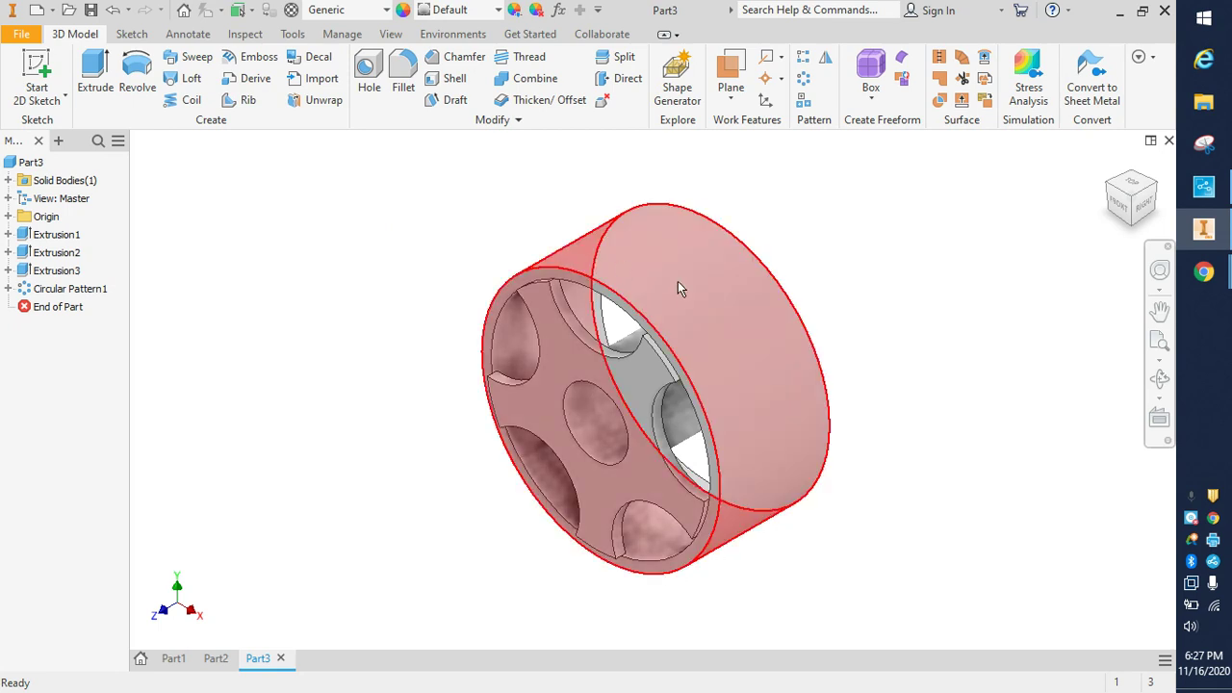
{"action": "left_click", "coordinate": [809, 360]}
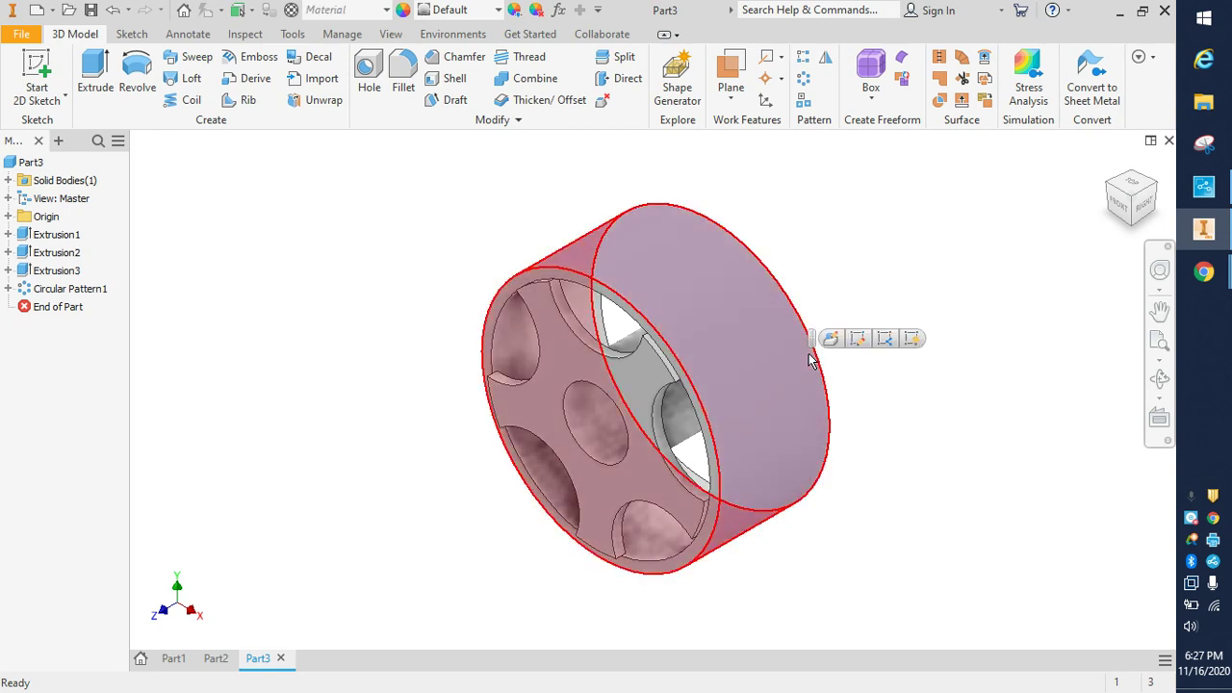
{"action": "left_click", "coordinate": [386, 11]}
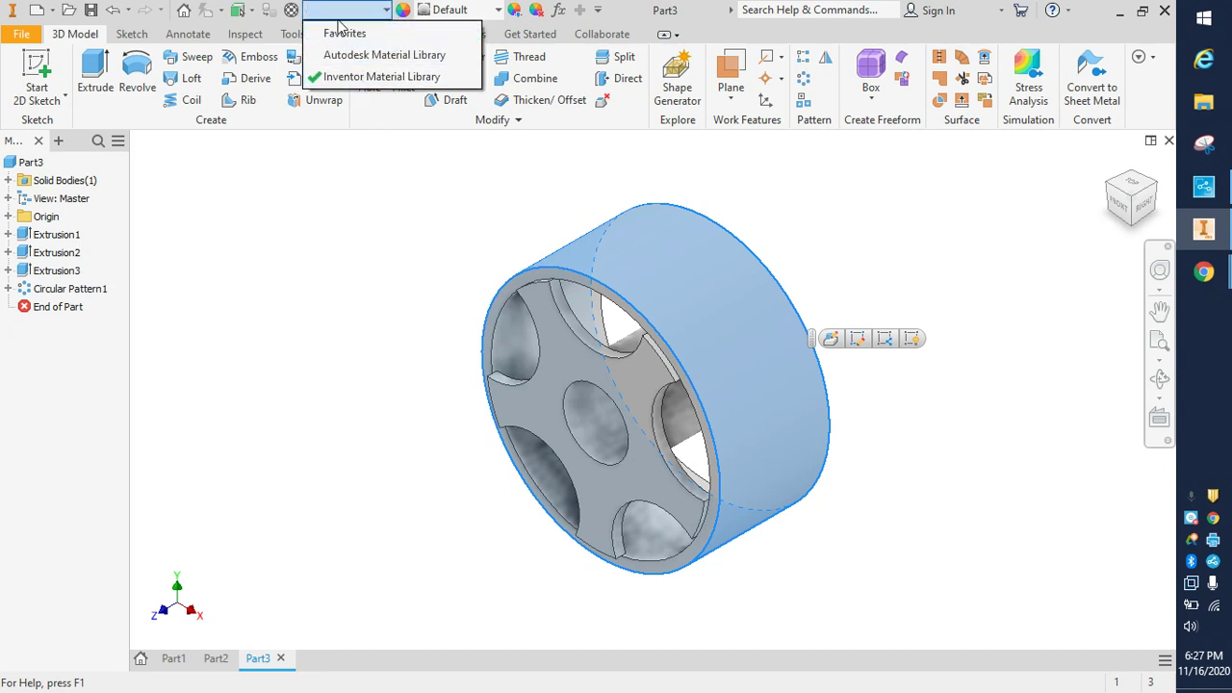
{"action": "left_click", "coordinate": [381, 54]}
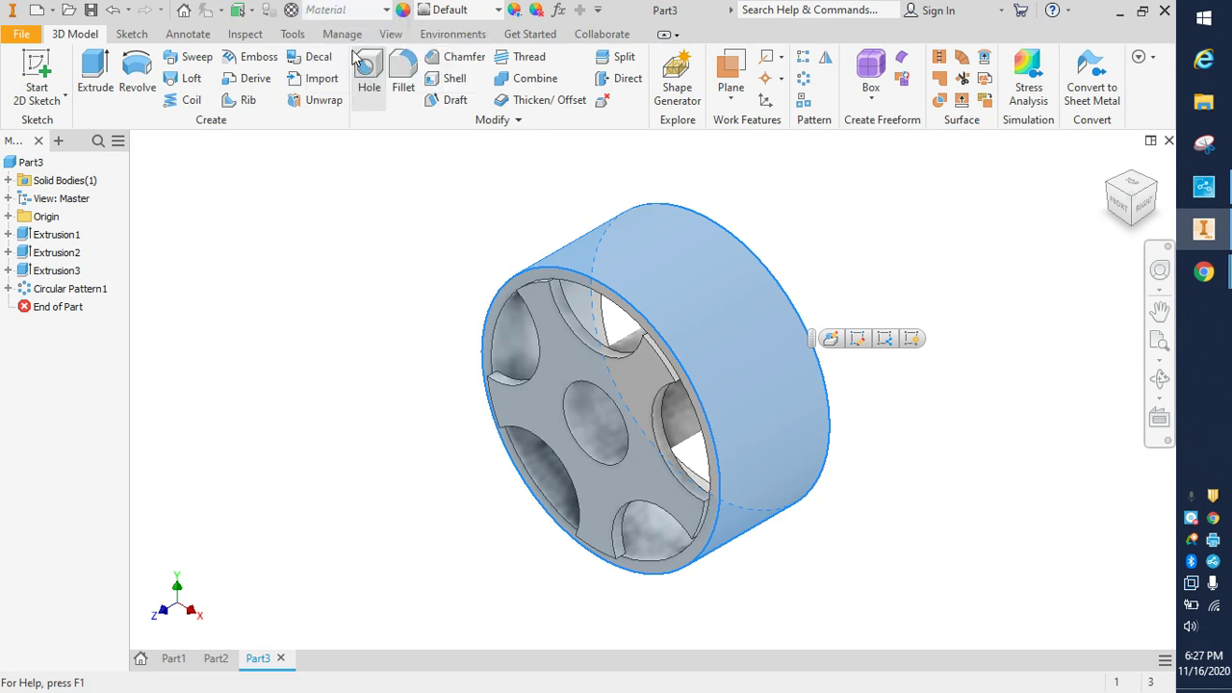
{"action": "left_click", "coordinate": [347, 11]}
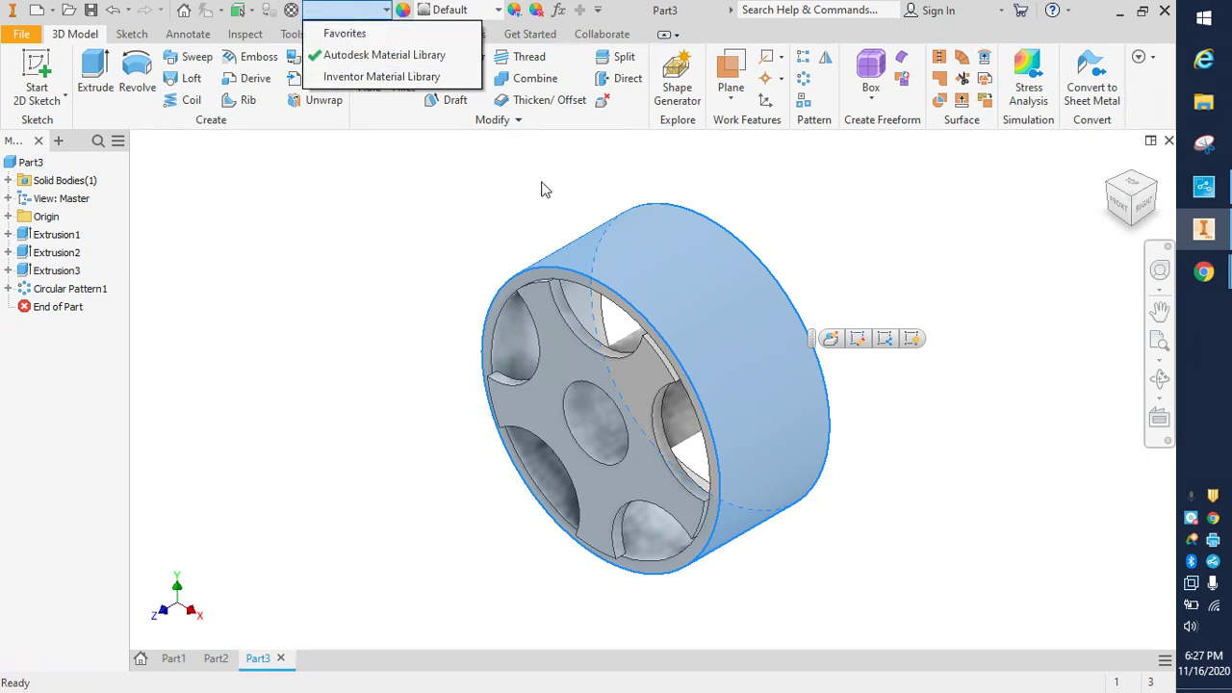
{"action": "left_click", "coordinate": [632, 260]}
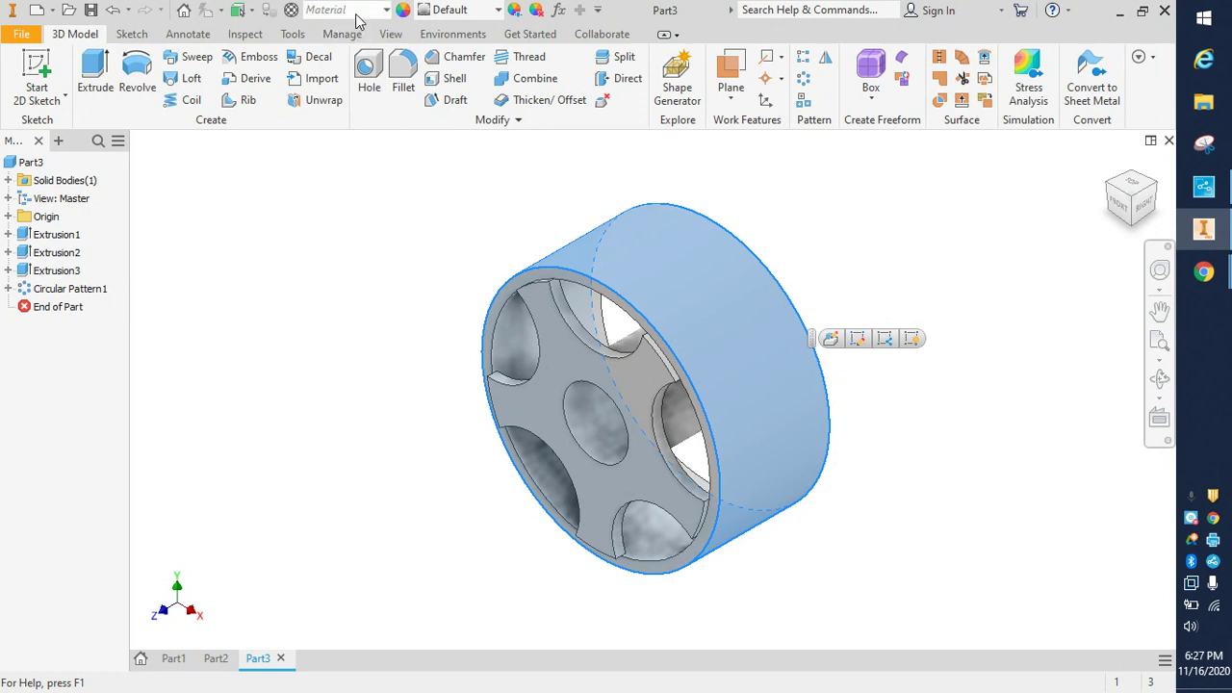
{"action": "left_click", "coordinate": [356, 11]}
{"action": "left_click", "coordinate": [380, 13]}
Apply the Black appearance from the Inventor Material Library to the selected outer cylindrical face
{"action": "left_click", "coordinate": [454, 12]}
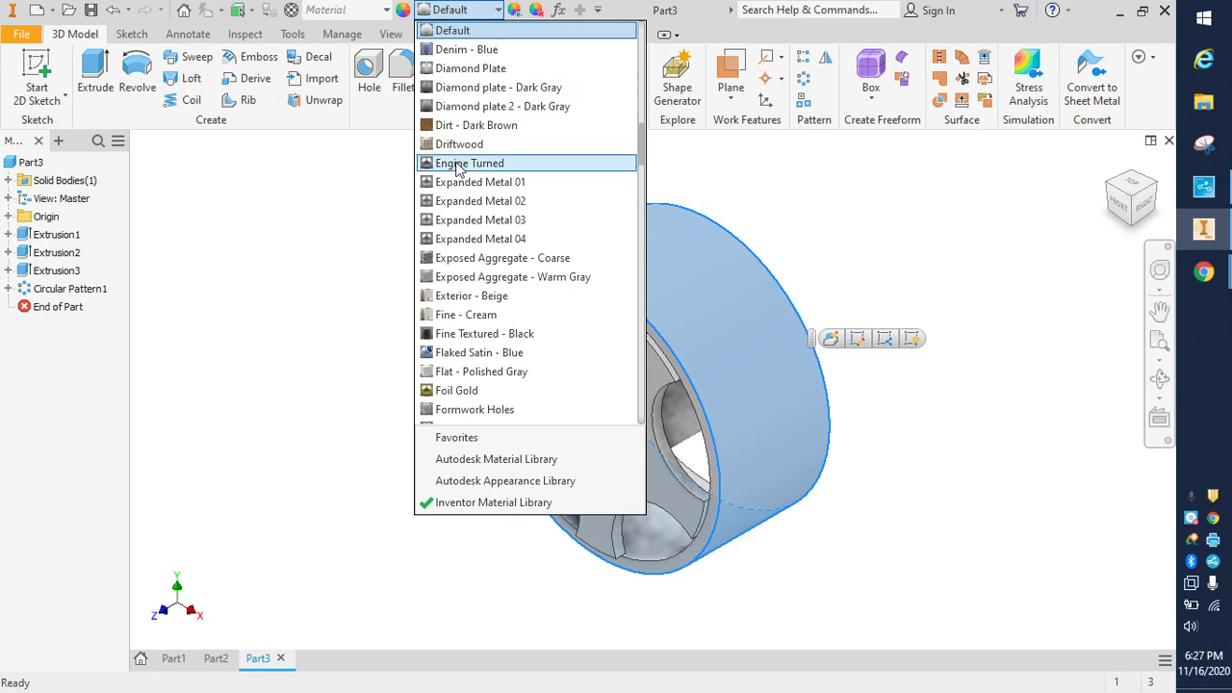
{"action": "scroll", "coordinate": [470, 216], "scroll_direction": "up", "scroll_amount": 9}
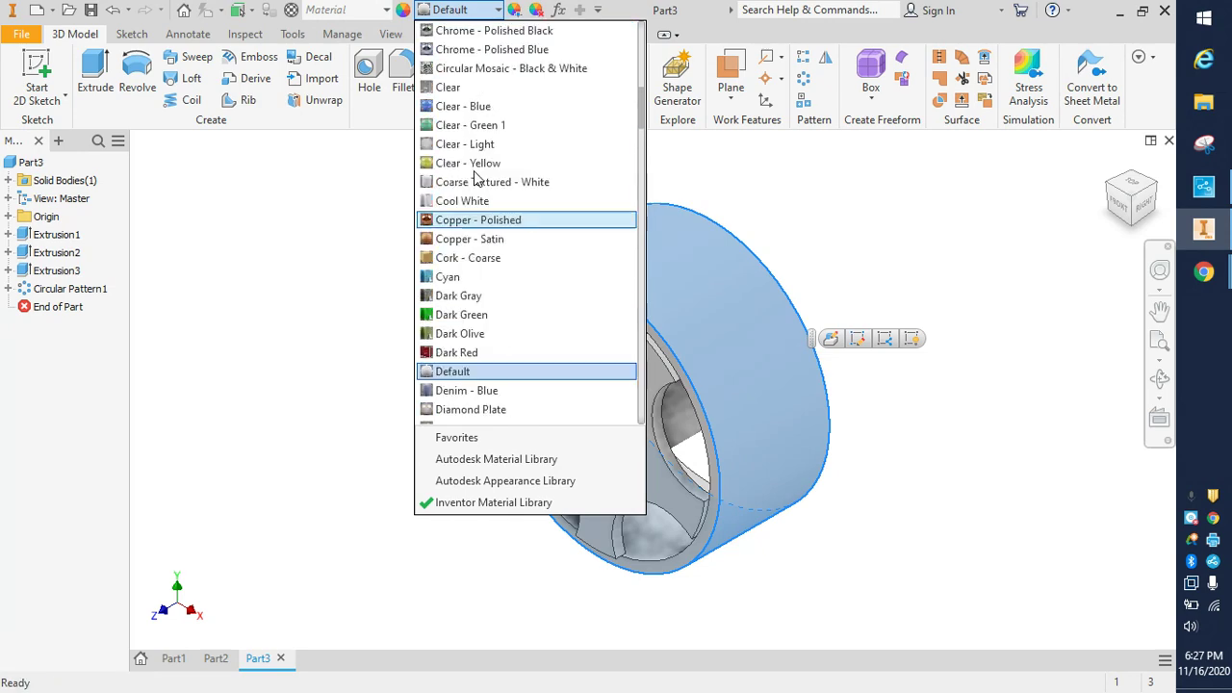
{"action": "scroll", "coordinate": [469, 118], "scroll_direction": "up", "scroll_amount": 4}
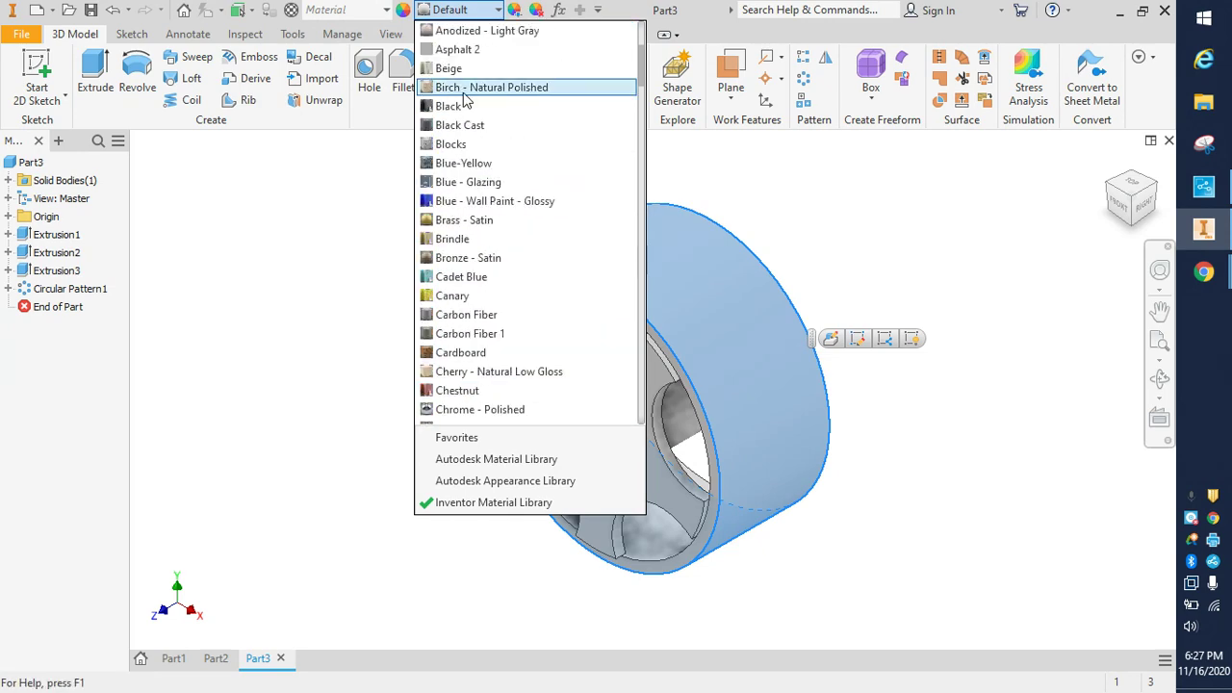
{"action": "left_click", "coordinate": [448, 106]}
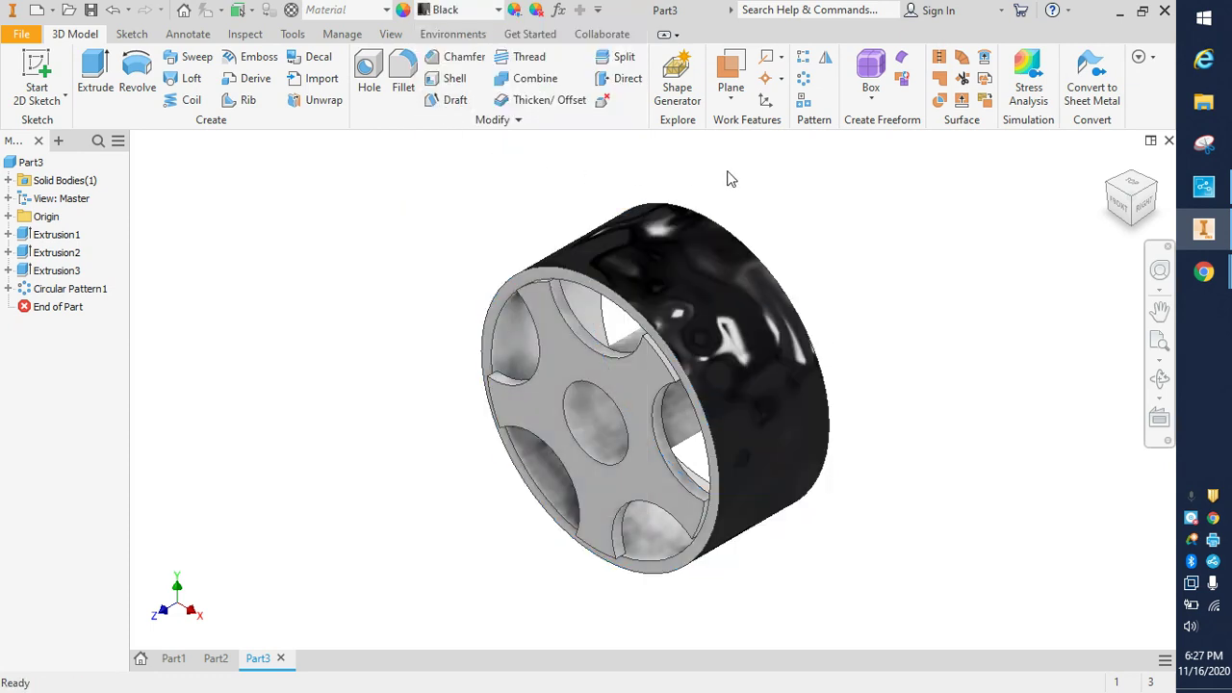
Apply the Chrome - Polished appearance to the front face of the five-spoke disc
{"action": "middle_click_drag", "start_coordinate": [688, 324], "coordinate": [721, 305], "text": "shift"}
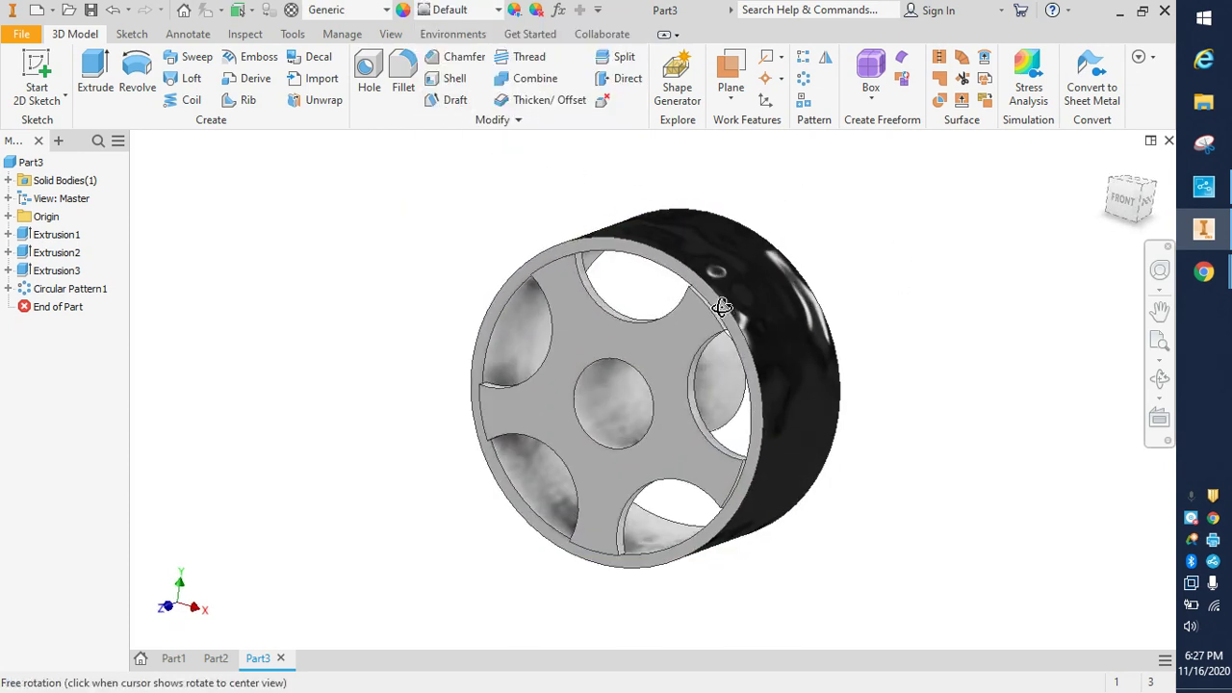
{"action": "left_click", "coordinate": [666, 351]}
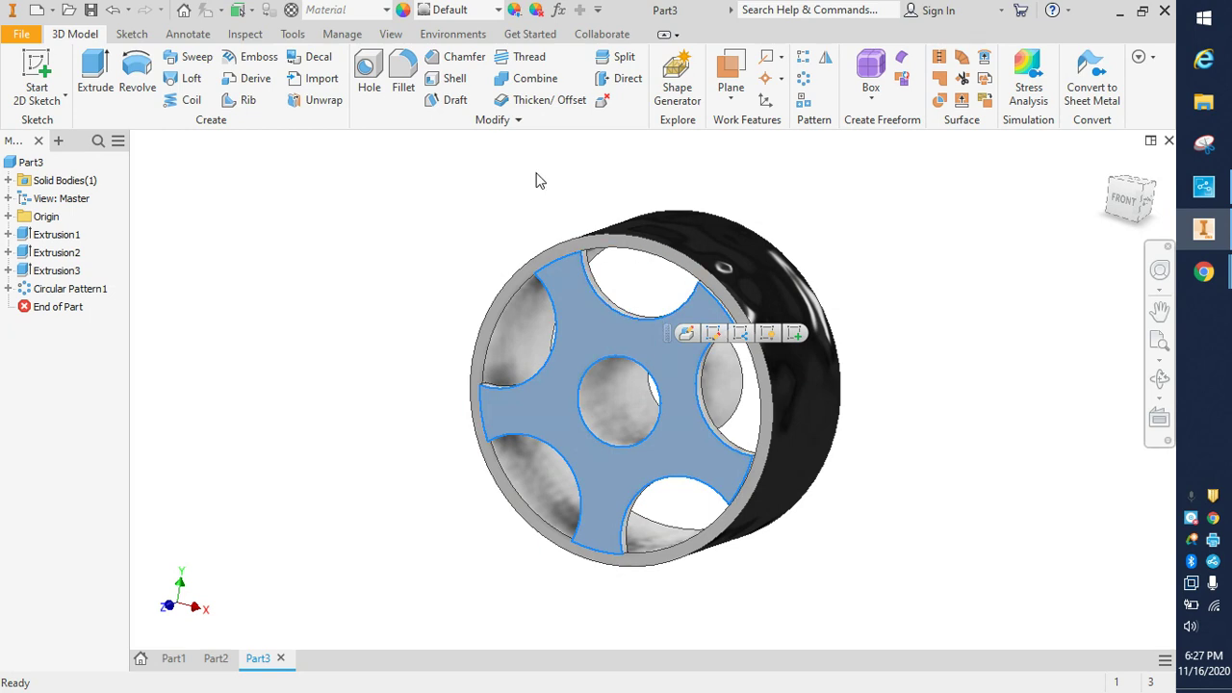
{"action": "left_click", "coordinate": [488, 12]}
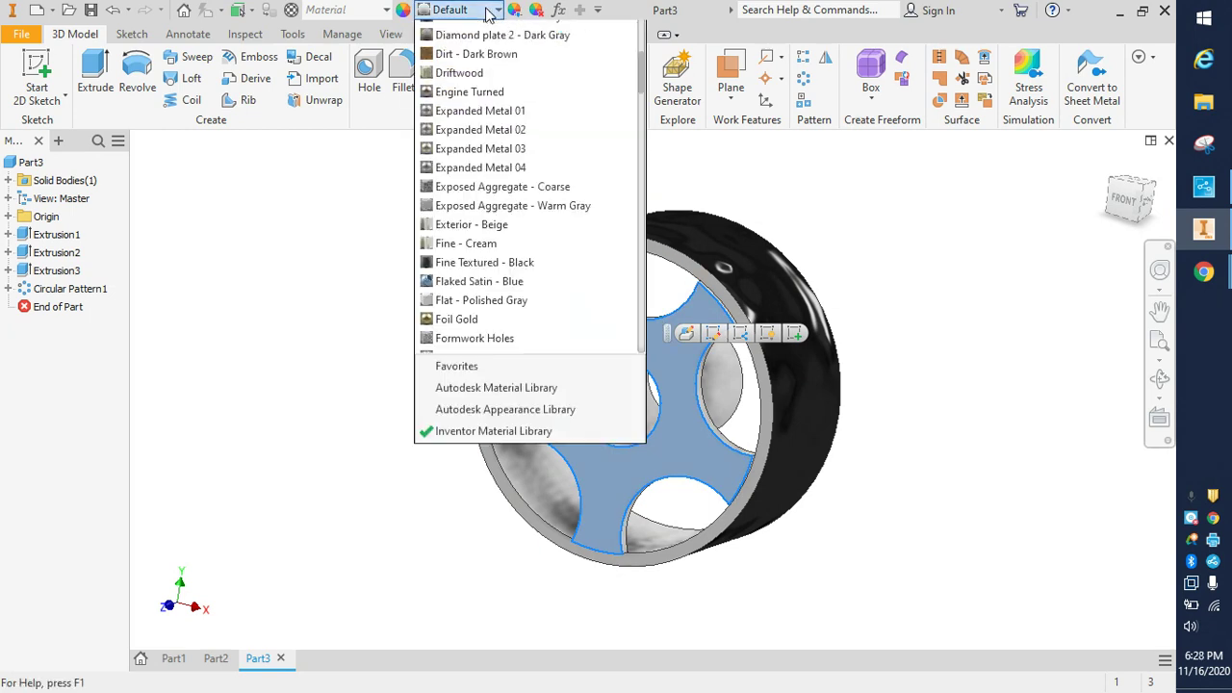
{"action": "scroll", "coordinate": [469, 154], "scroll_direction": "up", "scroll_amount": 3}
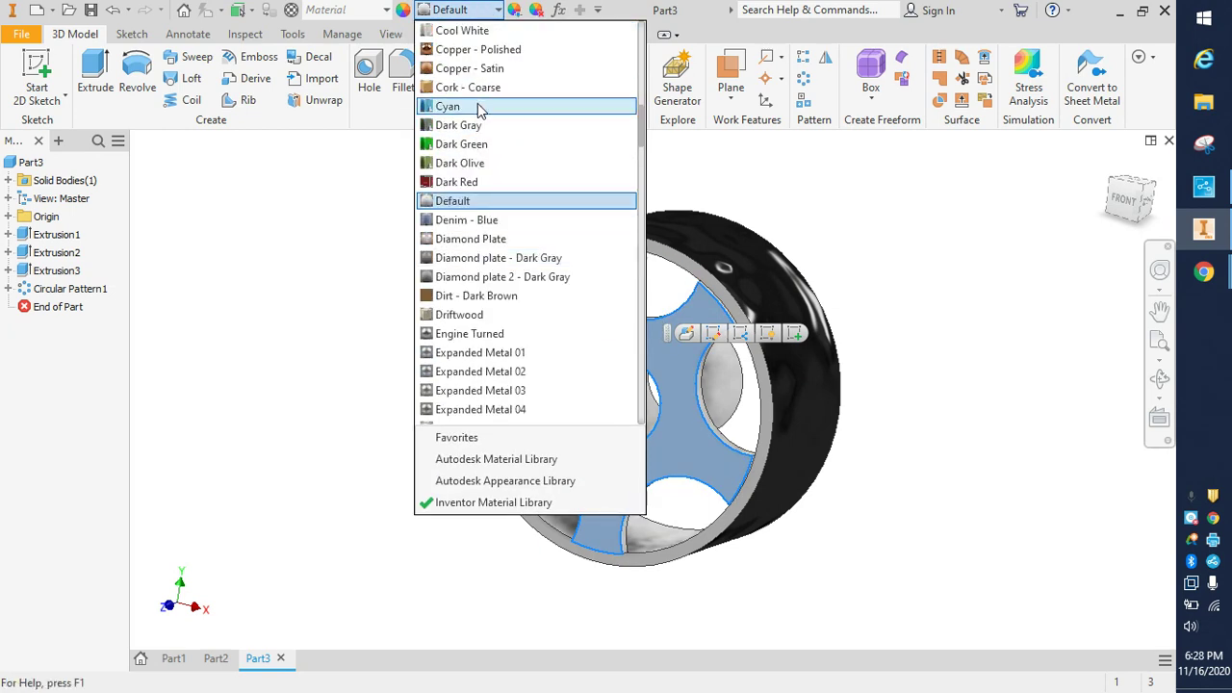
{"action": "scroll", "coordinate": [482, 135], "scroll_direction": "up", "scroll_amount": 4}
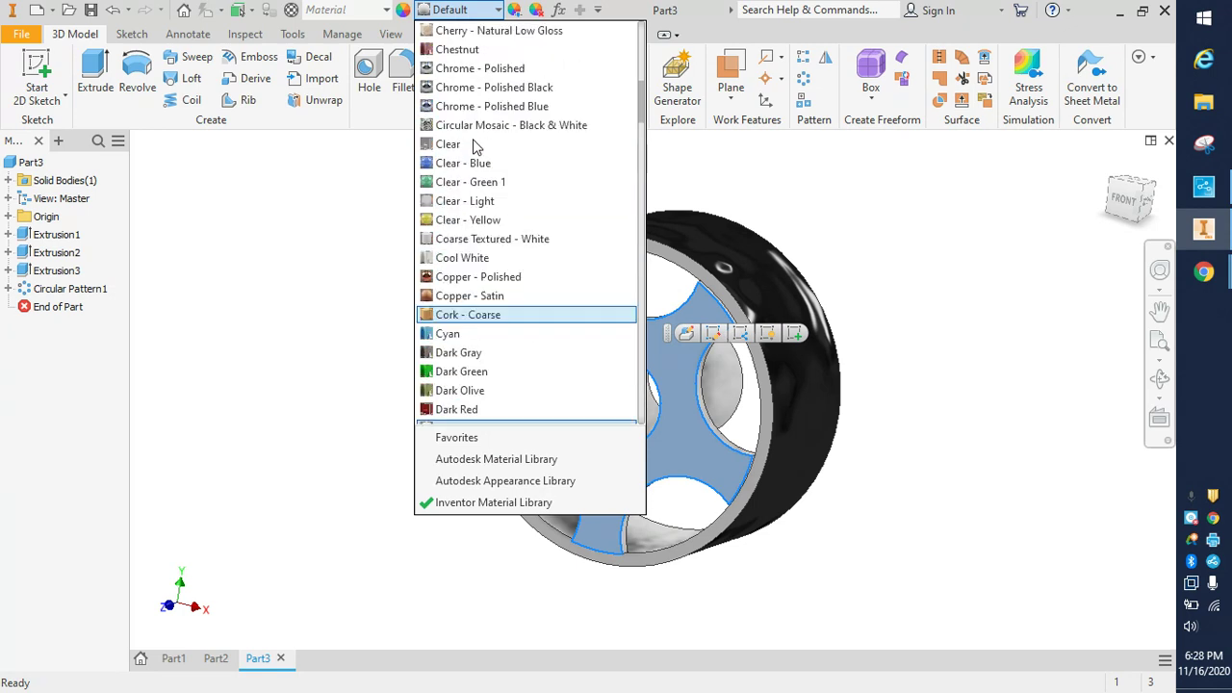
{"action": "left_click", "coordinate": [474, 69]}
{"action": "key", "text": "Escape"}
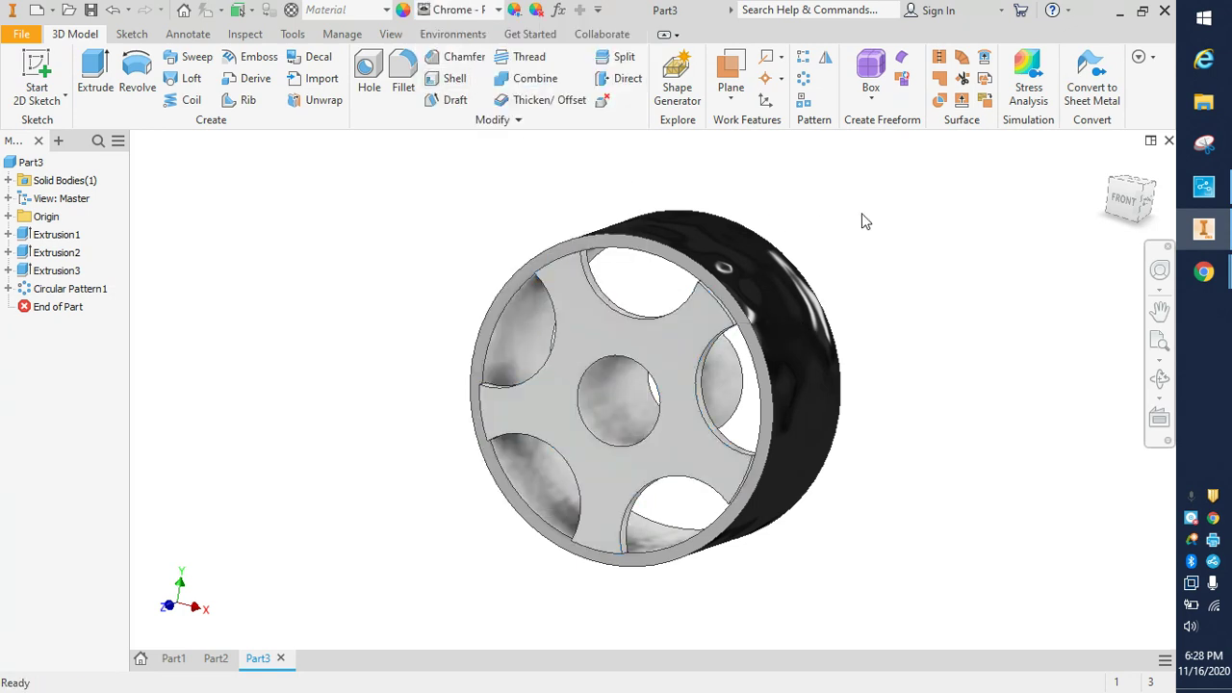
Apply the Black appearance to the front annular face of the outer ring
{"action": "middle_click_drag", "start_coordinate": [864, 227], "coordinate": [908, 214], "text": "shift"}
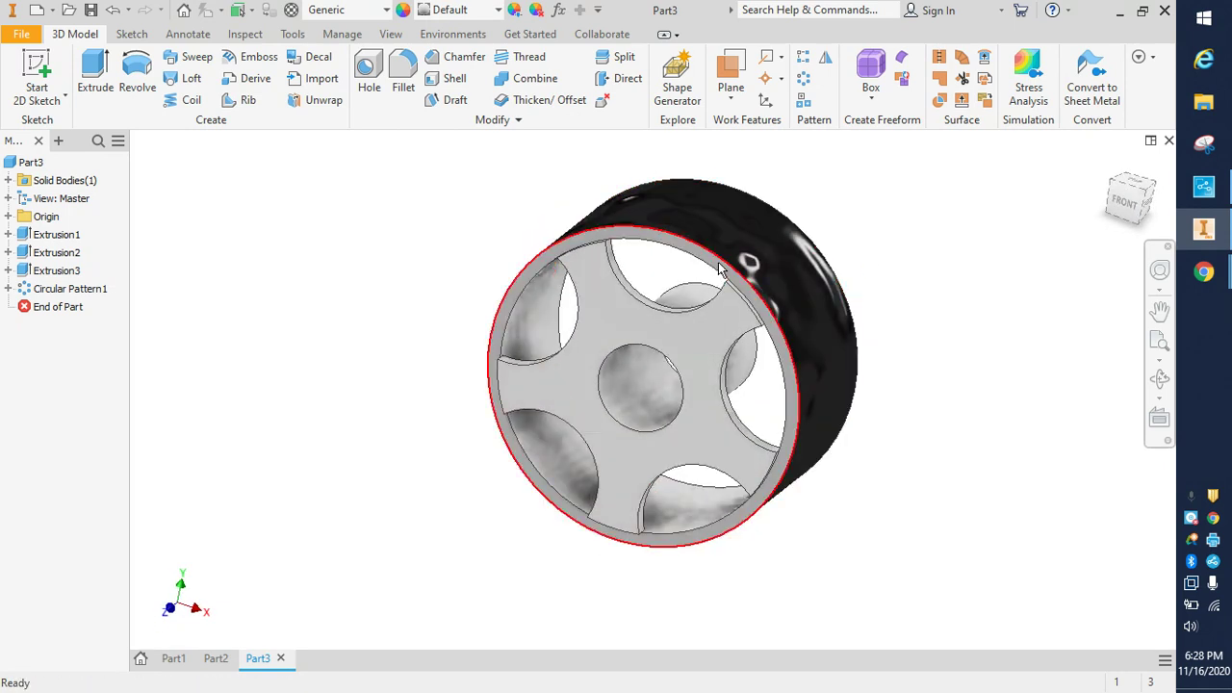
{"action": "scroll", "coordinate": [719, 269], "scroll_direction": "up", "scroll_amount": 5}
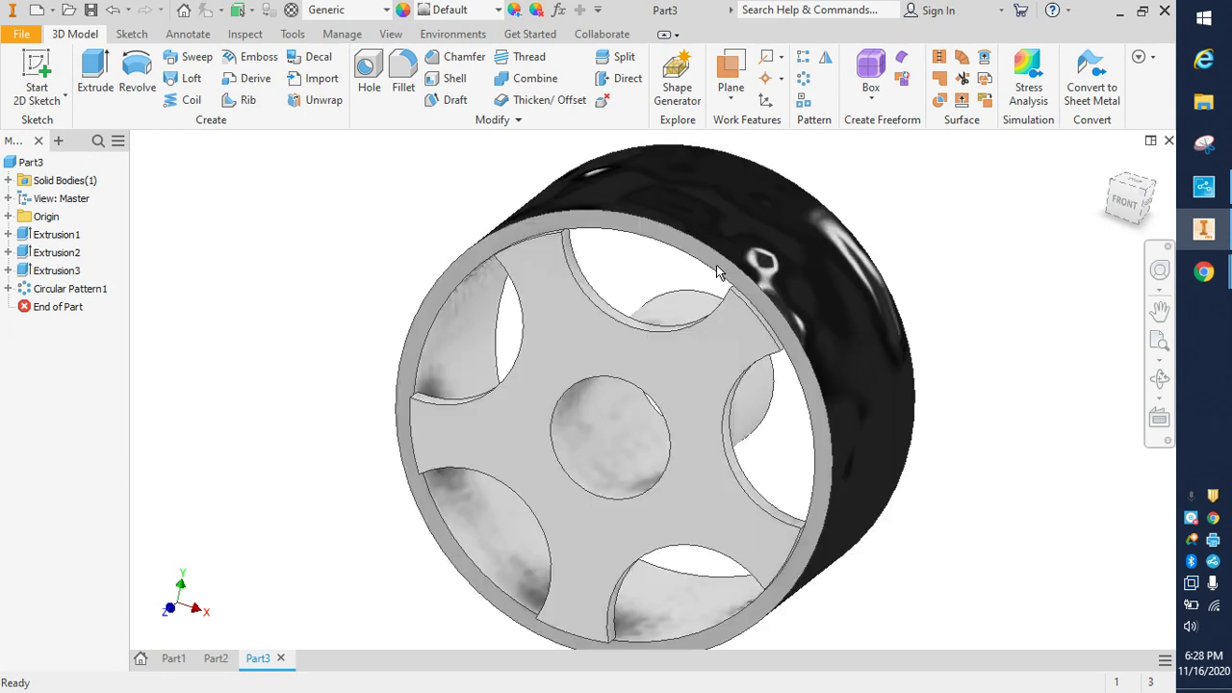
{"action": "left_click", "coordinate": [804, 347]}
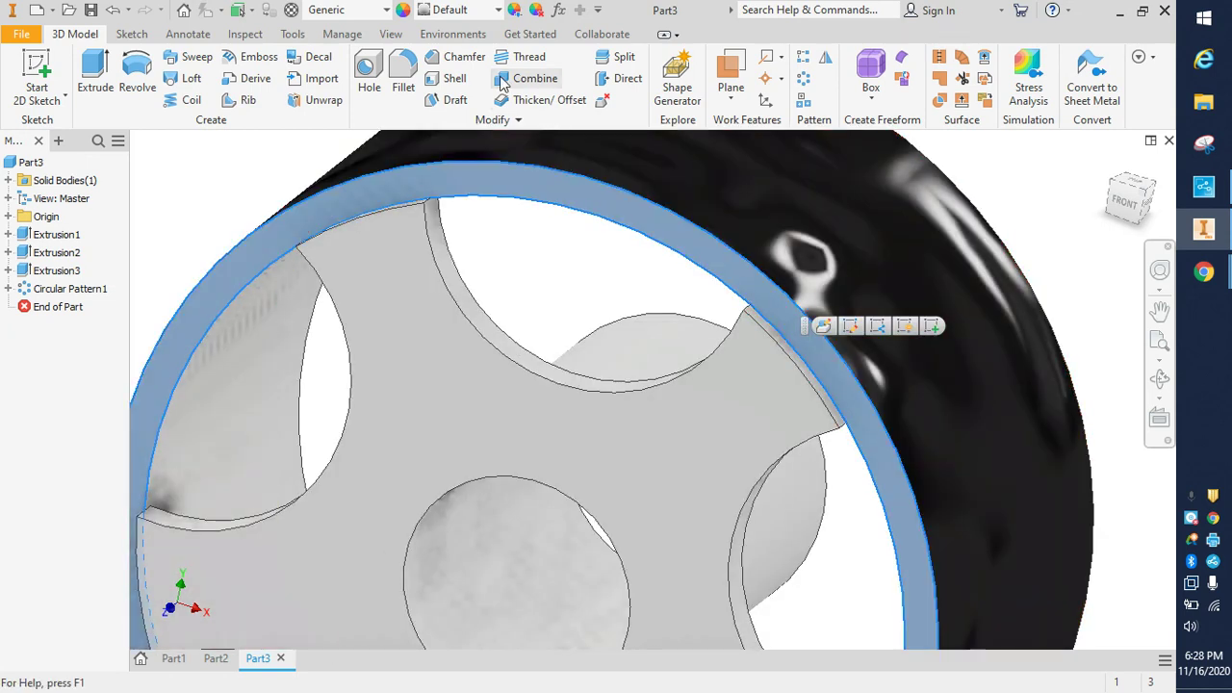
{"action": "left_click", "coordinate": [495, 18]}
{"action": "scroll", "coordinate": [481, 77], "scroll_direction": "up", "scroll_amount": 2}
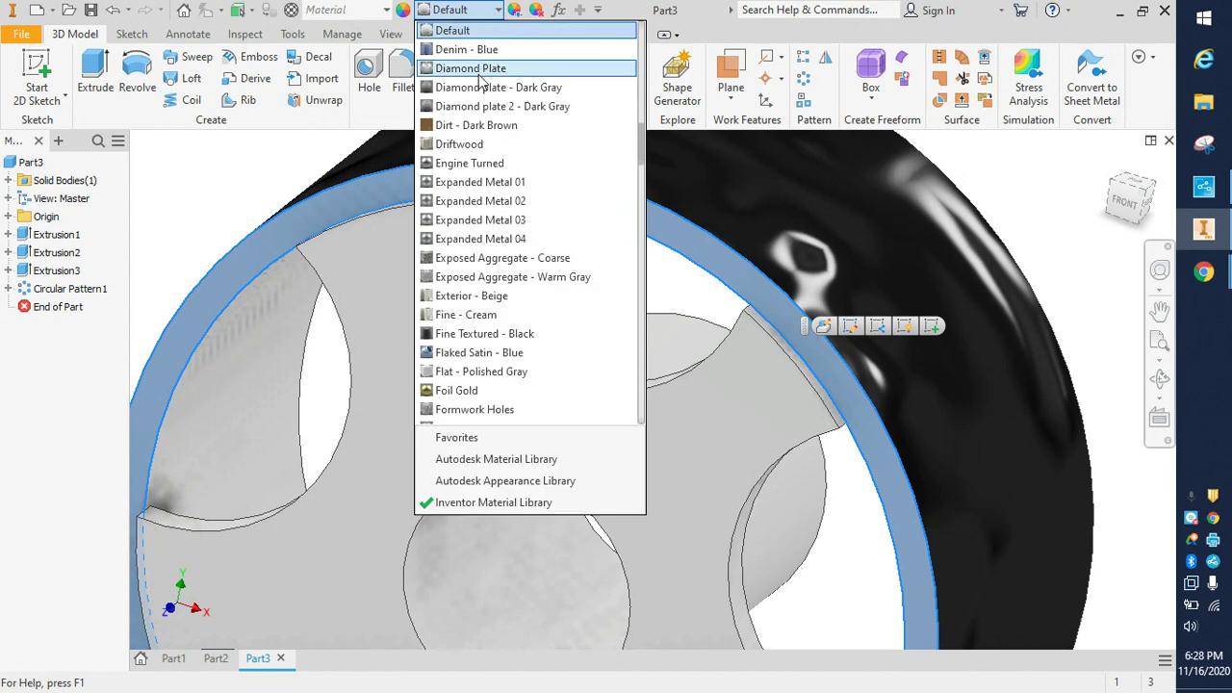
{"action": "scroll", "coordinate": [467, 117], "scroll_direction": "up", "scroll_amount": 3}
{"action": "scroll", "coordinate": [465, 118], "scroll_direction": "up", "scroll_amount": 10}
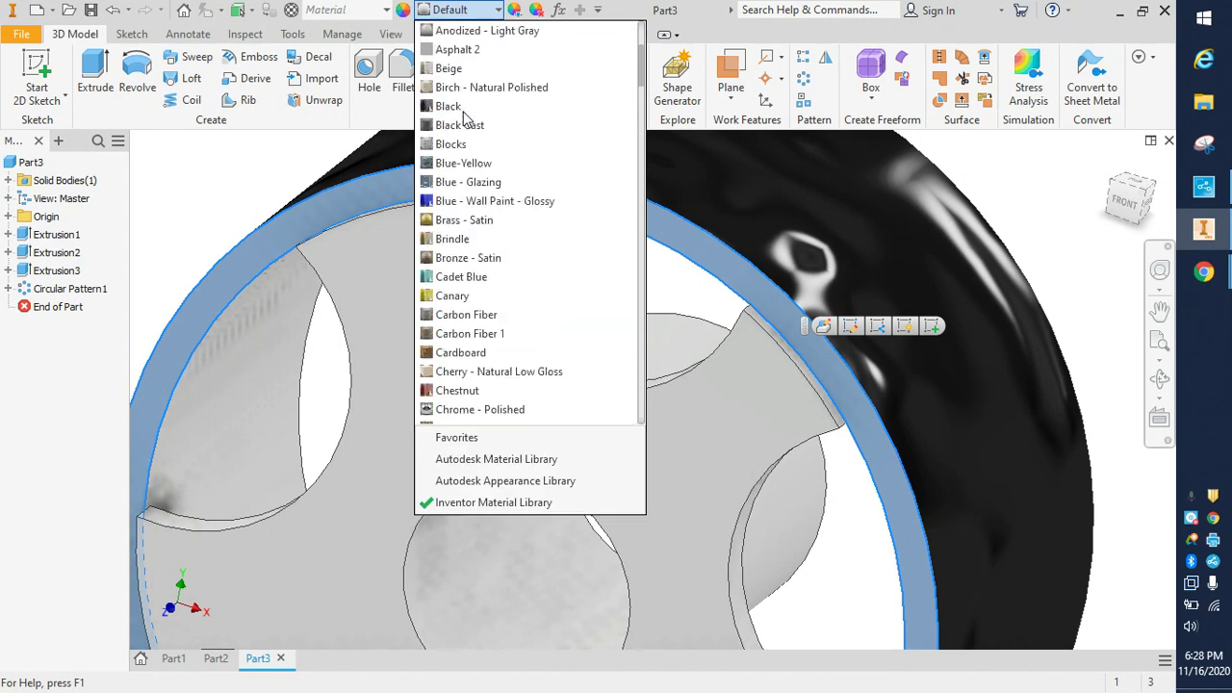
{"action": "left_click", "coordinate": [453, 221]}
{"action": "left_click", "coordinate": [231, 219]}
{"action": "scroll", "coordinate": [260, 184], "scroll_direction": "down", "scroll_amount": 5}
{"action": "scroll", "coordinate": [309, 215], "scroll_direction": "up", "scroll_amount": 6}
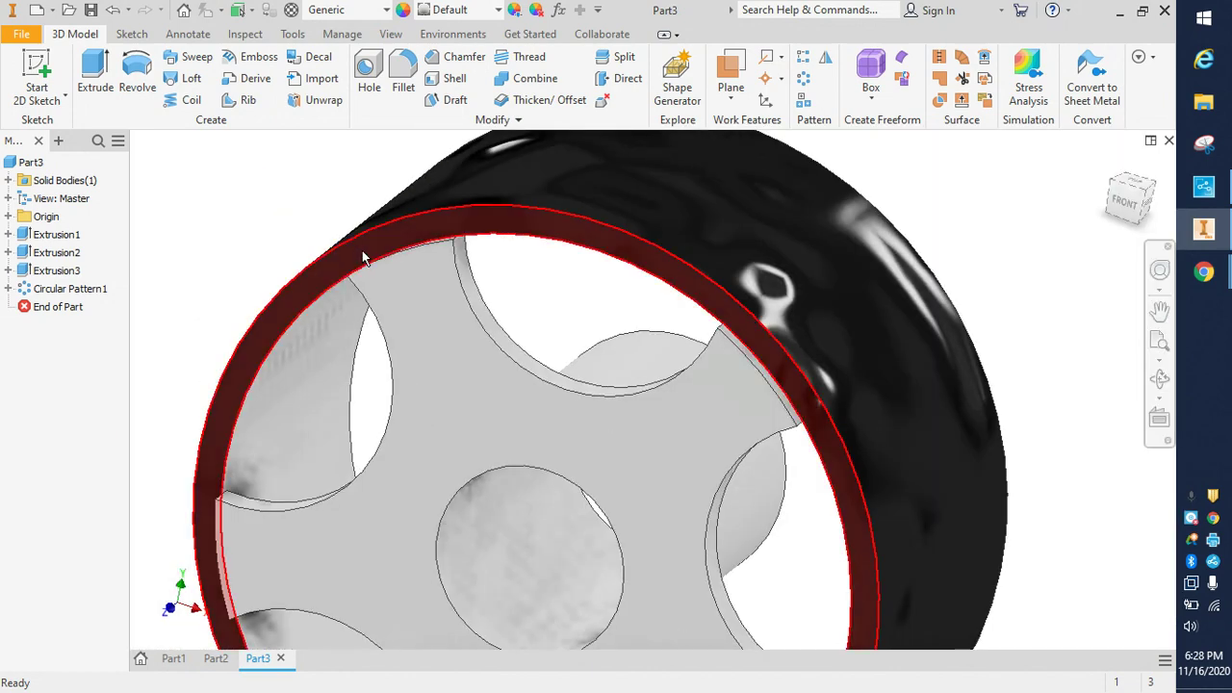
Change the appearance of the disc's front face to Chrome - Polished Blue and return to the home view
{"action": "left_click", "coordinate": [638, 460]}
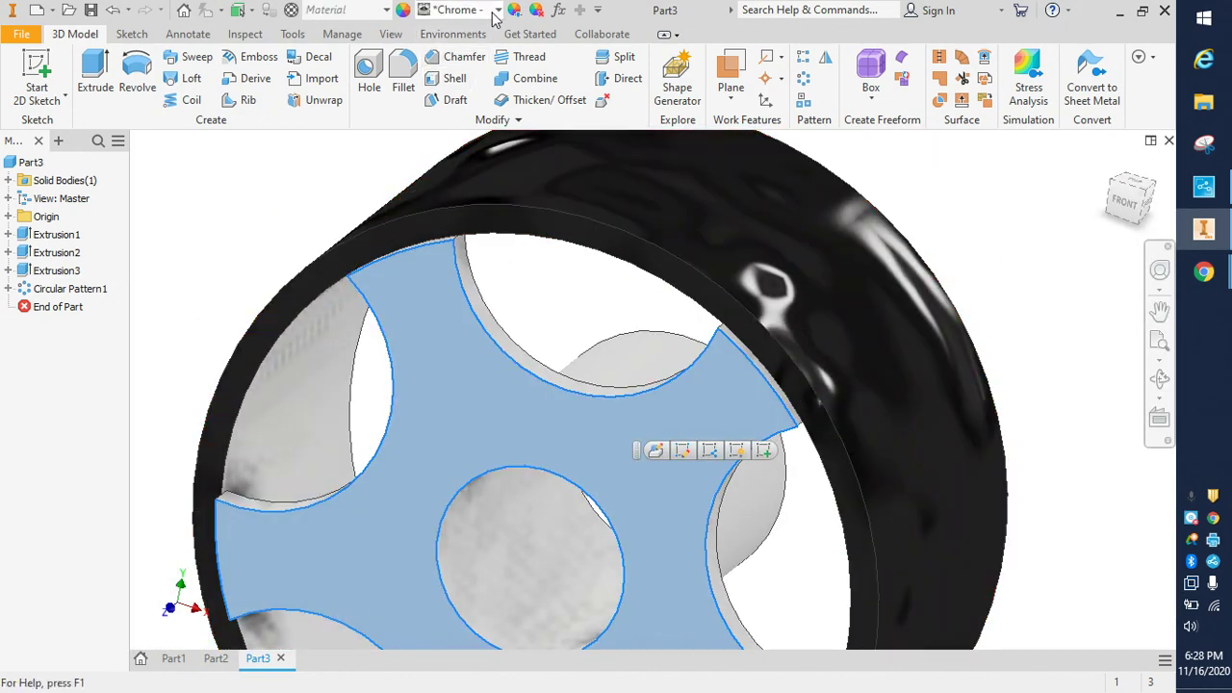
{"action": "left_click", "coordinate": [462, 9]}
{"action": "scroll", "coordinate": [495, 193], "scroll_direction": "up", "scroll_amount": 8}
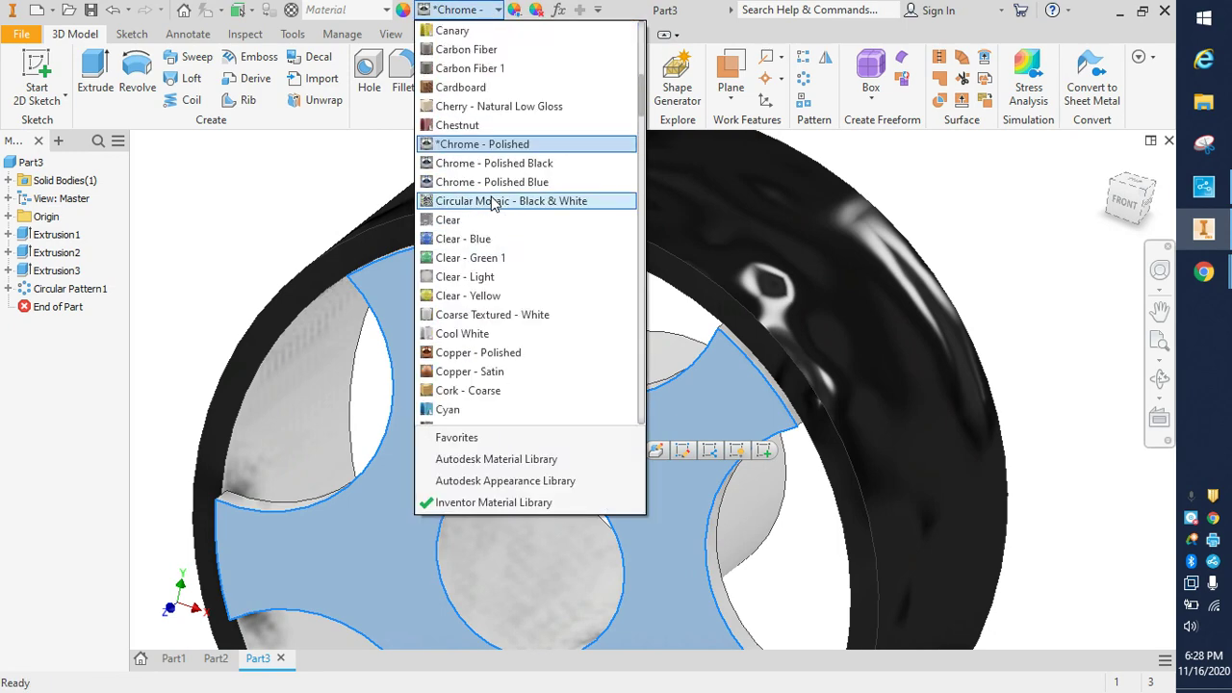
{"action": "scroll", "coordinate": [494, 202], "scroll_direction": "up", "scroll_amount": 2}
{"action": "scroll", "coordinate": [495, 202], "scroll_direction": "down", "scroll_amount": 5}
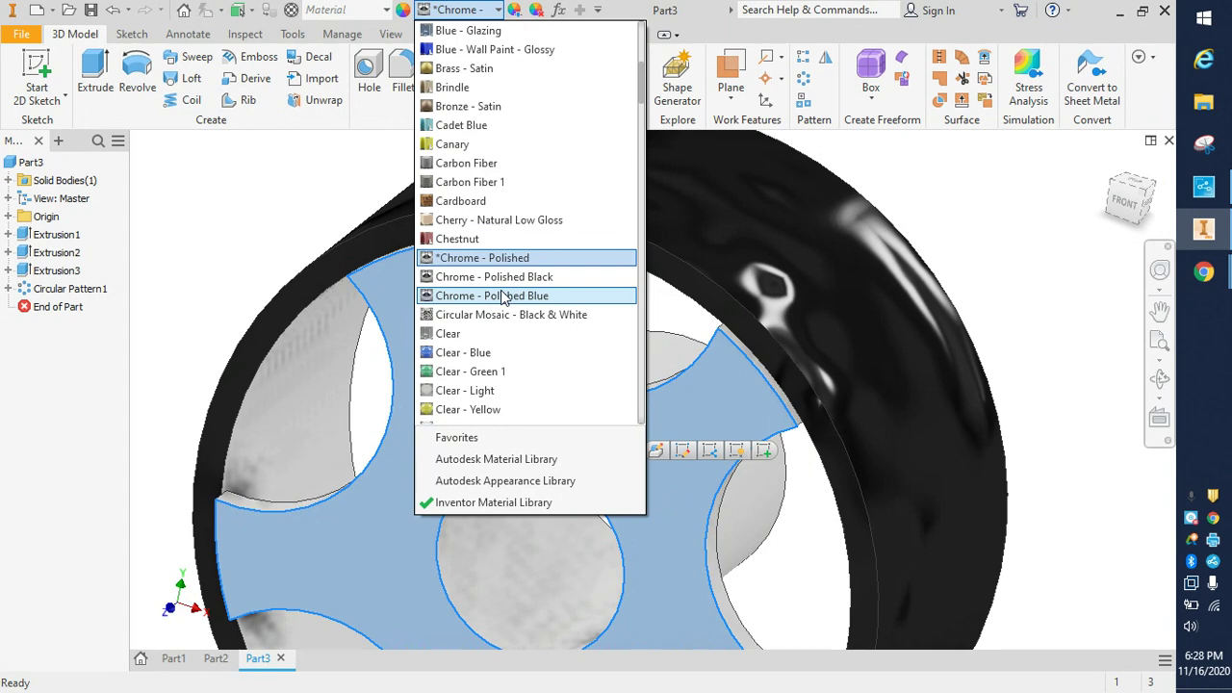
{"action": "left_click", "coordinate": [501, 296]}
{"action": "left_click", "coordinate": [951, 222]}
{"action": "middle_click_drag", "start_coordinate": [1028, 219], "coordinate": [992, 221], "text": "shift"}
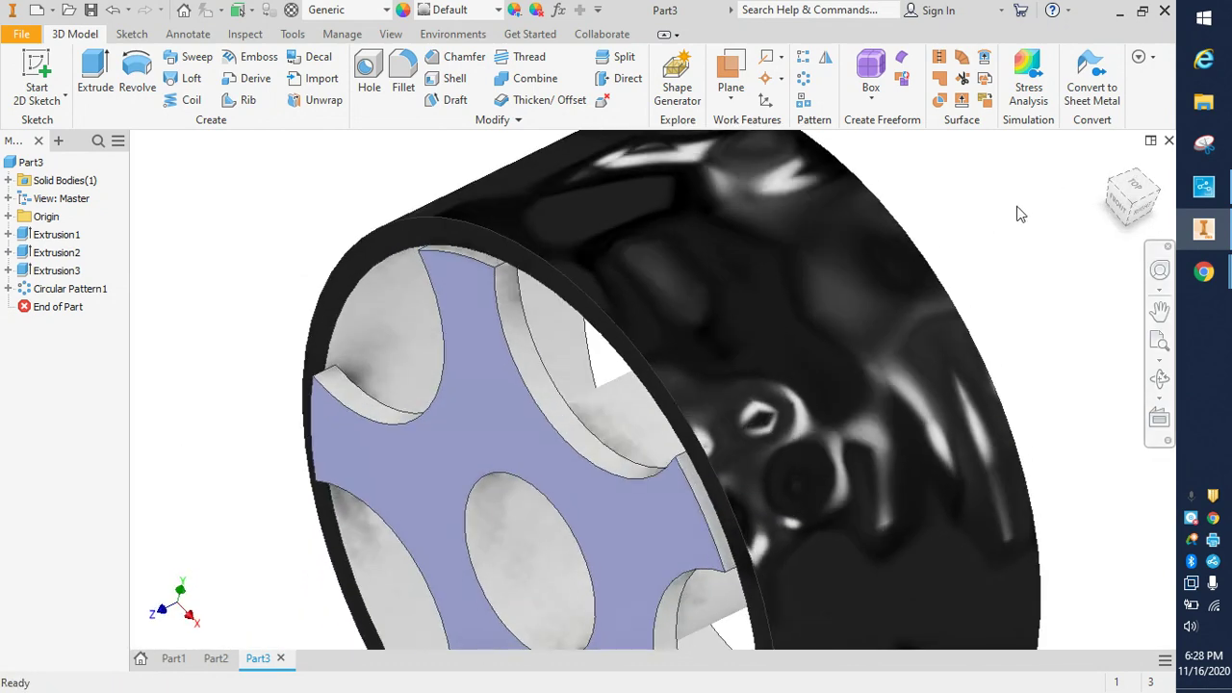
{"action": "left_click", "coordinate": [1102, 188]}
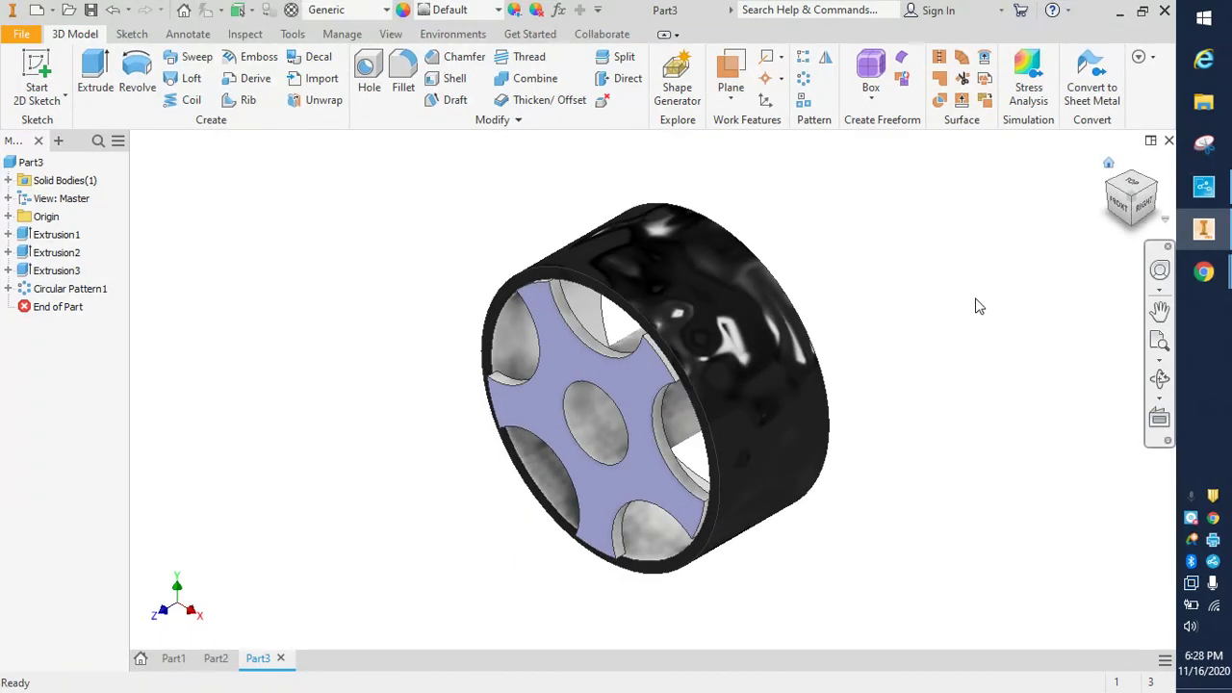